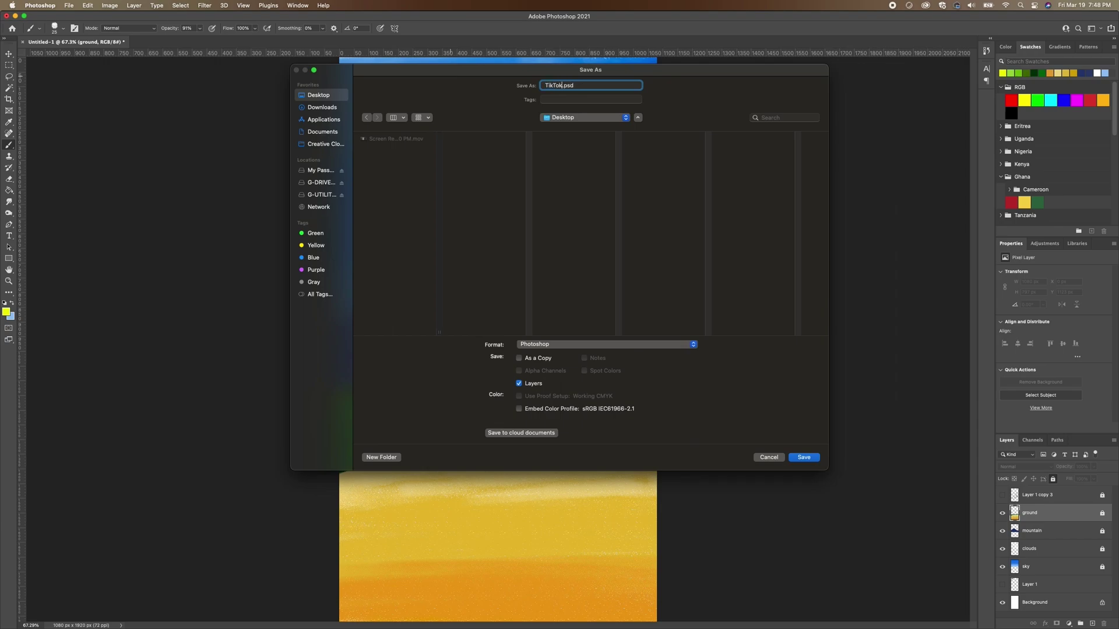
Save the document to the Desktop as TikTok.psd and check the painting against the sketch layer.
{"action": "left_click", "coordinate": [804, 458]}
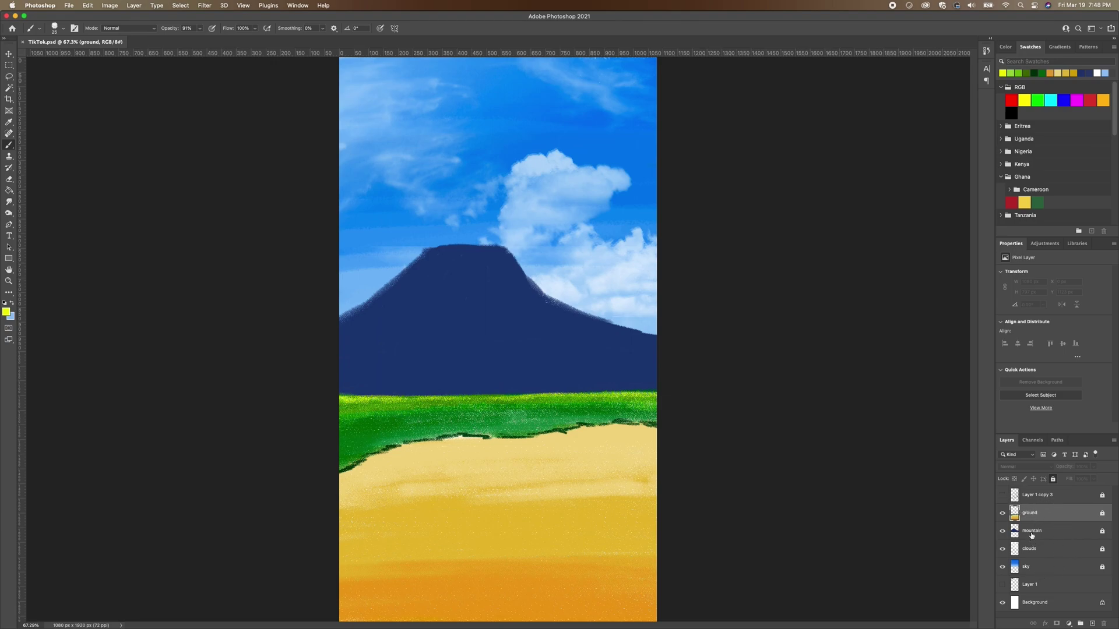
{"action": "left_click", "coordinate": [1003, 496]}
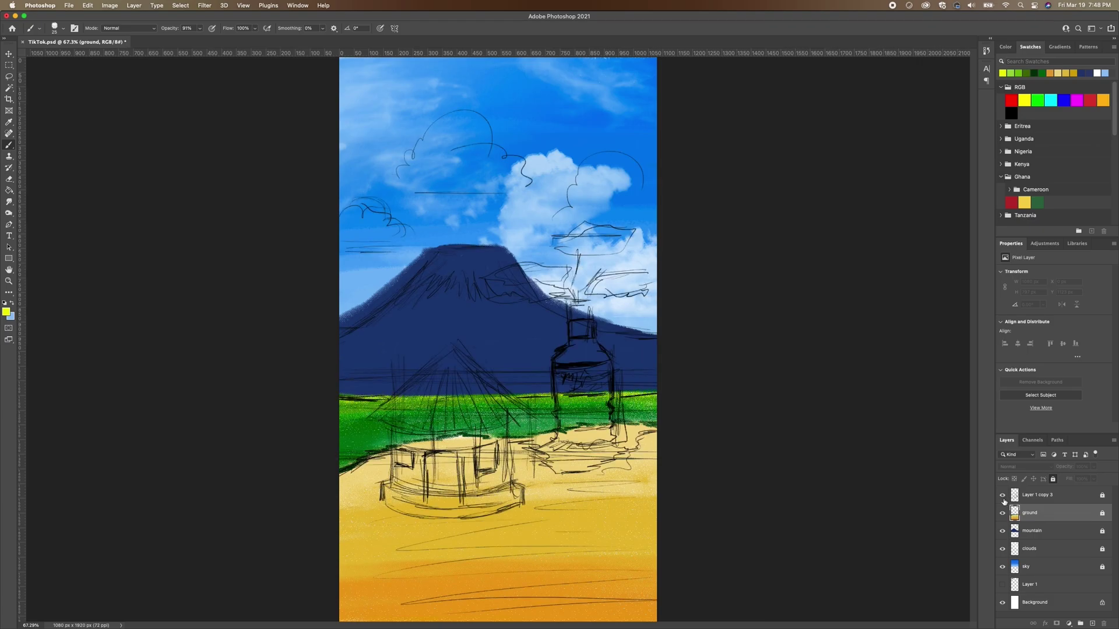
{"action": "left_click", "coordinate": [1002, 496]}
Unlock the mountain layer and set the foreground colour to a darker blue based on the mountain's colour.
{"action": "left_click", "coordinate": [1037, 531]}
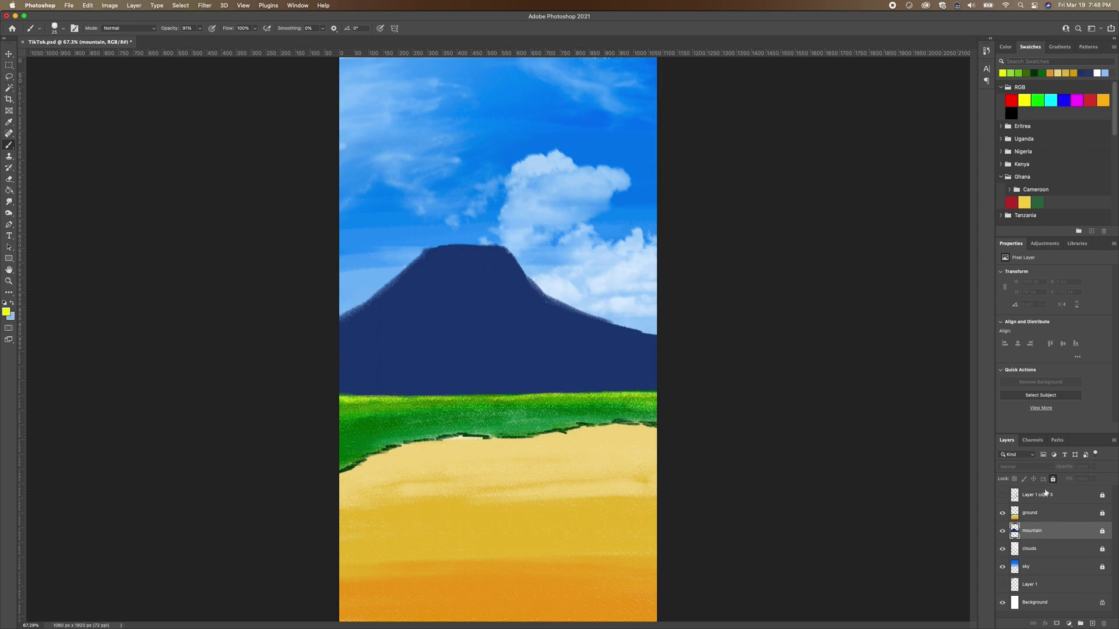
{"action": "left_click", "coordinate": [1052, 480]}
{"action": "left_click", "coordinate": [7, 311]}
{"action": "left_click", "coordinate": [424, 337]}
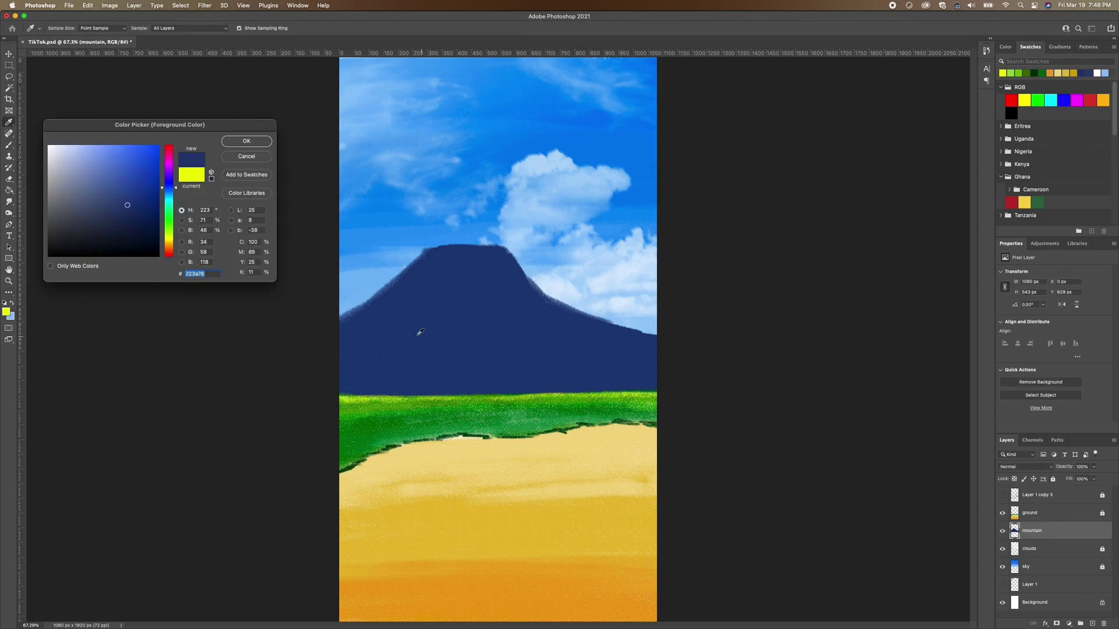
{"action": "left_click", "coordinate": [130, 206]}
{"action": "left_click", "coordinate": [121, 213]}
{"action": "left_click", "coordinate": [238, 141]}
{"action": "key", "text": "b"}
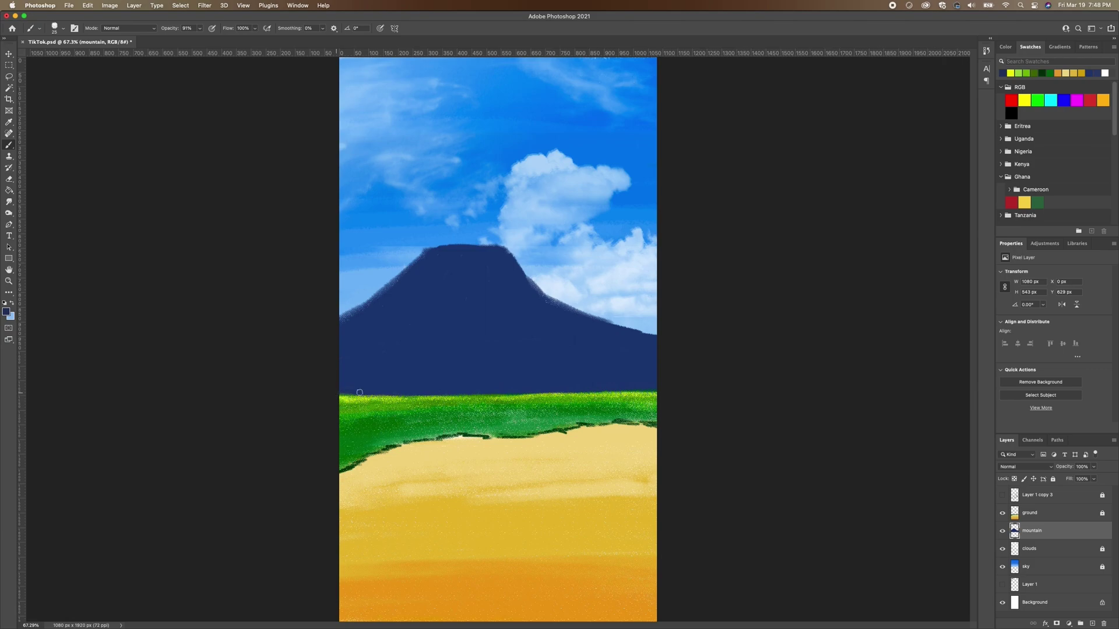
Paint dark blue shading along the mountain's base with a 44 px brush at 65% opacity.
{"action": "left_click", "coordinate": [200, 29]}
{"action": "left_click", "coordinate": [63, 29]}
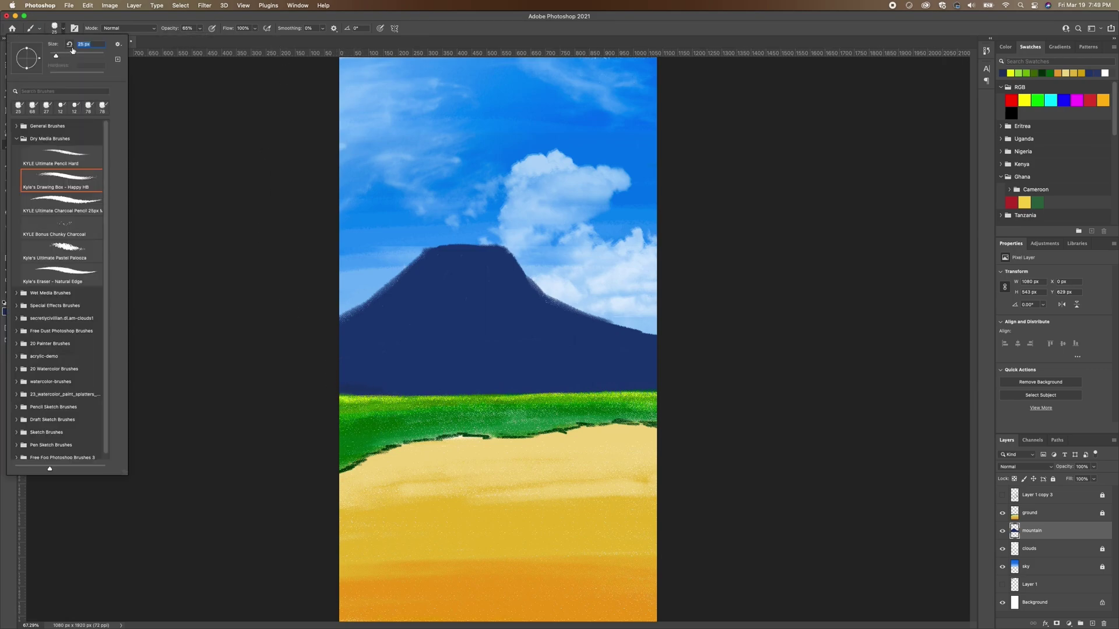
{"action": "left_click_drag", "start_coordinate": [60, 56], "coordinate": [63, 55]}
{"action": "left_click", "coordinate": [331, 391]}
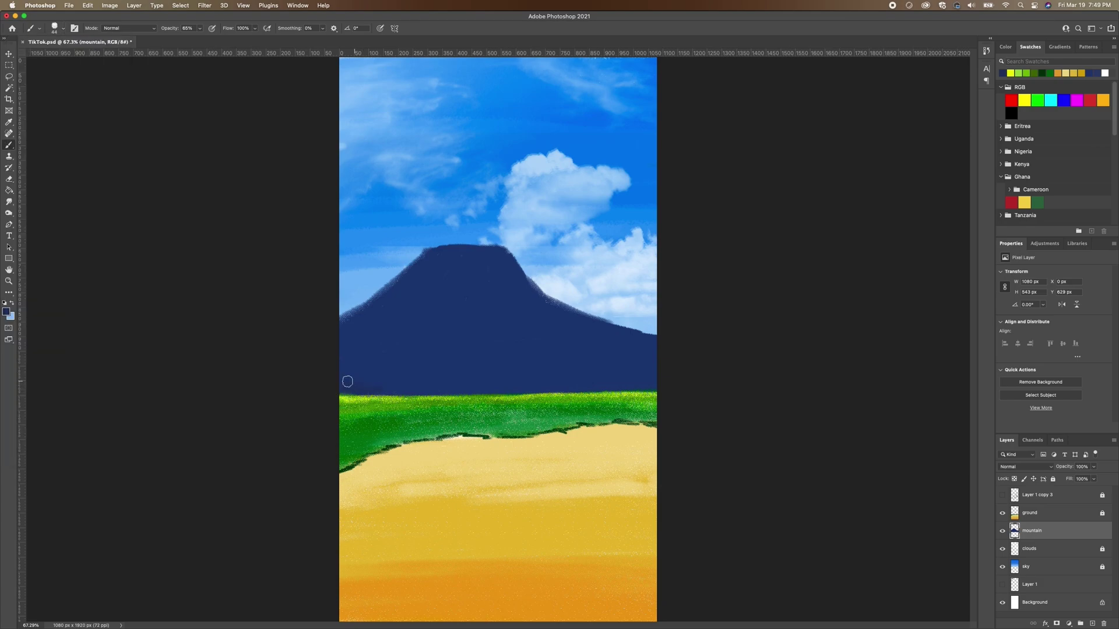
{"action": "mouse_move", "coordinate": [322, 391]}
{"action": "left_mouse_down"}
{"action": "mouse_move", "coordinate": [342, 355]}
{"action": "mouse_move", "coordinate": [373, 358]}
{"action": "mouse_move", "coordinate": [383, 361]}
{"action": "mouse_move", "coordinate": [362, 389]}
{"action": "mouse_move", "coordinate": [416, 387]}
{"action": "left_mouse_up"}
{"action": "left_click_drag", "start_coordinate": [480, 391], "coordinate": [641, 382]}
Paint streaks in medium blue #2d4b96 over the mountain's slopes, including the lower right flank.
{"action": "left_click", "coordinate": [6, 312]}
{"action": "left_click", "coordinate": [138, 187]}
{"action": "left_click", "coordinate": [256, 142]}
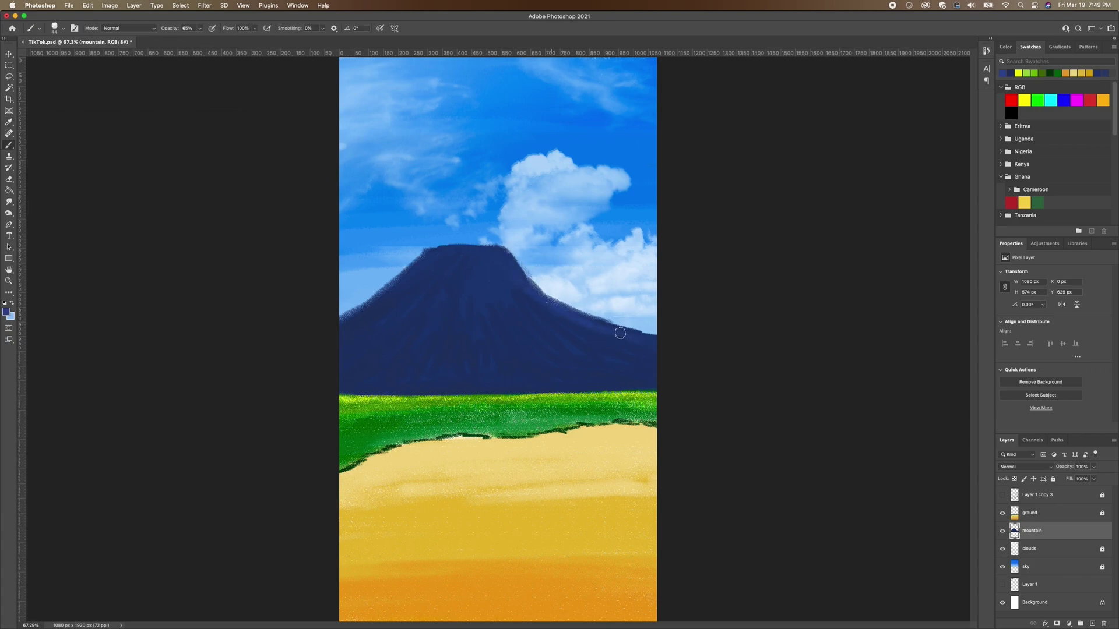
{"action": "left_click_drag", "start_coordinate": [573, 313], "coordinate": [652, 325]}
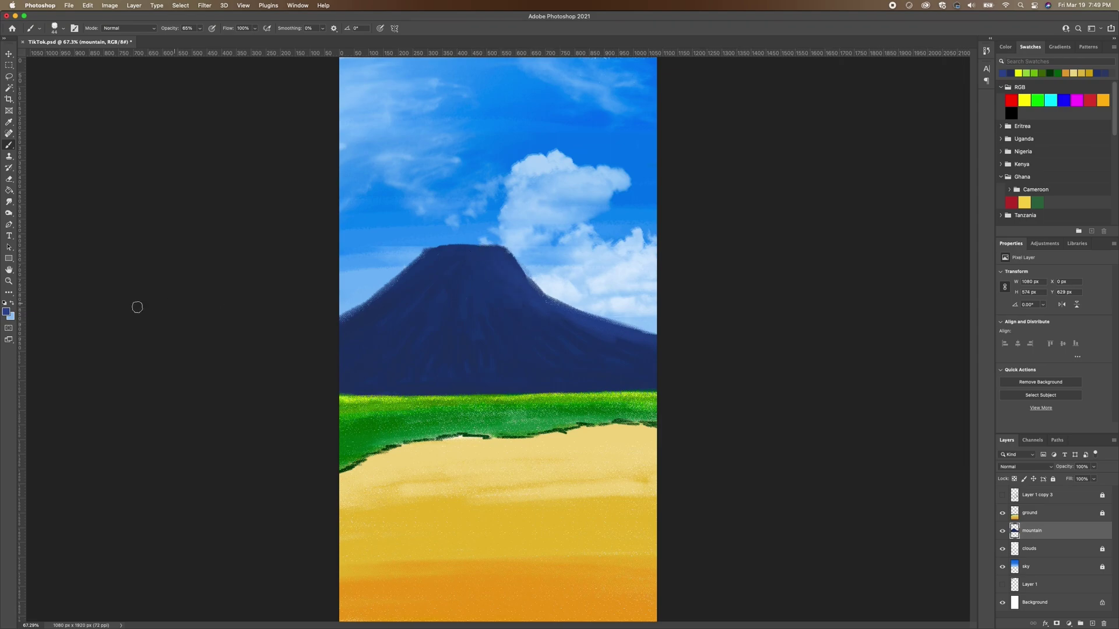
Paint a light blue #5676c4 highlight down the mountain's right edge, from the summit to the canvas border.
{"action": "left_click", "coordinate": [6, 311]}
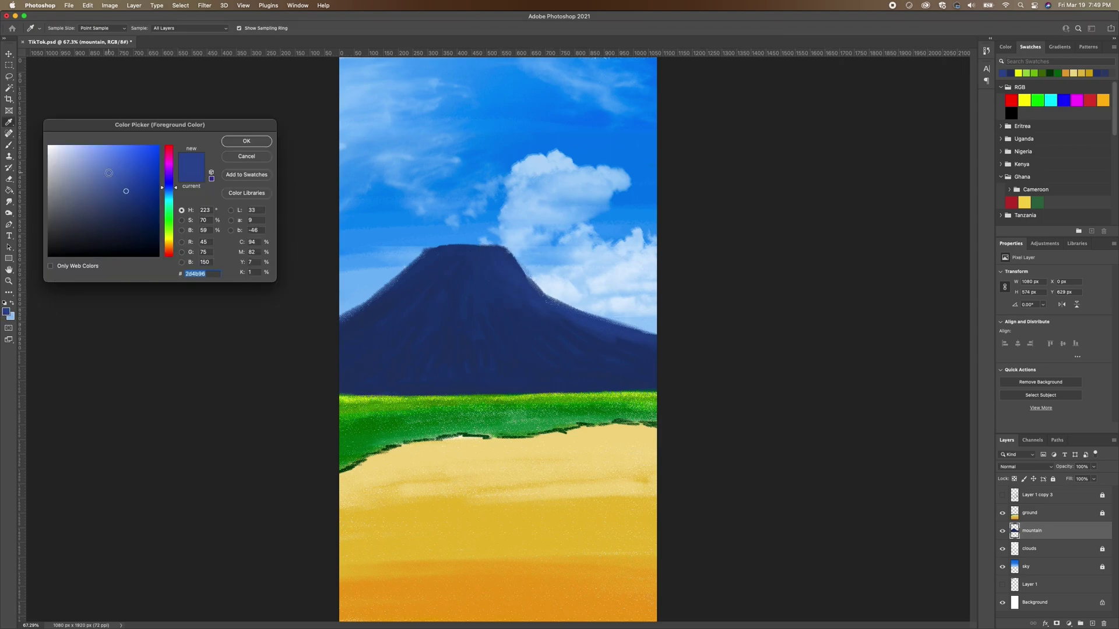
{"action": "left_click", "coordinate": [247, 141]}
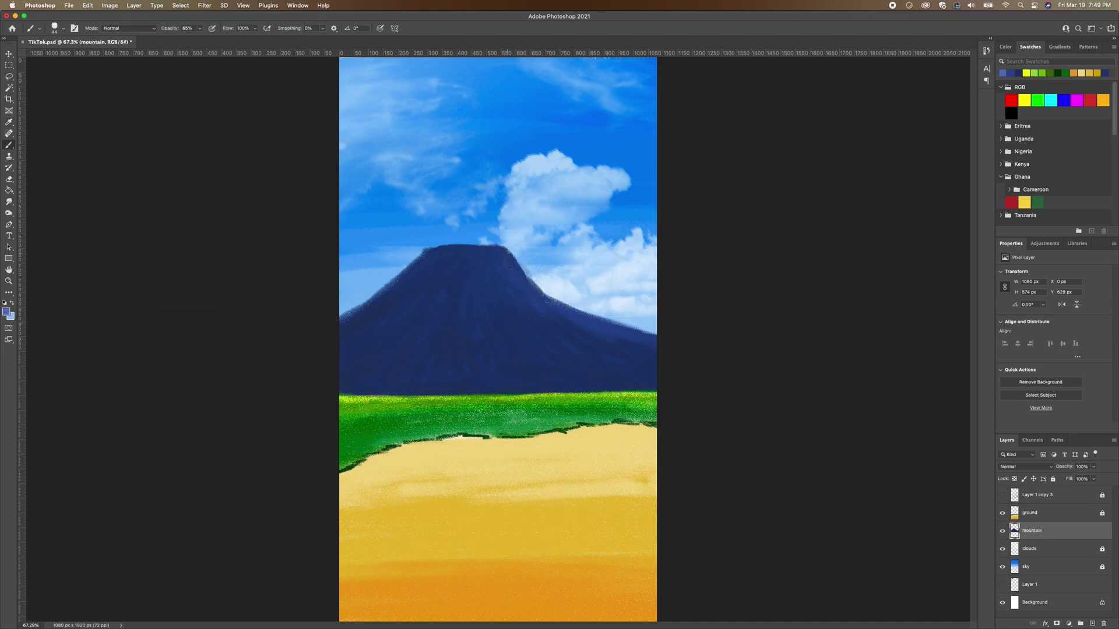
{"action": "mouse_move", "coordinate": [507, 262]}
{"action": "left_mouse_down"}
{"action": "mouse_move", "coordinate": [524, 285]}
{"action": "mouse_move", "coordinate": [508, 251]}
{"action": "mouse_move", "coordinate": [502, 261]}
{"action": "mouse_move", "coordinate": [558, 307]}
{"action": "mouse_move", "coordinate": [539, 296]}
{"action": "mouse_move", "coordinate": [583, 318]}
{"action": "left_mouse_up"}
{"action": "mouse_move", "coordinate": [505, 268]}
{"action": "left_mouse_down"}
{"action": "mouse_move", "coordinate": [596, 332]}
{"action": "mouse_move", "coordinate": [654, 335]}
{"action": "left_mouse_up"}
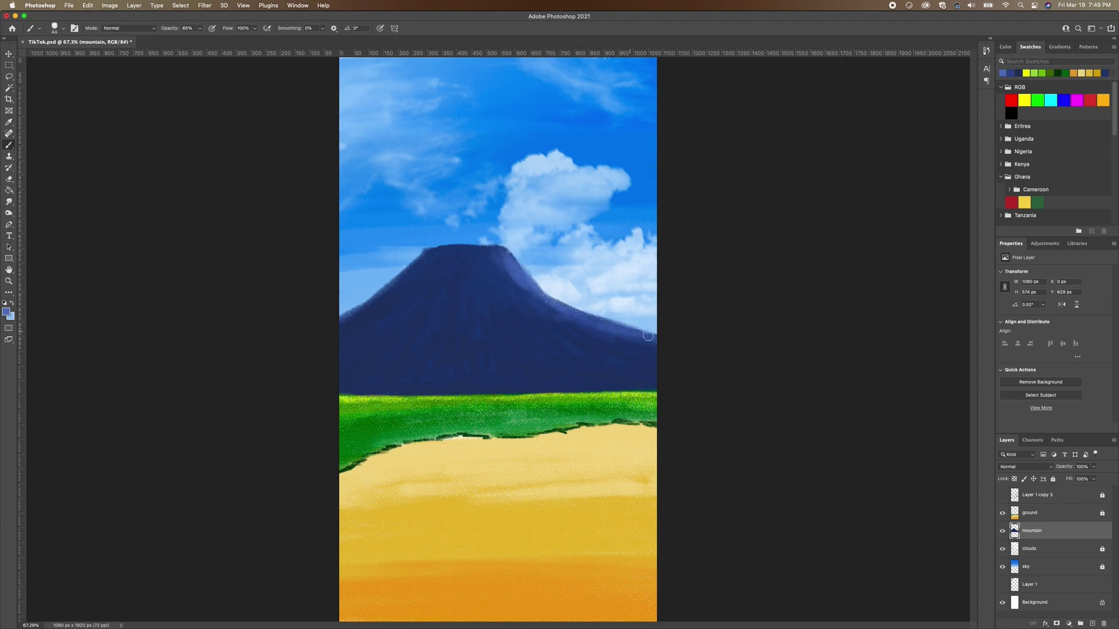
Paint dark navy #0f1c3e shadows along the mountain's base and up its lower slopes.
{"action": "left_click", "coordinate": [8, 312]}
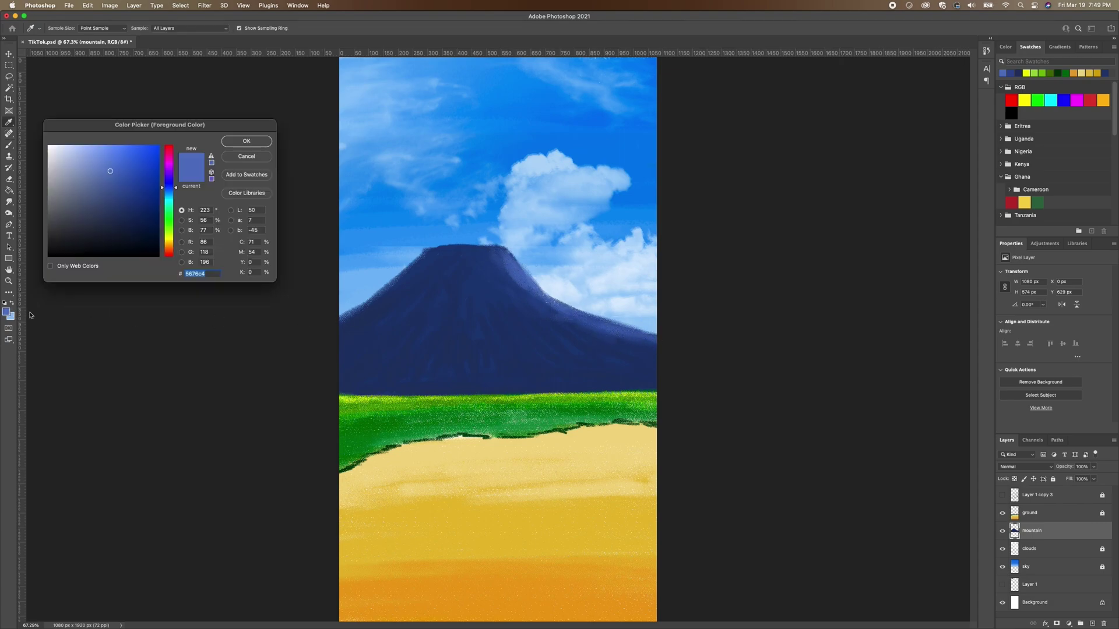
{"action": "left_click", "coordinate": [411, 357]}
{"action": "left_click", "coordinate": [132, 229]}
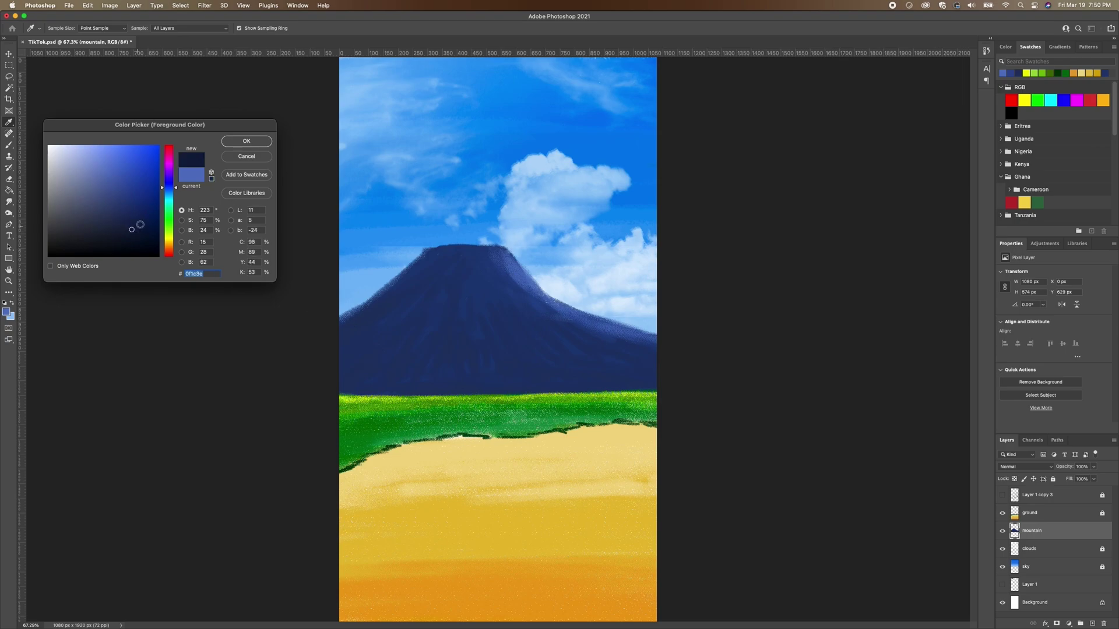
{"action": "left_click", "coordinate": [246, 142]}
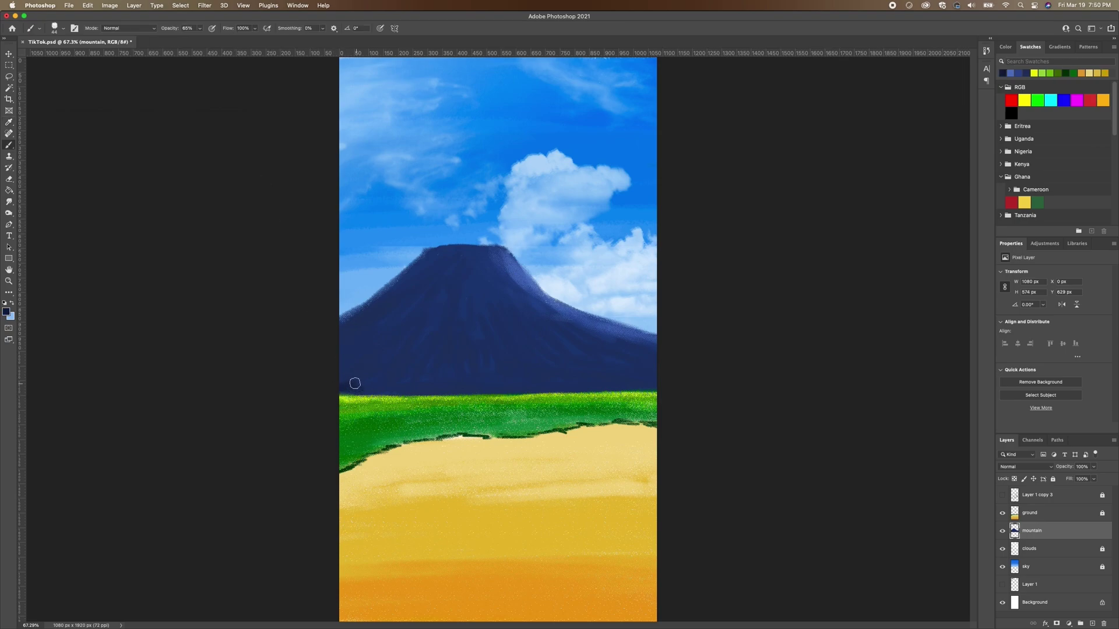
{"action": "mouse_move", "coordinate": [342, 395]}
{"action": "left_mouse_down"}
{"action": "mouse_move", "coordinate": [361, 372]}
{"action": "mouse_move", "coordinate": [326, 381]}
{"action": "mouse_move", "coordinate": [338, 364]}
{"action": "mouse_move", "coordinate": [321, 357]}
{"action": "mouse_move", "coordinate": [379, 307]}
{"action": "mouse_move", "coordinate": [338, 335]}
{"action": "mouse_move", "coordinate": [347, 345]}
{"action": "mouse_move", "coordinate": [307, 387]}
{"action": "mouse_move", "coordinate": [354, 373]}
{"action": "mouse_move", "coordinate": [353, 384]}
{"action": "mouse_move", "coordinate": [443, 389]}
{"action": "left_mouse_up"}
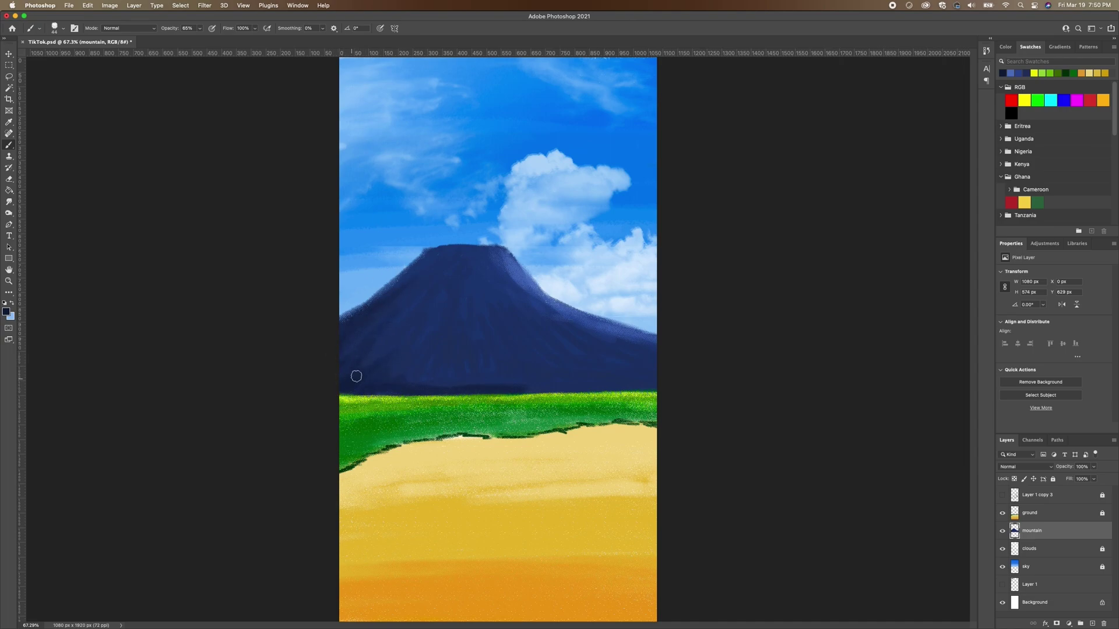
{"action": "left_click_drag", "start_coordinate": [639, 369], "coordinate": [529, 381]}
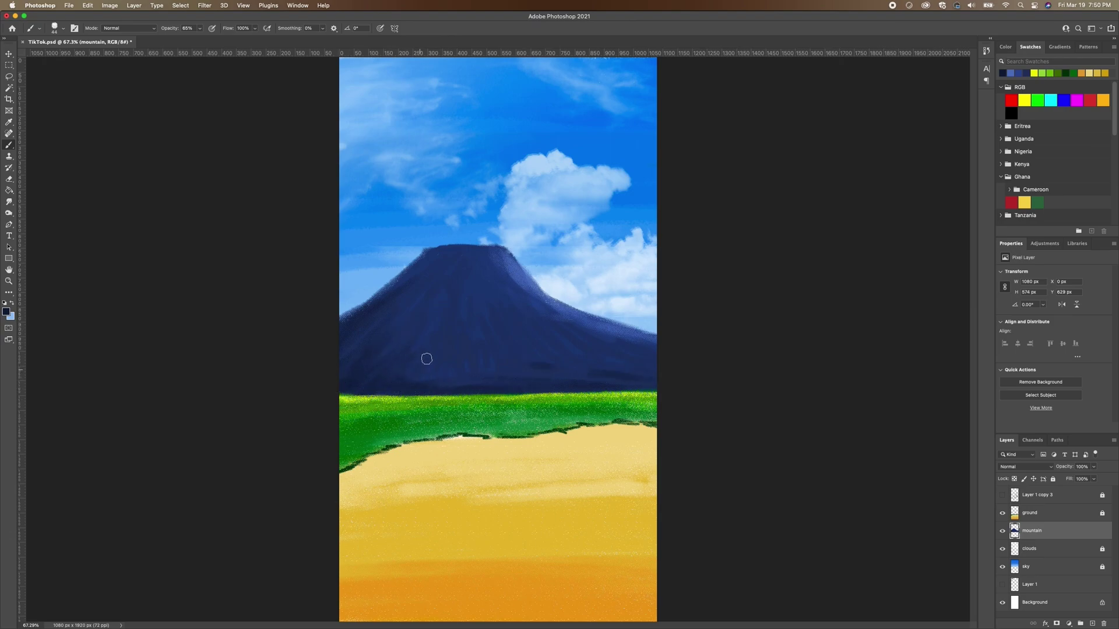
{"action": "mouse_move", "coordinate": [435, 370]}
{"action": "left_mouse_down"}
{"action": "mouse_move", "coordinate": [437, 383]}
{"action": "mouse_move", "coordinate": [455, 365]}
{"action": "mouse_move", "coordinate": [490, 370]}
{"action": "left_mouse_up"}
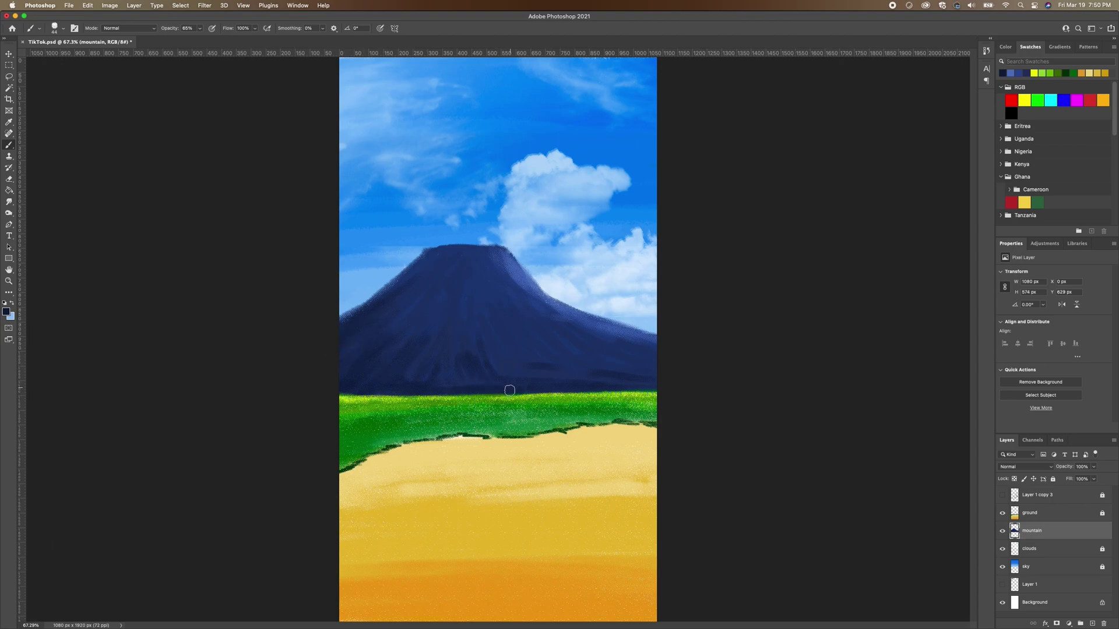
Paint snow streaks below the mountain's flat summit in pale bluish white #e9eefa with a 17 px brush.
{"action": "left_click", "coordinate": [6, 312]}
{"action": "left_click", "coordinate": [113, 175]}
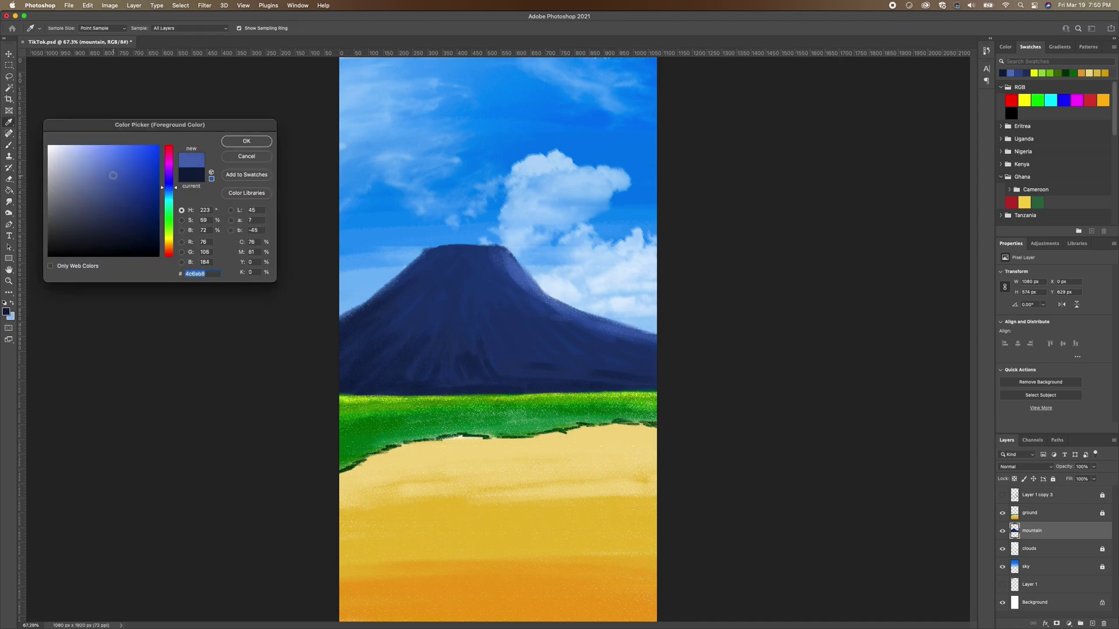
{"action": "left_click_drag", "start_coordinate": [113, 174], "coordinate": [47, 145]}
{"action": "key", "text": "Return"}
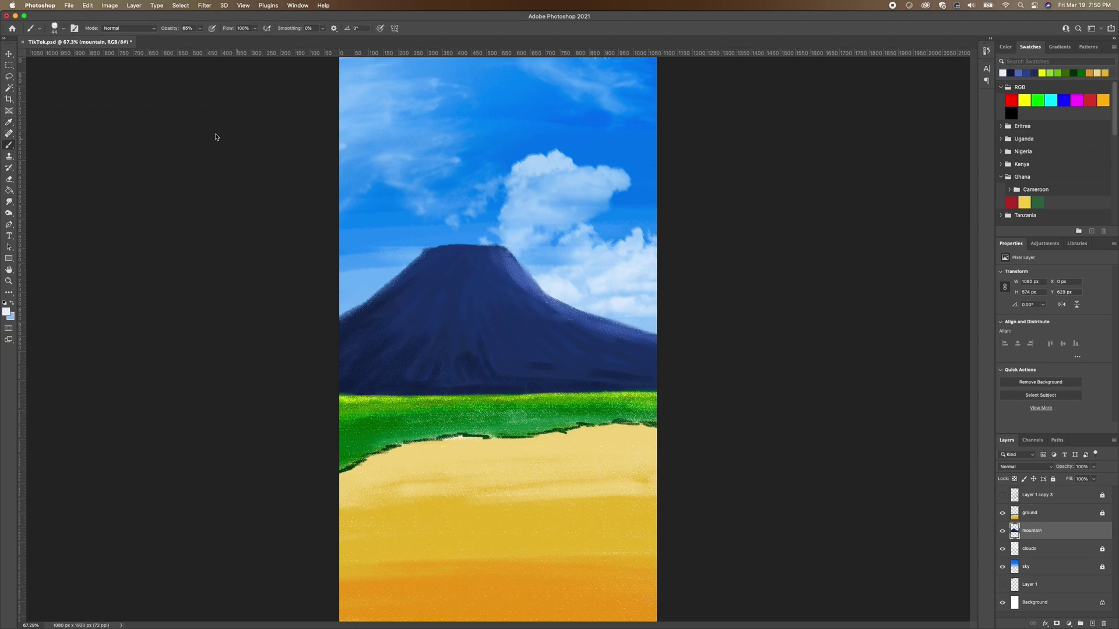
{"action": "left_click", "coordinate": [62, 28]}
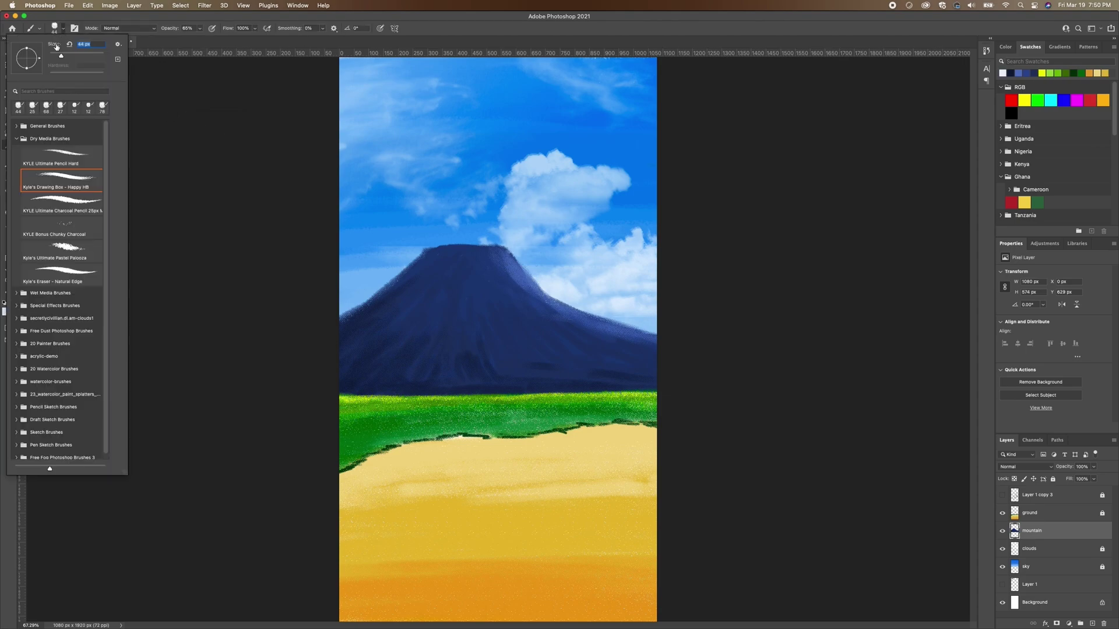
{"action": "left_click", "coordinate": [428, 250]}
{"action": "mouse_move", "coordinate": [433, 249]}
{"action": "left_mouse_down"}
{"action": "mouse_move", "coordinate": [458, 253]}
{"action": "mouse_move", "coordinate": [440, 249]}
{"action": "mouse_move", "coordinate": [467, 245]}
{"action": "mouse_move", "coordinate": [440, 247]}
{"action": "mouse_move", "coordinate": [490, 247]}
{"action": "mouse_move", "coordinate": [454, 265]}
{"action": "left_mouse_up"}
{"action": "mouse_move", "coordinate": [464, 267]}
{"action": "left_mouse_down"}
{"action": "mouse_move", "coordinate": [492, 249]}
{"action": "mouse_move", "coordinate": [511, 265]}
{"action": "mouse_move", "coordinate": [502, 248]}
{"action": "mouse_move", "coordinate": [506, 264]}
{"action": "mouse_move", "coordinate": [469, 272]}
{"action": "left_mouse_up"}
{"action": "mouse_move", "coordinate": [461, 267]}
{"action": "left_mouse_down"}
{"action": "mouse_move", "coordinate": [465, 256]}
{"action": "mouse_move", "coordinate": [412, 266]}
{"action": "left_mouse_up"}
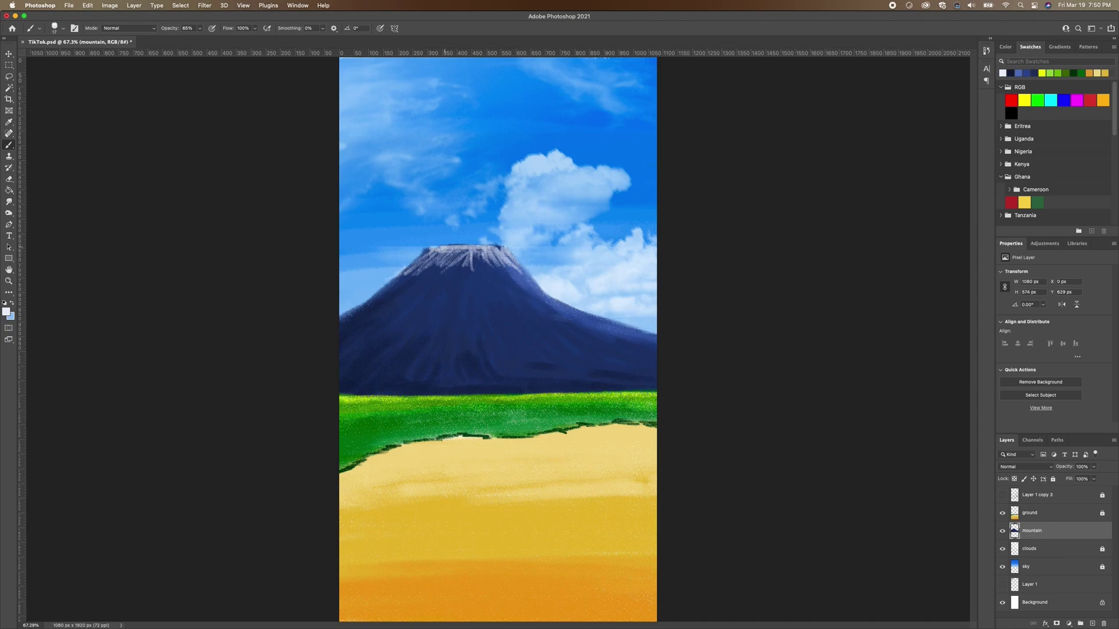
Extend the snow down the upper left flank and thicken the streaks across the middle and right of the summit.
{"action": "left_click_drag", "start_coordinate": [450, 249], "coordinate": [385, 288]}
{"action": "left_click_drag", "start_coordinate": [431, 266], "coordinate": [419, 276]}
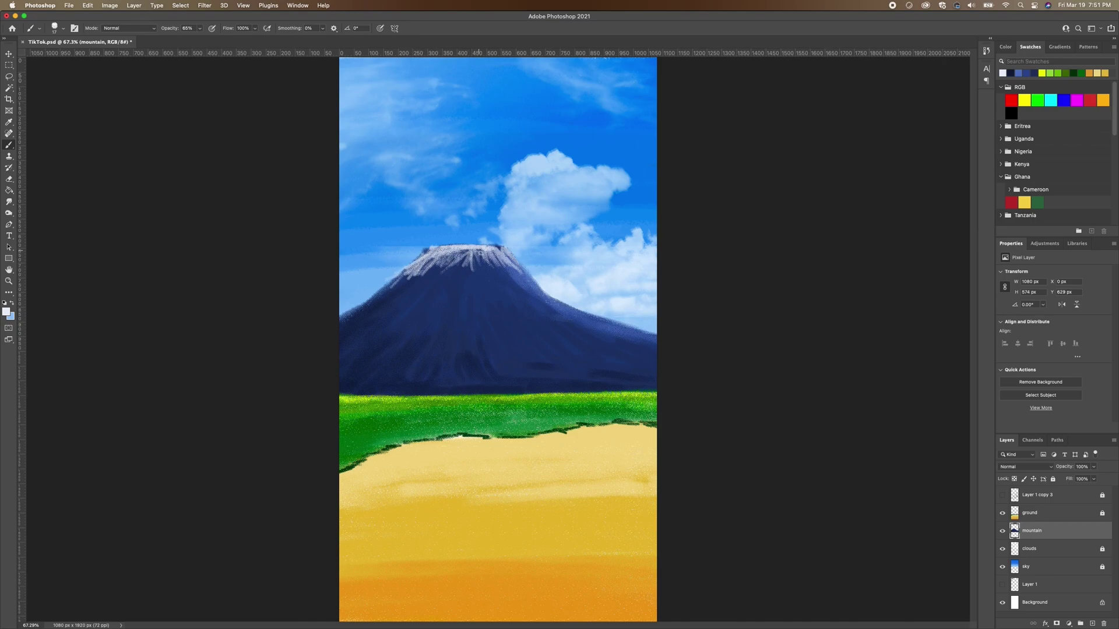
{"action": "mouse_move", "coordinate": [506, 252]}
{"action": "left_mouse_down"}
{"action": "mouse_move", "coordinate": [484, 266]}
{"action": "mouse_move", "coordinate": [466, 257]}
{"action": "mouse_move", "coordinate": [469, 274]}
{"action": "left_mouse_up"}
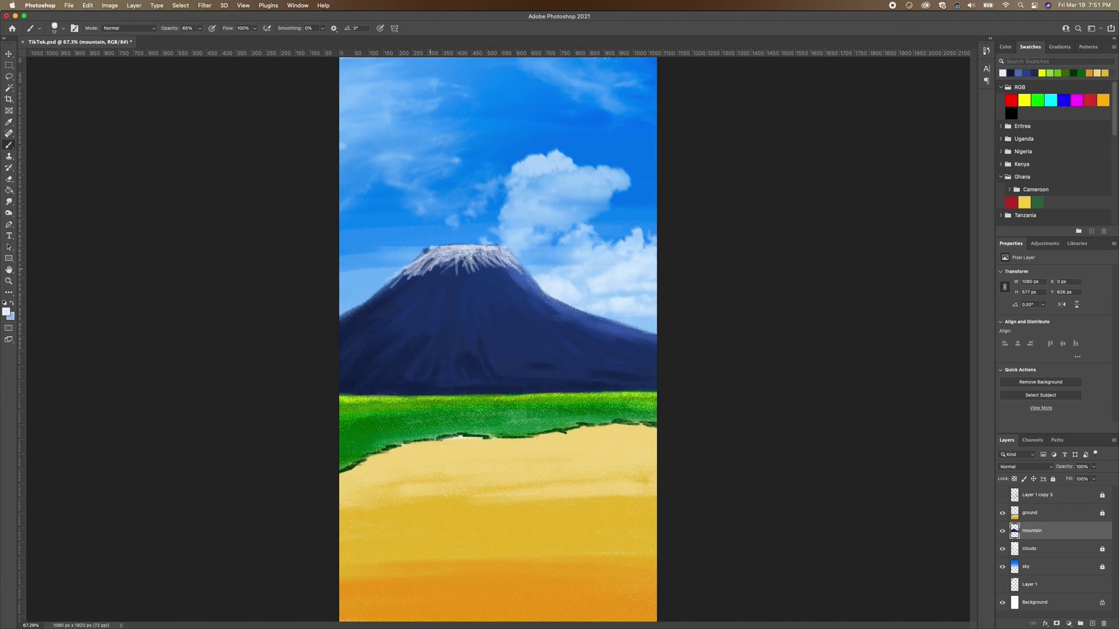
{"action": "mouse_move", "coordinate": [481, 251]}
{"action": "left_mouse_down"}
{"action": "mouse_move", "coordinate": [463, 254]}
{"action": "mouse_move", "coordinate": [523, 273]}
{"action": "mouse_move", "coordinate": [493, 247]}
{"action": "mouse_move", "coordinate": [500, 280]}
{"action": "left_mouse_up"}
{"action": "left_click", "coordinate": [8, 312]}
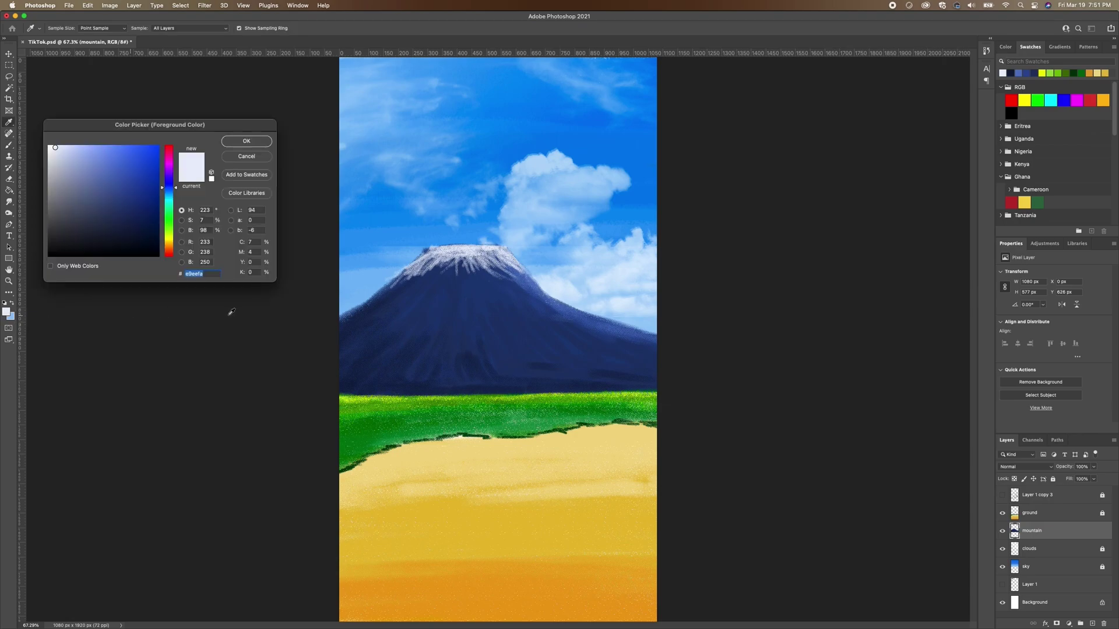
{"action": "left_click", "coordinate": [425, 345]}
{"action": "left_click", "coordinate": [246, 156]}
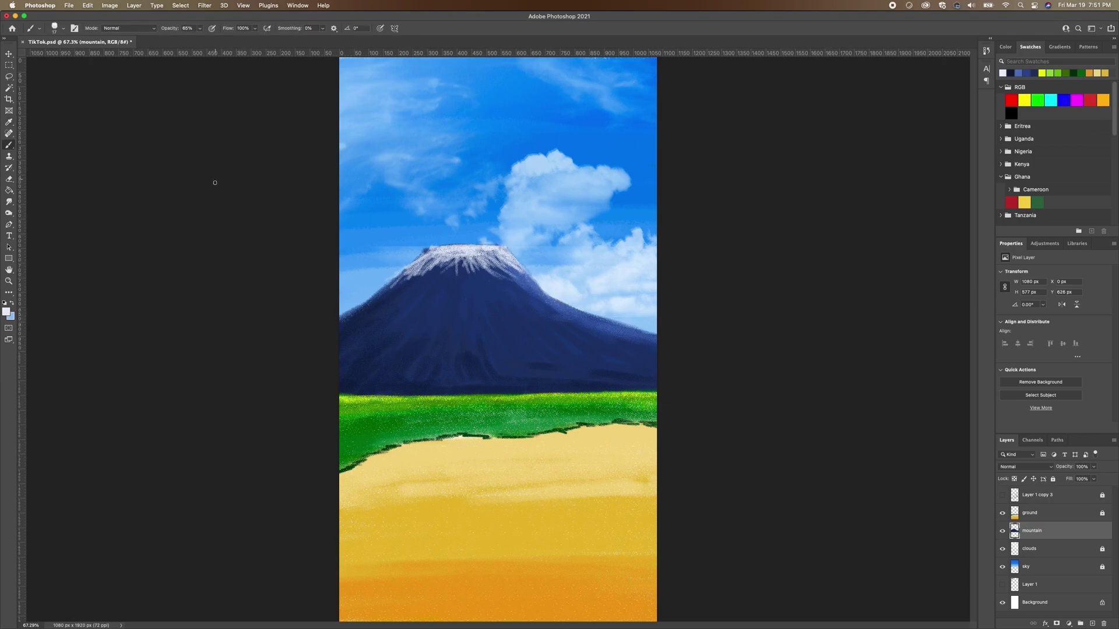
Paint dark streaks between the snow streaks in blue sampled from the mountain, raising the brush opacity to 98%.
{"action": "left_click", "coordinate": [8, 312]}
{"action": "left_click", "coordinate": [351, 317]}
{"action": "left_click", "coordinate": [247, 141]}
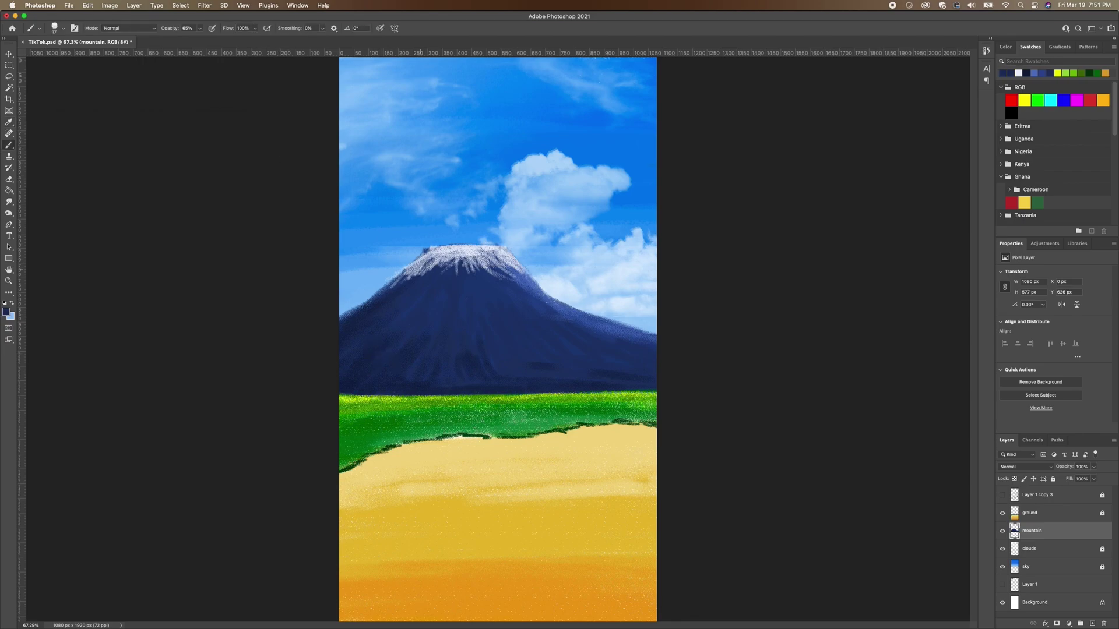
{"action": "left_click_drag", "start_coordinate": [405, 273], "coordinate": [437, 268]}
{"action": "left_click", "coordinate": [200, 29]}
{"action": "left_click", "coordinate": [471, 267]}
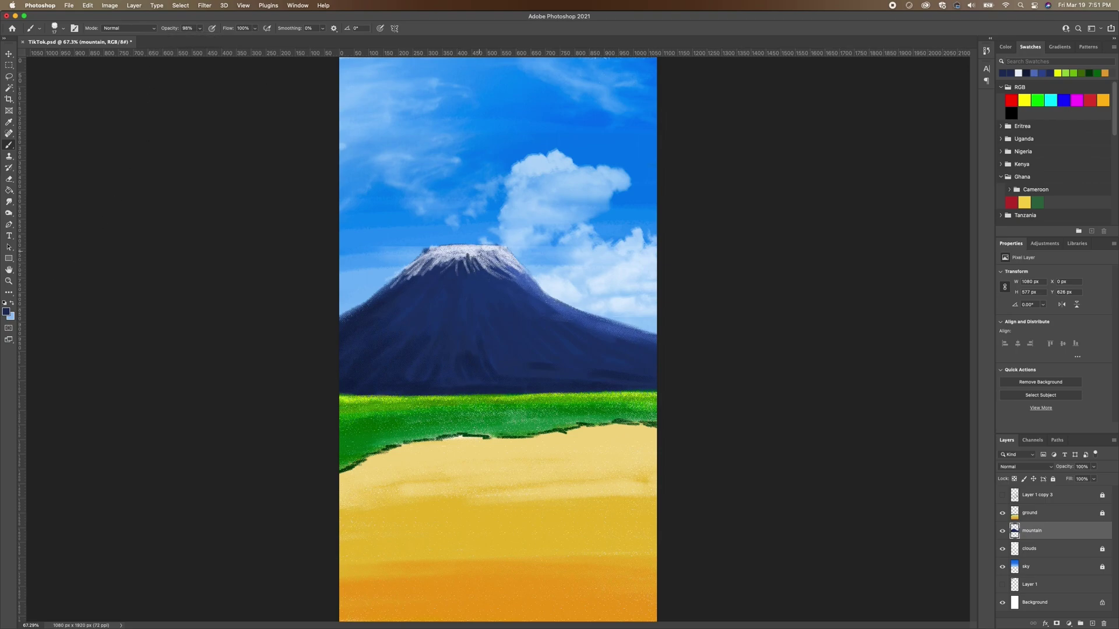
{"action": "left_click_drag", "start_coordinate": [508, 277], "coordinate": [514, 274]}
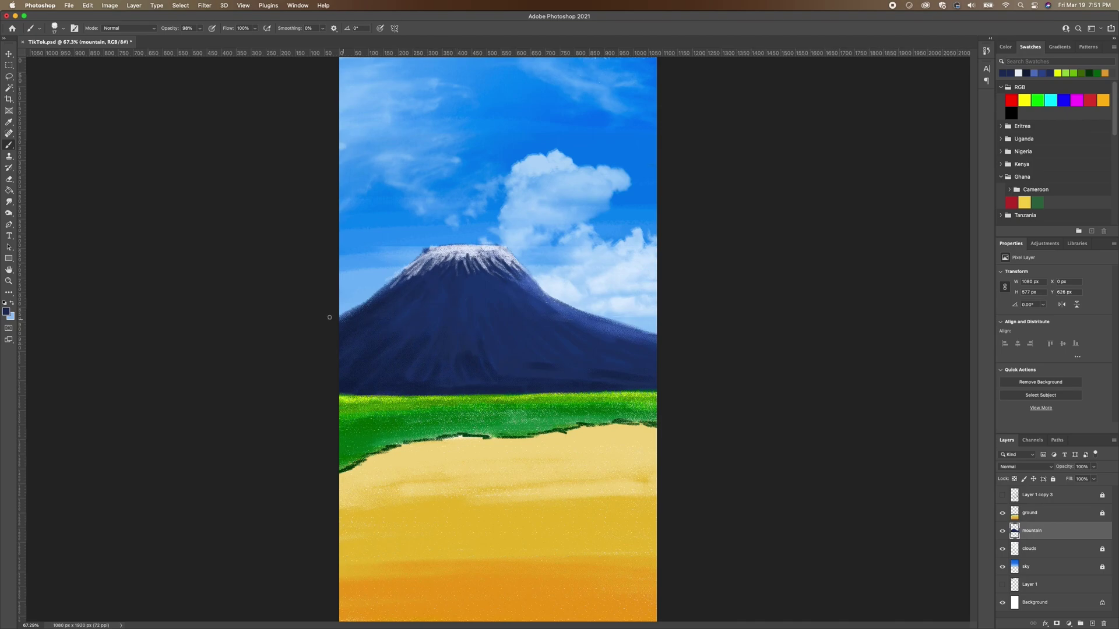
Paint darker navy ridges and shadows over the mountain's slopes and lower centre with a 38 px brush.
{"action": "left_click", "coordinate": [6, 311]}
{"action": "left_click_drag", "start_coordinate": [130, 241], "coordinate": [140, 227]}
{"action": "left_click", "coordinate": [237, 141]}
{"action": "key", "text": "b"}
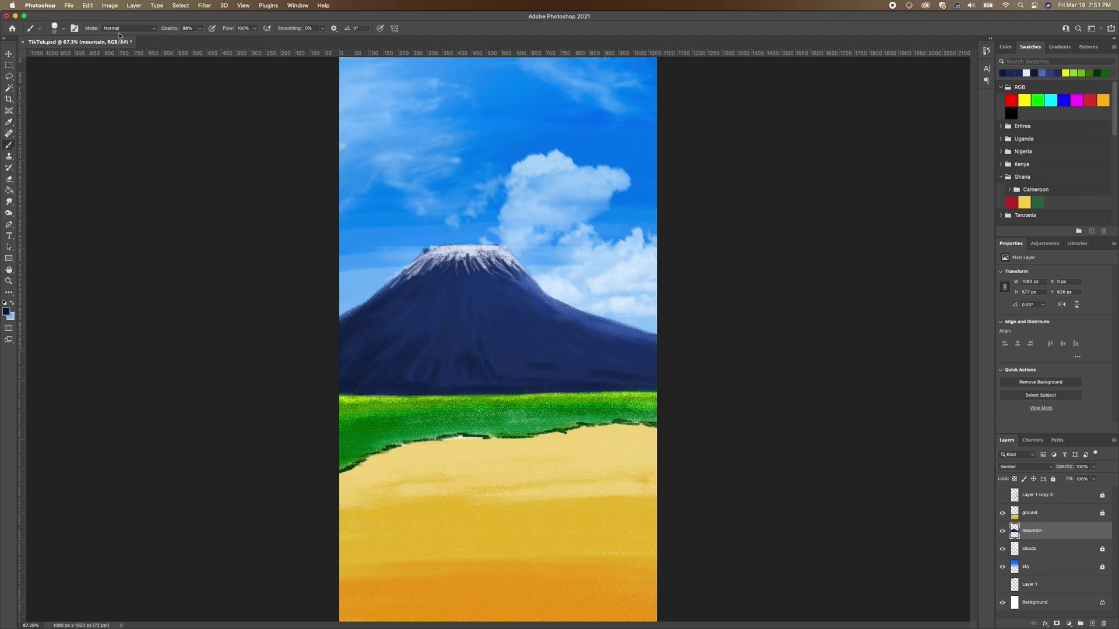
{"action": "left_click", "coordinate": [63, 31]}
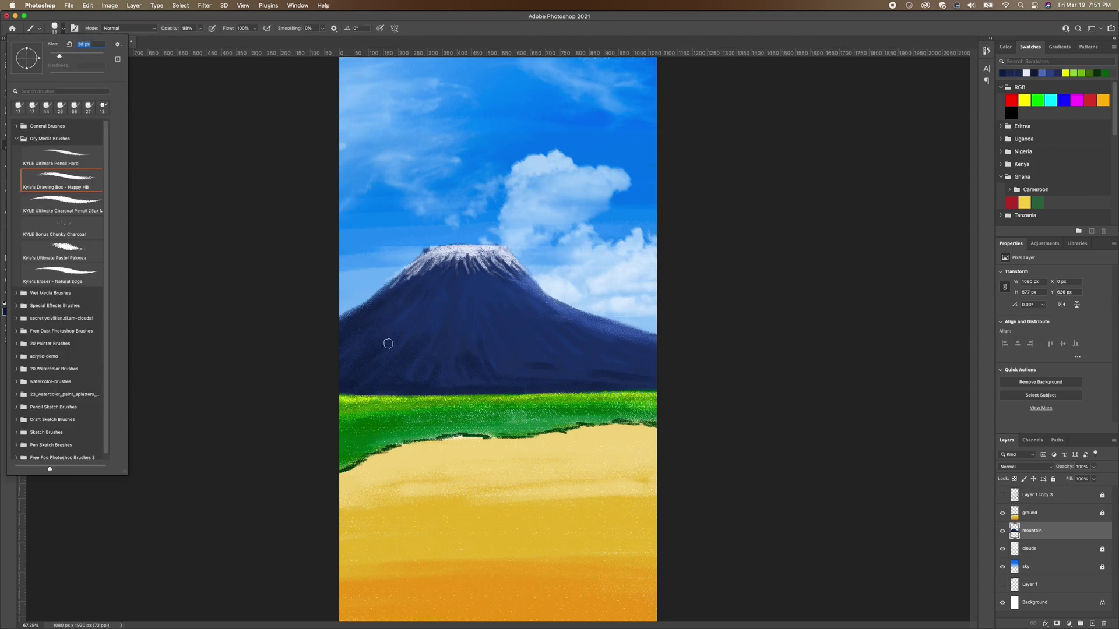
{"action": "left_click", "coordinate": [359, 335]}
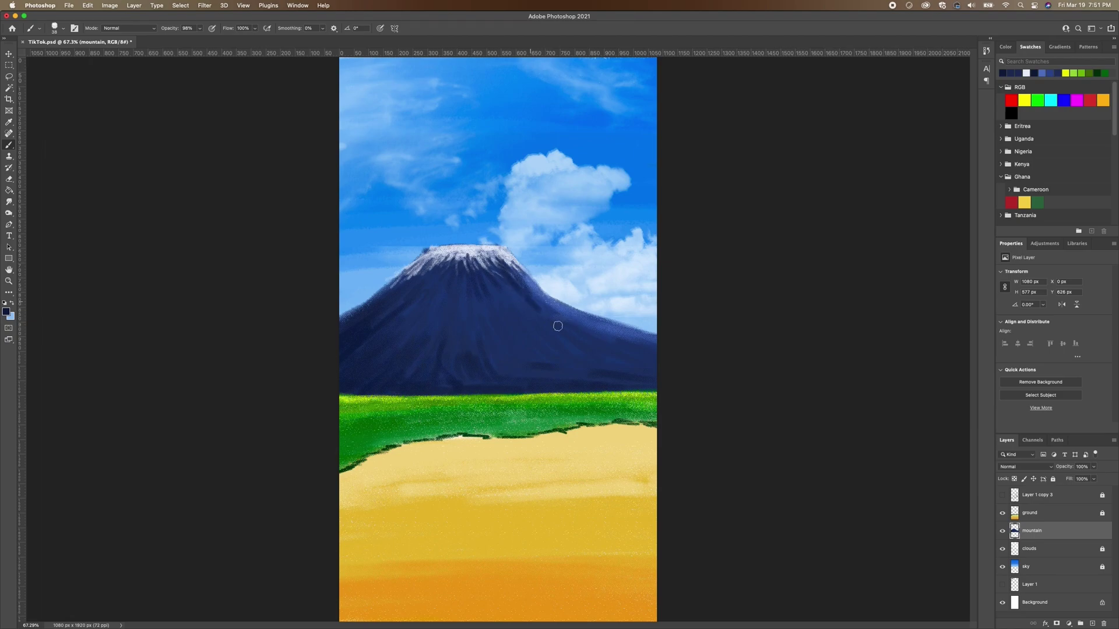
{"action": "left_click_drag", "start_coordinate": [512, 369], "coordinate": [497, 364]}
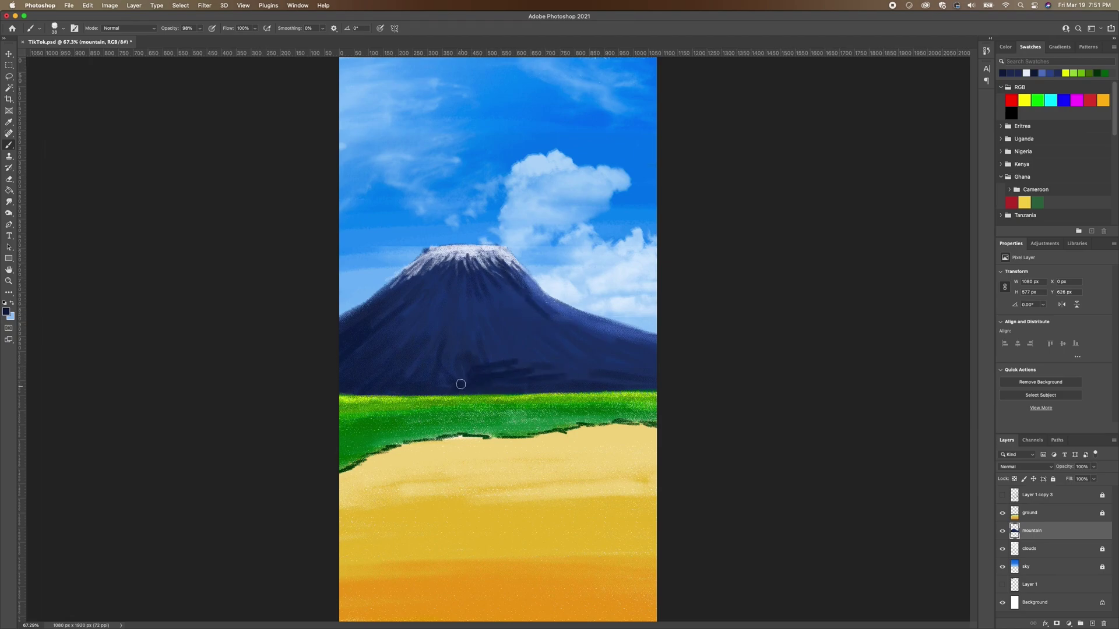
{"action": "mouse_move", "coordinate": [477, 380]}
{"action": "left_mouse_down"}
{"action": "mouse_move", "coordinate": [488, 351]}
{"action": "mouse_move", "coordinate": [527, 367]}
{"action": "left_mouse_up"}
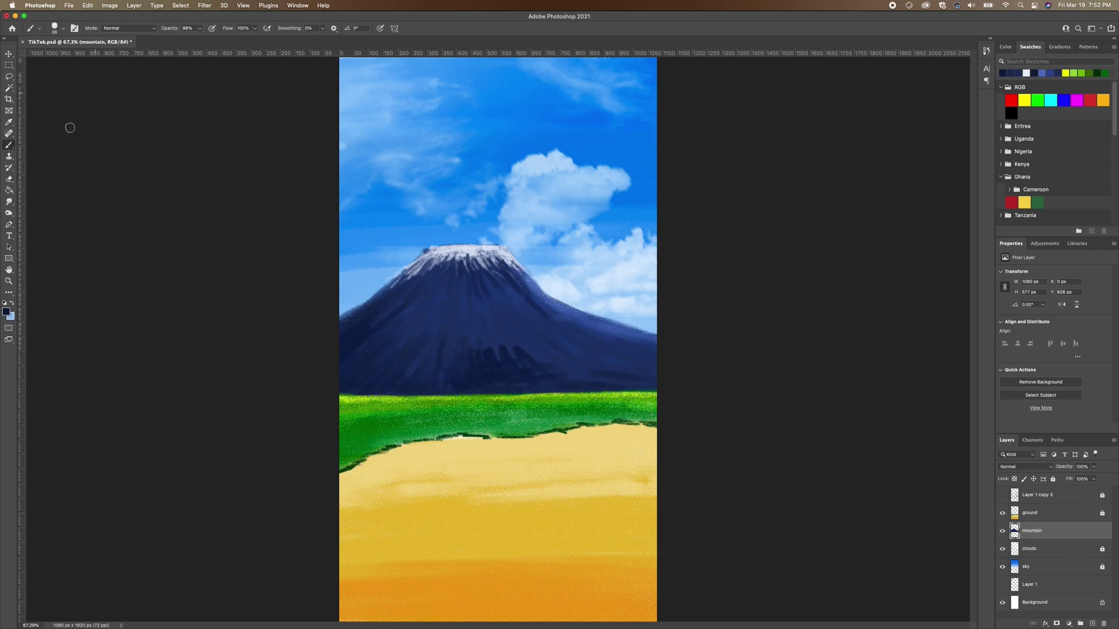
Soften the dark ridges at the mountain's lower centre with blue #22376d sampled from its slope.
{"action": "left_click", "coordinate": [7, 312]}
{"action": "left_click", "coordinate": [514, 316]}
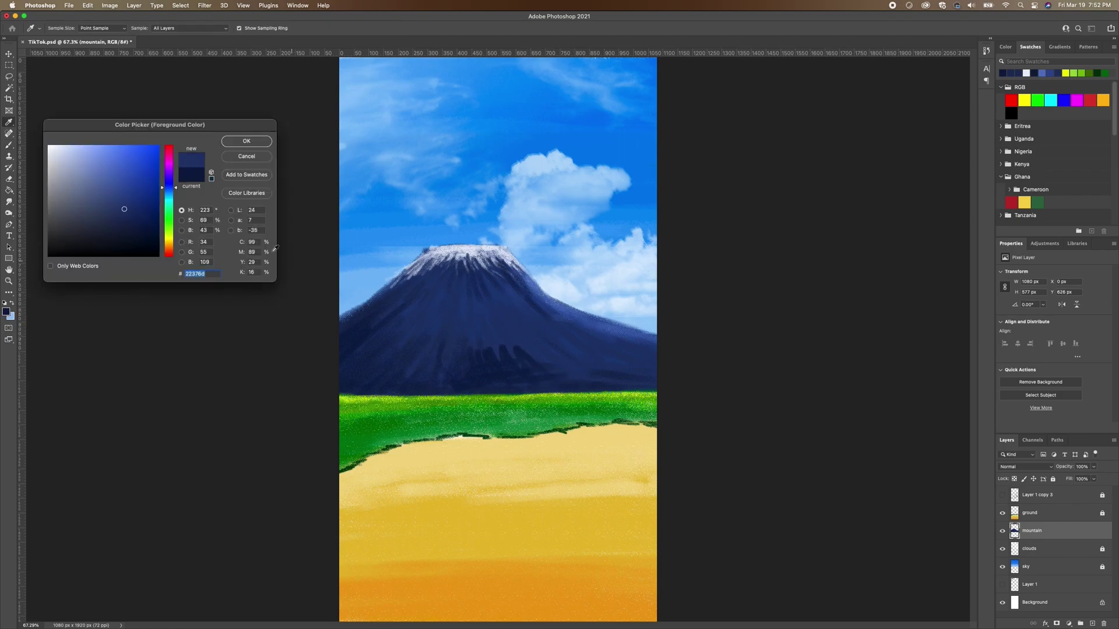
{"action": "left_click", "coordinate": [244, 142]}
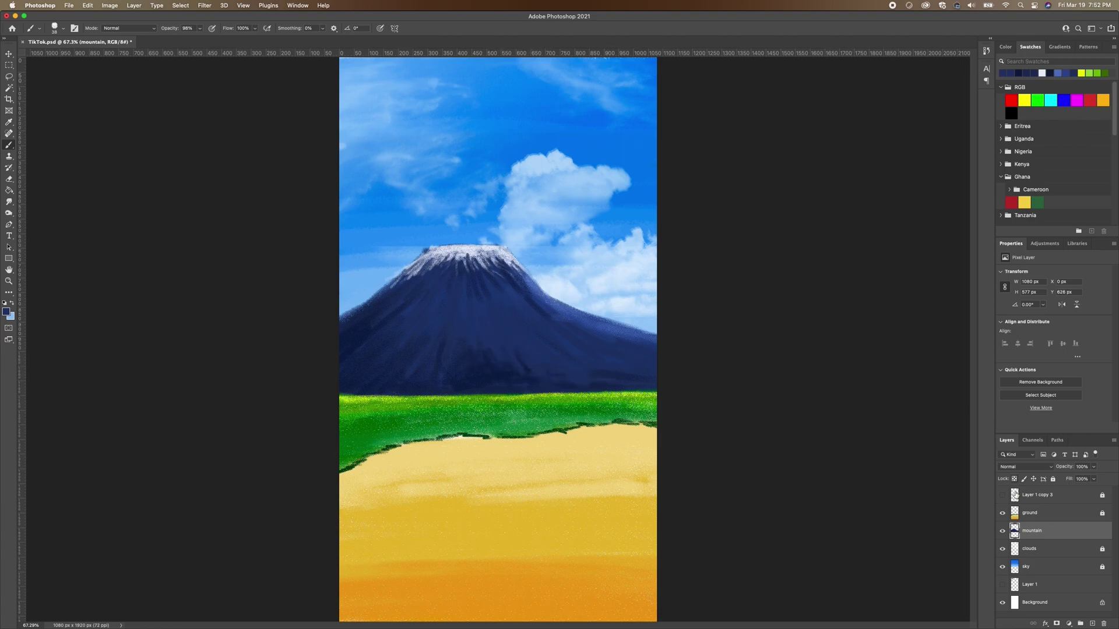
Lock the mountain layer and add a new layer above the ground layer, with the line sketch shown as a guide.
{"action": "left_click", "coordinate": [1052, 479]}
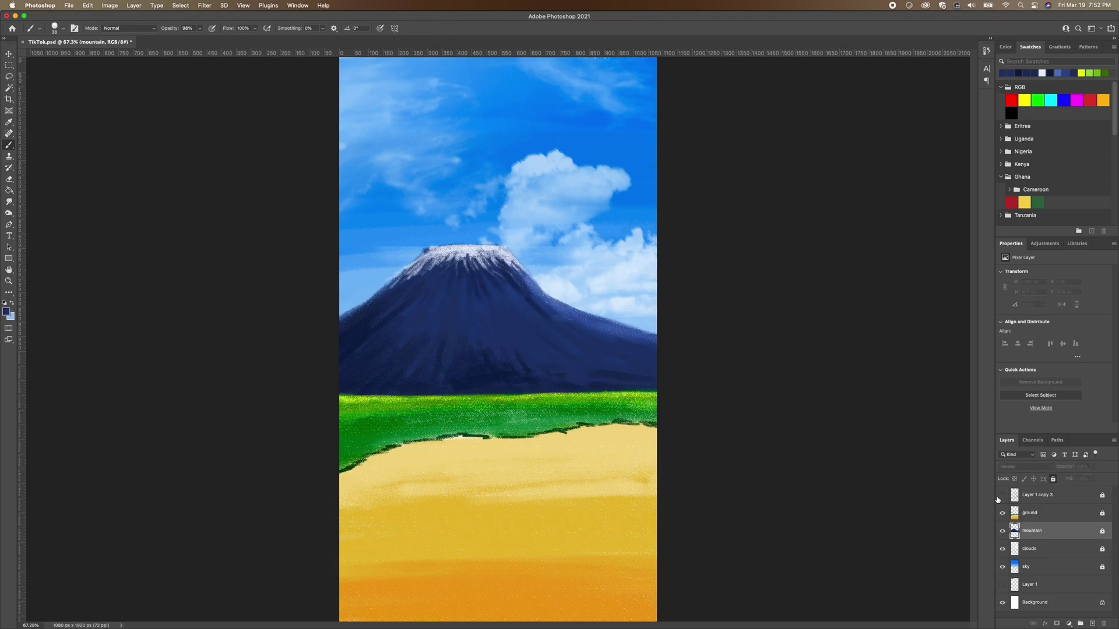
{"action": "left_click", "coordinate": [1003, 494]}
{"action": "left_click", "coordinate": [1043, 494]}
{"action": "left_click", "coordinate": [1043, 513]}
{"action": "left_click", "coordinate": [1090, 623]}
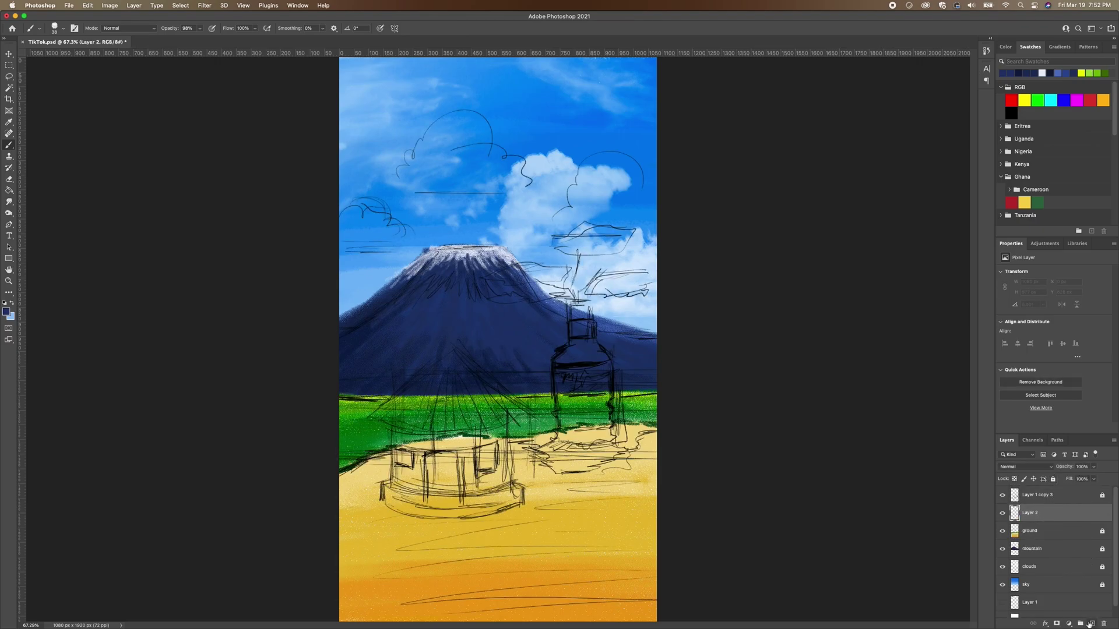
Set the foreground colour to a dark brown around #6e4e2b, starting from a yellow sampled from the ground.
{"action": "left_click", "coordinate": [12, 125]}
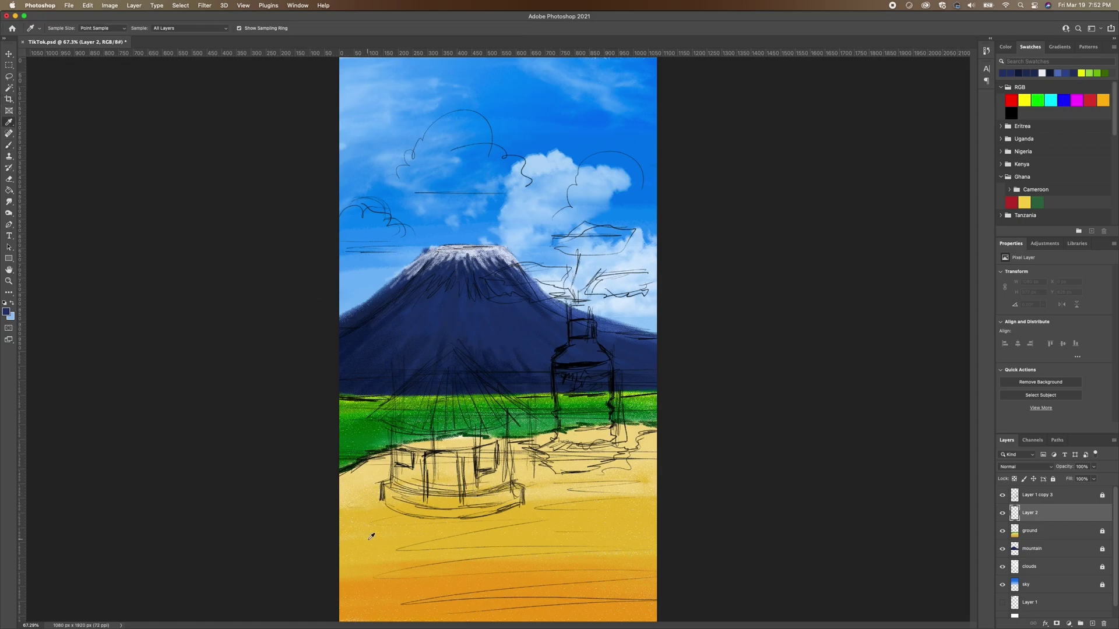
{"action": "left_click", "coordinate": [370, 565]}
{"action": "left_click", "coordinate": [6, 313]}
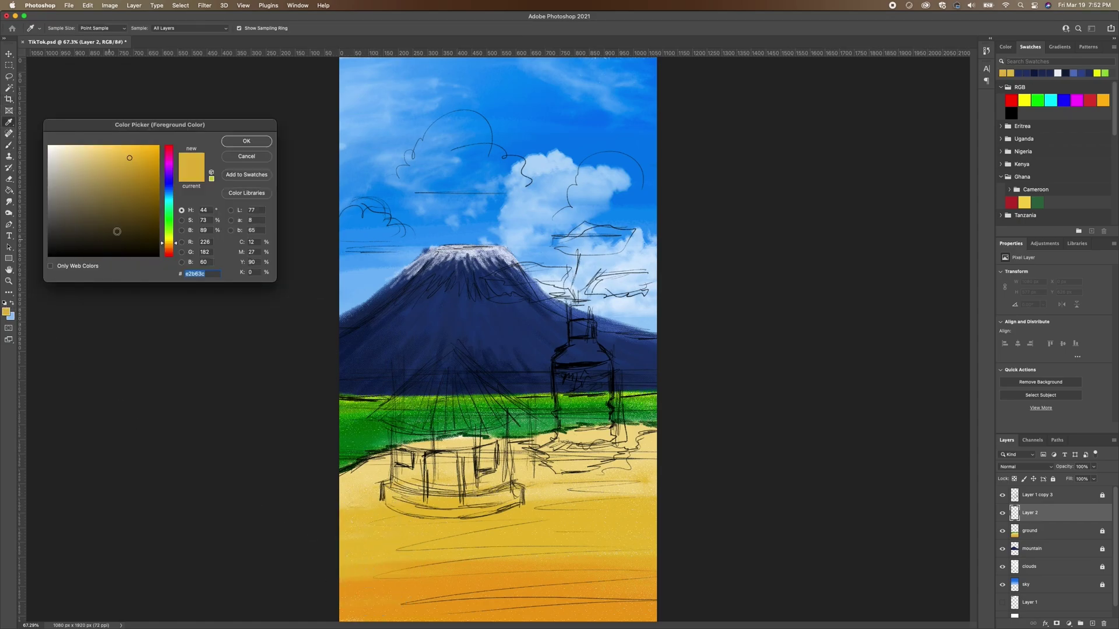
{"action": "mouse_move", "coordinate": [132, 180]}
{"action": "left_mouse_down"}
{"action": "mouse_move", "coordinate": [133, 198]}
{"action": "mouse_move", "coordinate": [87, 223]}
{"action": "mouse_move", "coordinate": [62, 229]}
{"action": "mouse_move", "coordinate": [67, 214]}
{"action": "left_mouse_up"}
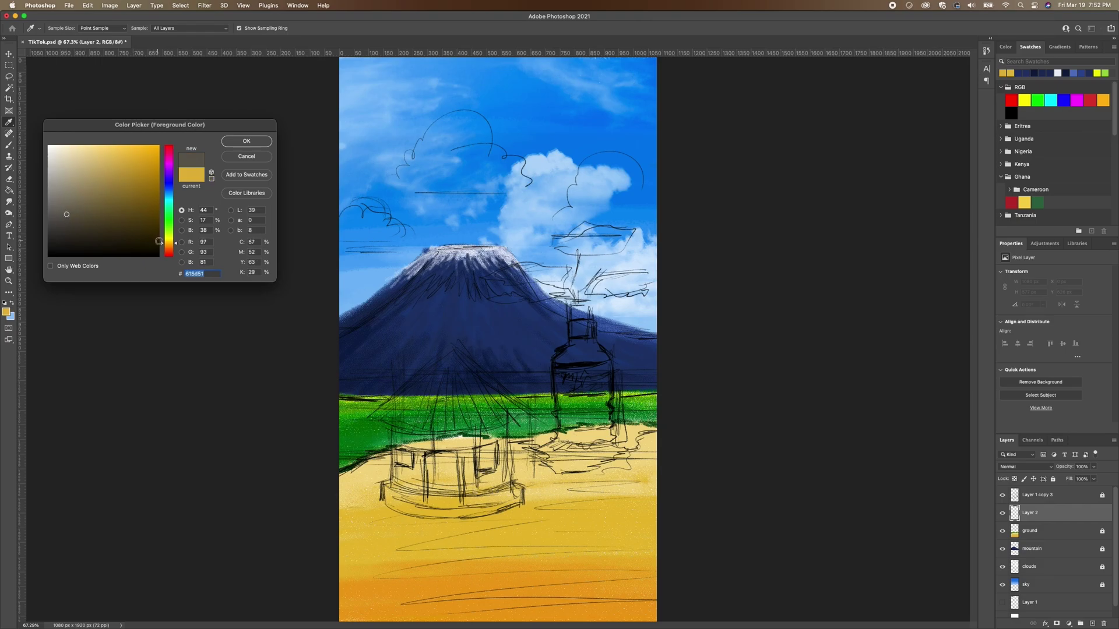
{"action": "left_click_drag", "start_coordinate": [163, 245], "coordinate": [163, 247]}
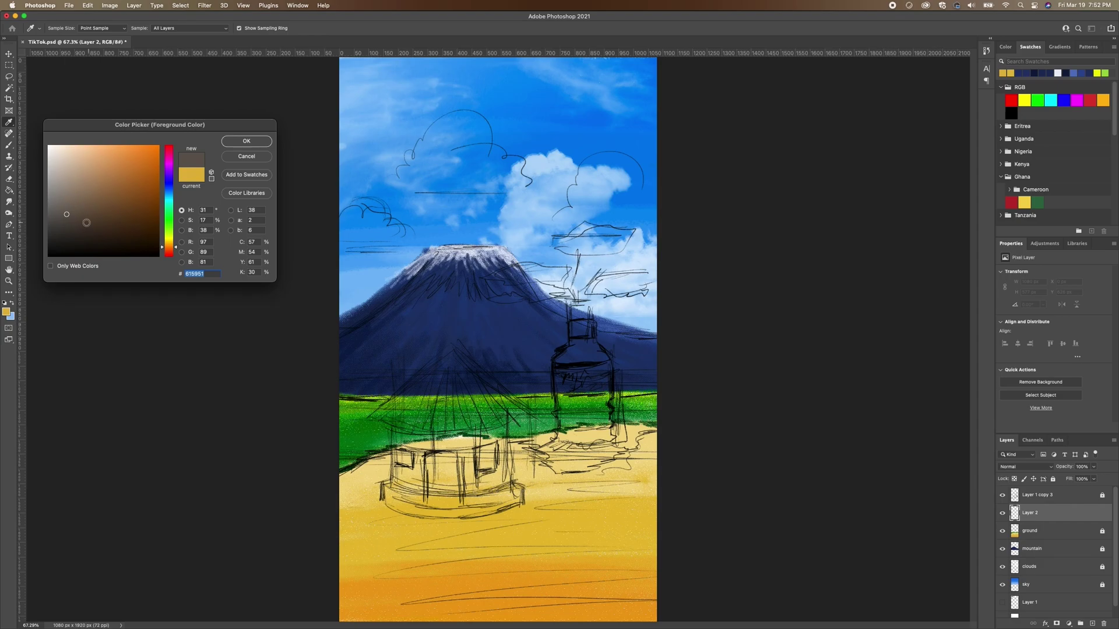
{"action": "left_click_drag", "start_coordinate": [82, 217], "coordinate": [104, 213]}
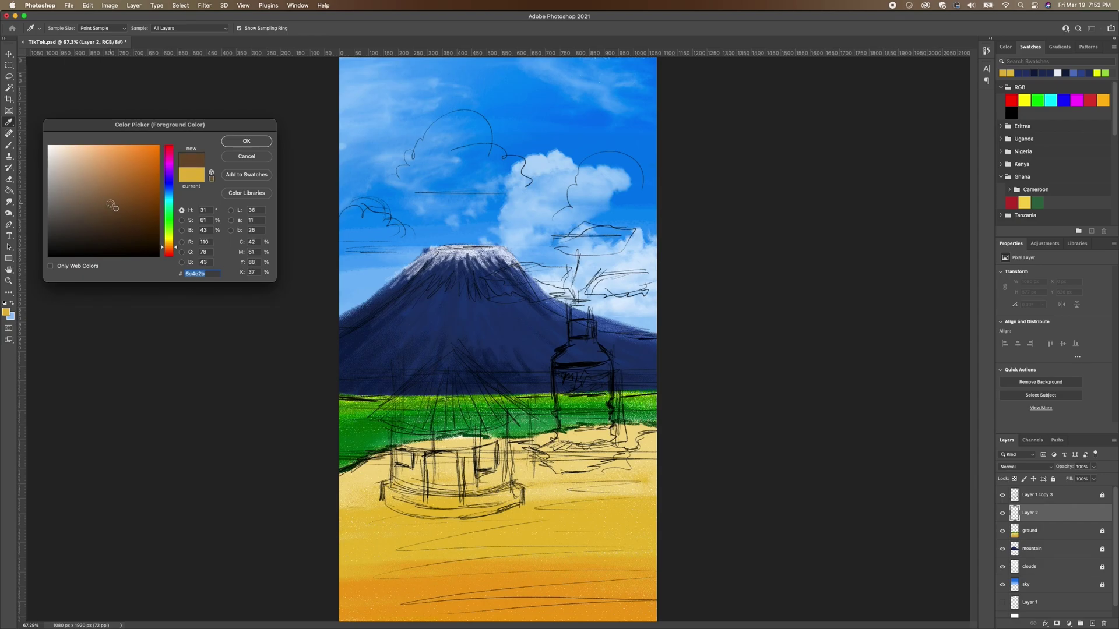
{"action": "left_click", "coordinate": [223, 141]}
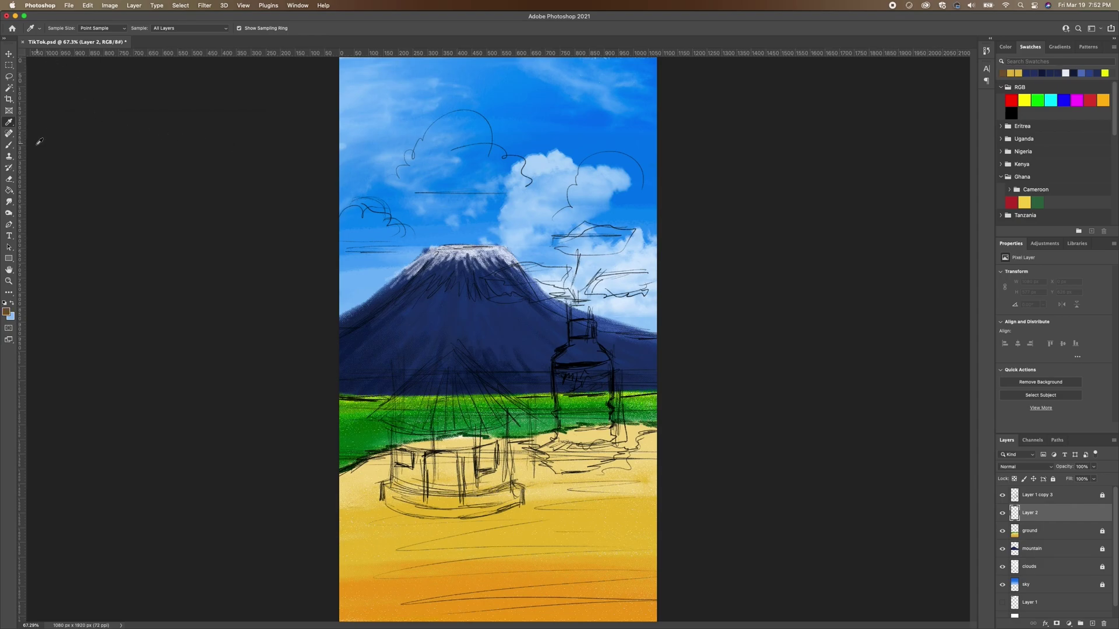
Trace the hut's base, wall posts, roof edge and first roof strokes over the sketch in dark brown with a 25 px brush.
{"action": "left_click", "coordinate": [9, 145]}
{"action": "left_click", "coordinate": [61, 34]}
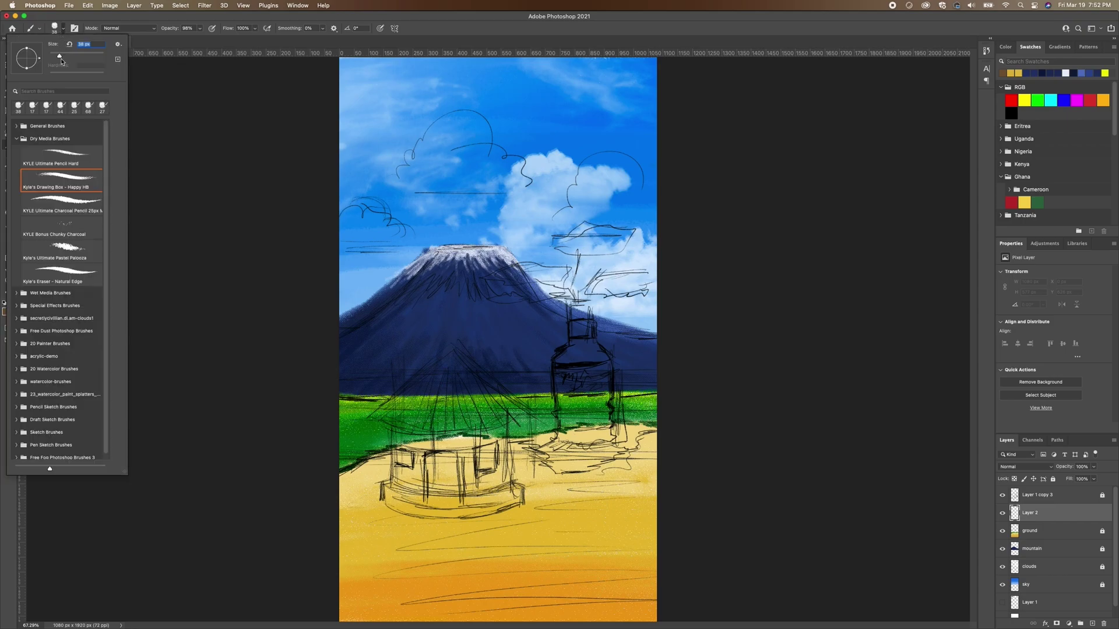
{"action": "left_click", "coordinate": [391, 462]}
{"action": "mouse_move", "coordinate": [394, 431]}
{"action": "left_mouse_down"}
{"action": "mouse_move", "coordinate": [385, 486]}
{"action": "mouse_move", "coordinate": [438, 517]}
{"action": "mouse_move", "coordinate": [409, 511]}
{"action": "mouse_move", "coordinate": [495, 510]}
{"action": "mouse_move", "coordinate": [520, 501]}
{"action": "mouse_move", "coordinate": [511, 437]}
{"action": "left_mouse_up"}
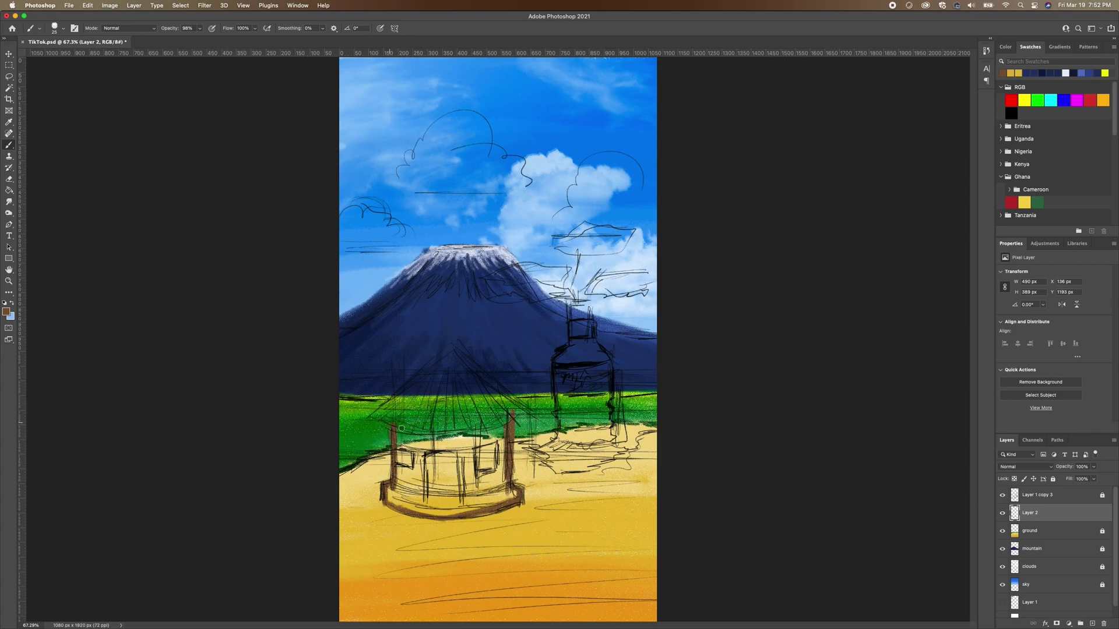
{"action": "left_click_drag", "start_coordinate": [415, 435], "coordinate": [509, 427]}
{"action": "mouse_move", "coordinate": [382, 425]}
{"action": "left_mouse_down"}
{"action": "mouse_move", "coordinate": [430, 389]}
{"action": "mouse_move", "coordinate": [371, 418]}
{"action": "left_mouse_up"}
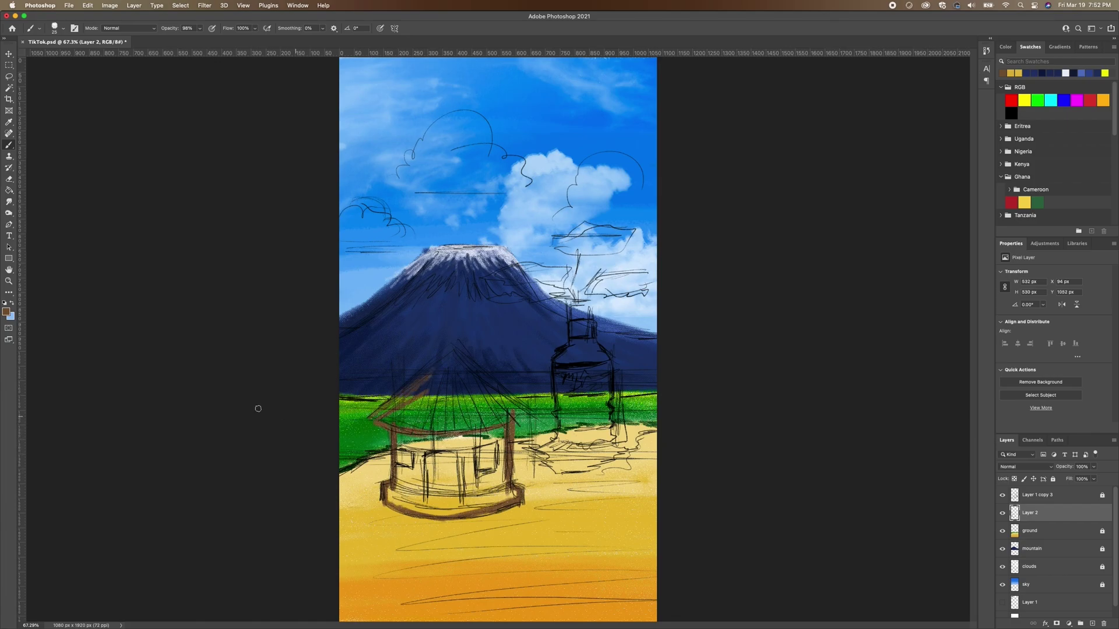
{"action": "mouse_move", "coordinate": [418, 444]}
{"action": "left_mouse_down"}
{"action": "mouse_move", "coordinate": [419, 512]}
{"action": "mouse_move", "coordinate": [421, 458]}
{"action": "mouse_move", "coordinate": [416, 475]}
{"action": "left_mouse_up"}
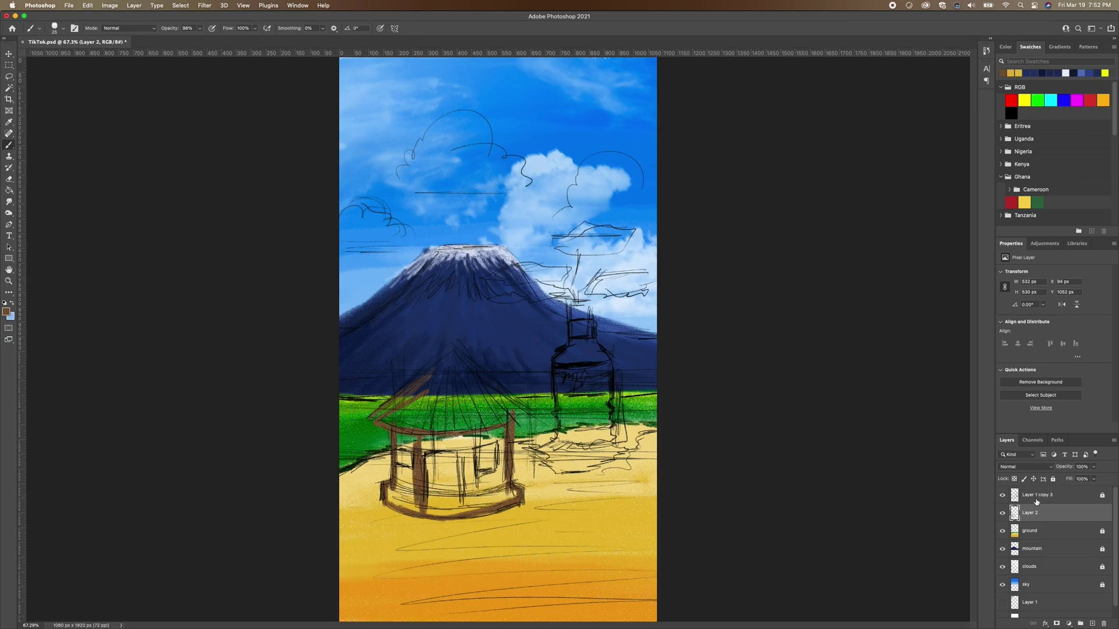
{"action": "left_click", "coordinate": [1003, 496]}
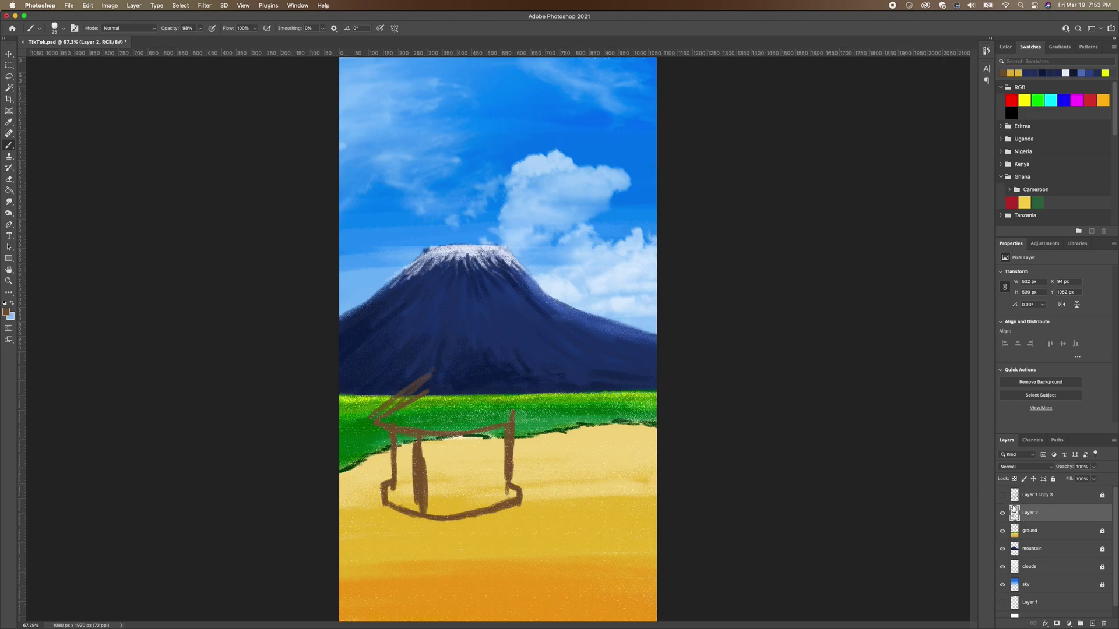
{"action": "left_click", "coordinate": [1003, 497]}
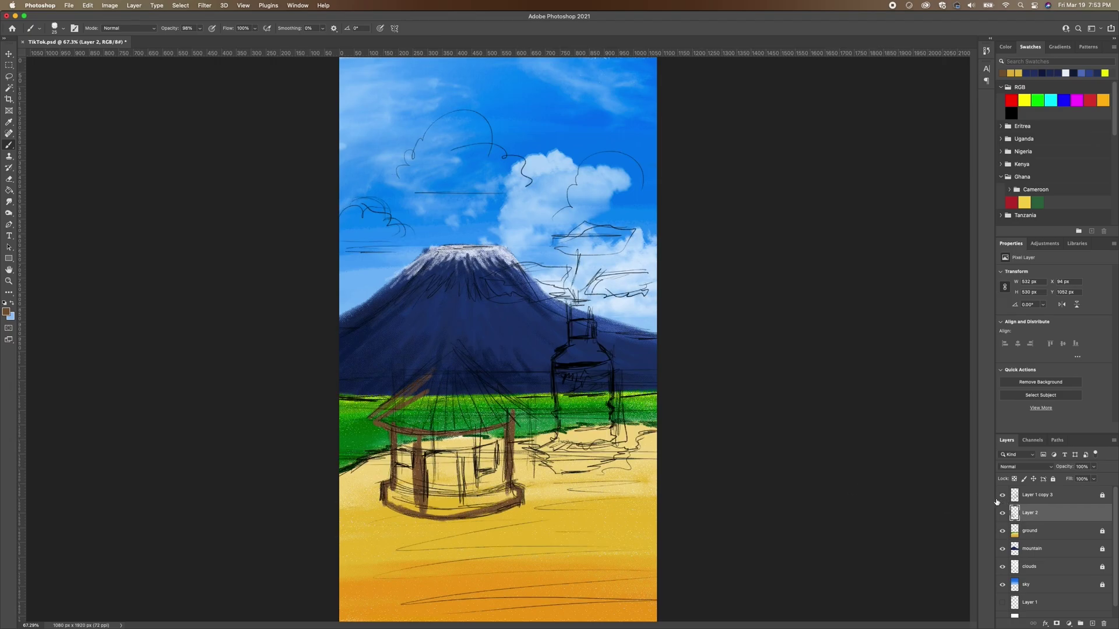
Fill the hut's doorway and two windows with black, and hide the line sketch.
{"action": "left_click", "coordinate": [8, 311]}
{"action": "left_click", "coordinate": [119, 259]}
{"action": "left_click", "coordinate": [252, 146]}
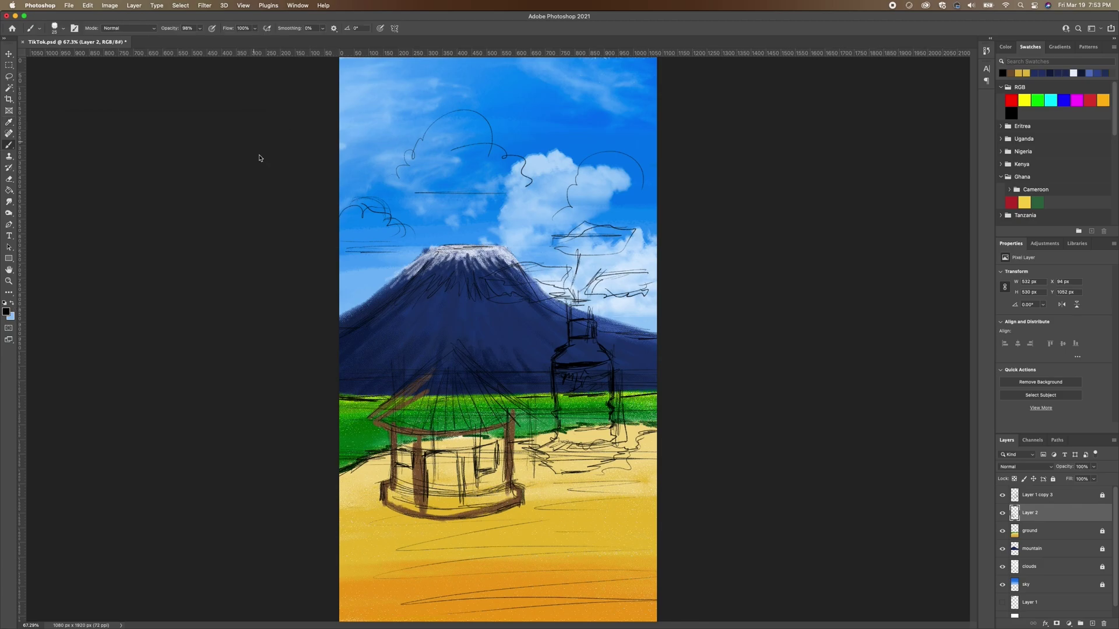
{"action": "mouse_move", "coordinate": [432, 465]}
{"action": "left_mouse_down"}
{"action": "mouse_move", "coordinate": [430, 514]}
{"action": "mouse_move", "coordinate": [454, 515]}
{"action": "mouse_move", "coordinate": [462, 495]}
{"action": "mouse_move", "coordinate": [438, 455]}
{"action": "mouse_move", "coordinate": [457, 461]}
{"action": "mouse_move", "coordinate": [463, 518]}
{"action": "mouse_move", "coordinate": [425, 512]}
{"action": "mouse_move", "coordinate": [446, 498]}
{"action": "mouse_move", "coordinate": [431, 493]}
{"action": "mouse_move", "coordinate": [425, 514]}
{"action": "mouse_move", "coordinate": [429, 484]}
{"action": "mouse_move", "coordinate": [451, 486]}
{"action": "mouse_move", "coordinate": [454, 507]}
{"action": "mouse_move", "coordinate": [448, 469]}
{"action": "mouse_move", "coordinate": [430, 462]}
{"action": "left_mouse_up"}
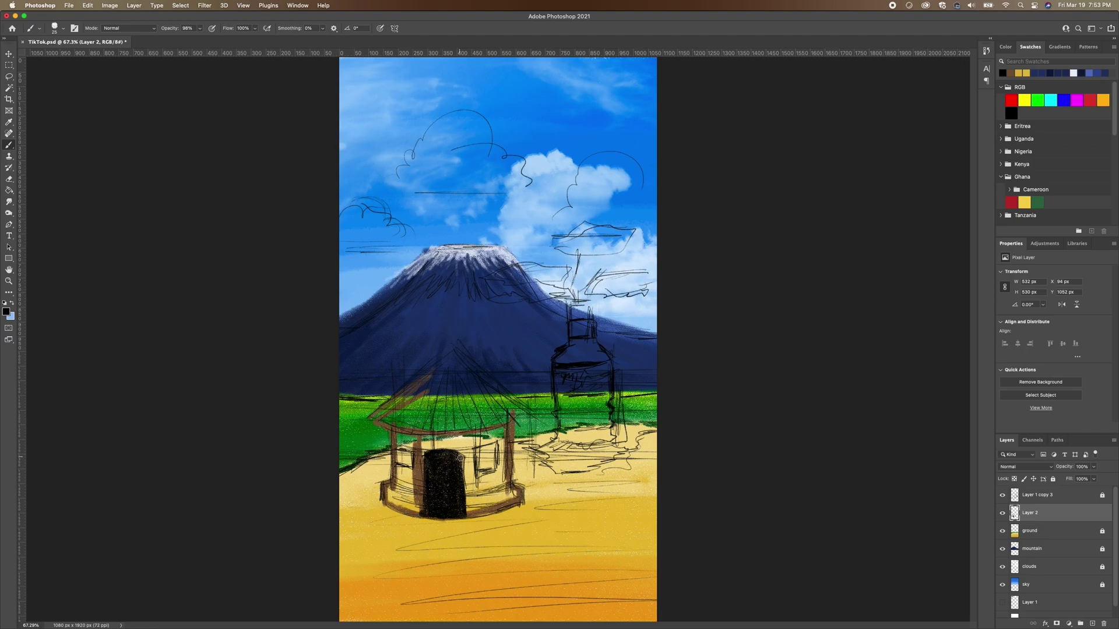
{"action": "mouse_move", "coordinate": [479, 449]}
{"action": "left_mouse_down"}
{"action": "mouse_move", "coordinate": [489, 469]}
{"action": "mouse_move", "coordinate": [485, 444]}
{"action": "mouse_move", "coordinate": [476, 458]}
{"action": "mouse_move", "coordinate": [409, 463]}
{"action": "mouse_move", "coordinate": [402, 448]}
{"action": "mouse_move", "coordinate": [396, 460]}
{"action": "mouse_move", "coordinate": [407, 466]}
{"action": "mouse_move", "coordinate": [405, 457]}
{"action": "left_mouse_up"}
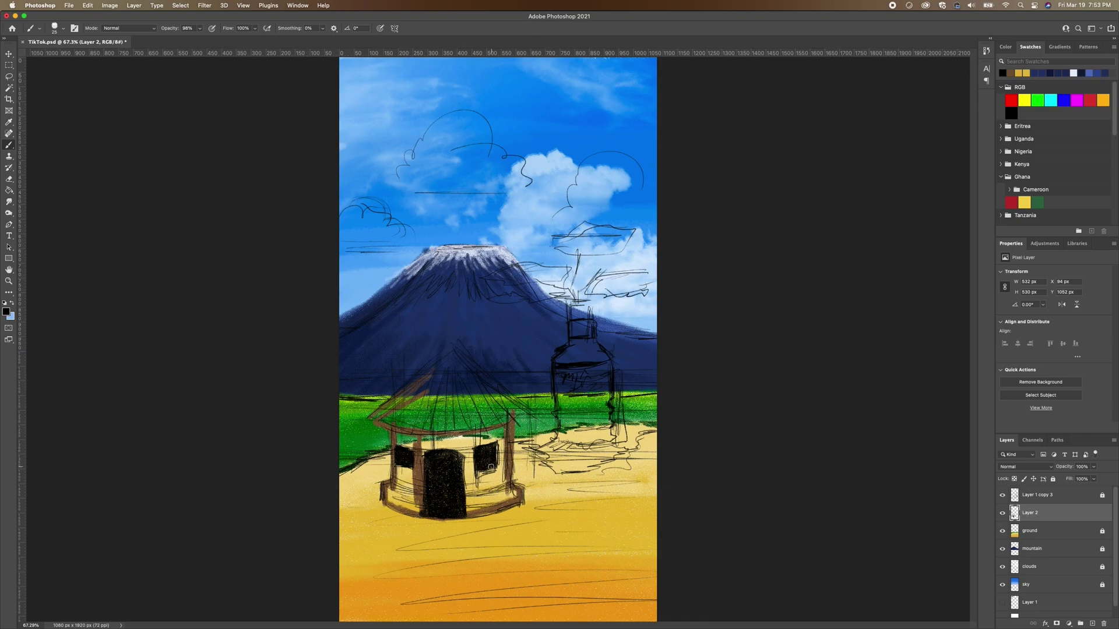
{"action": "left_click", "coordinate": [1004, 498]}
{"action": "left_click", "coordinate": [1005, 497]}
{"action": "left_click", "coordinate": [1005, 497]}
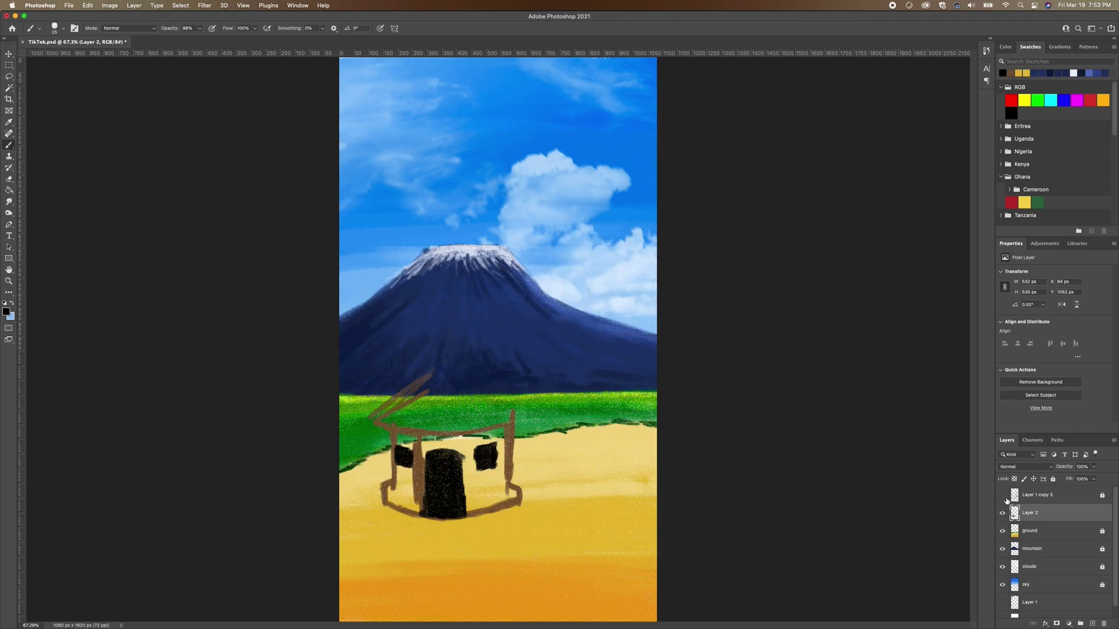
Fill the hut's walls and base on both sides of the doorway with golden brown #a57a30.
{"action": "left_click", "coordinate": [7, 312]}
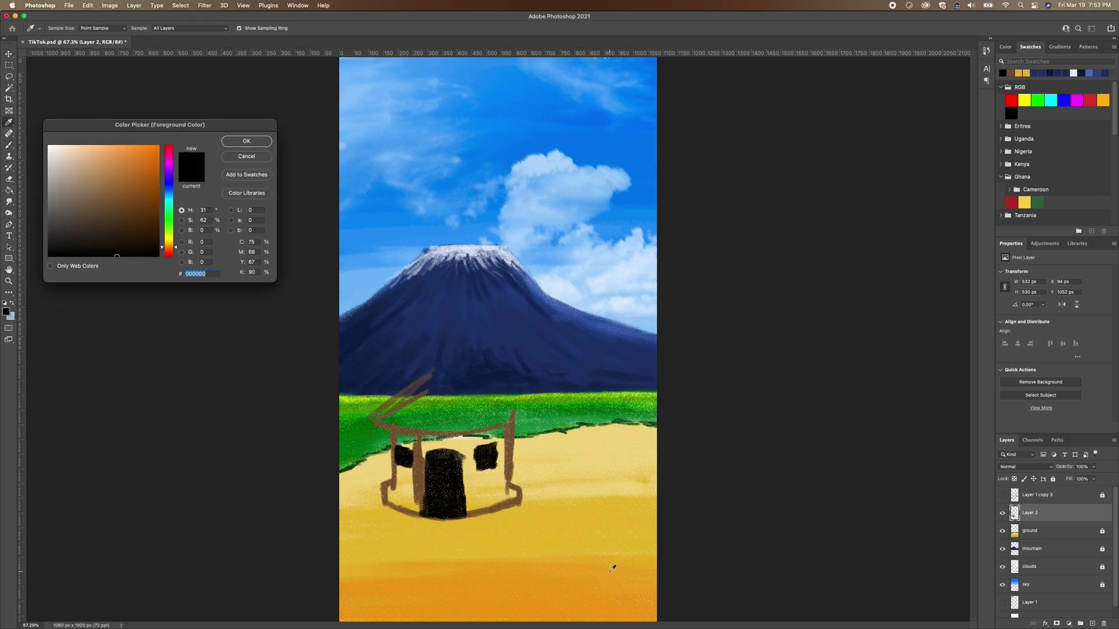
{"action": "left_click", "coordinate": [543, 551]}
{"action": "mouse_move", "coordinate": [133, 165]}
{"action": "left_mouse_down"}
{"action": "mouse_move", "coordinate": [127, 175]}
{"action": "mouse_move", "coordinate": [116, 166]}
{"action": "mouse_move", "coordinate": [125, 185]}
{"action": "left_mouse_up"}
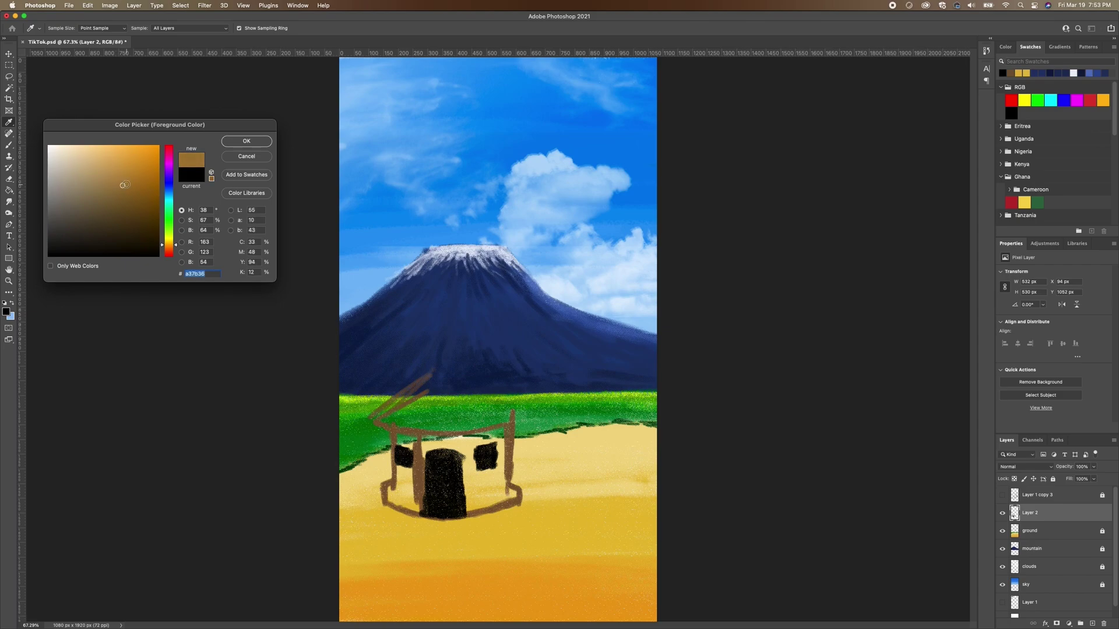
{"action": "left_click", "coordinate": [246, 141]}
{"action": "key", "text": "b"}
{"action": "mouse_move", "coordinate": [422, 445]}
{"action": "left_mouse_down"}
{"action": "mouse_move", "coordinate": [419, 502]}
{"action": "mouse_move", "coordinate": [415, 467]}
{"action": "mouse_move", "coordinate": [410, 506]}
{"action": "mouse_move", "coordinate": [406, 469]}
{"action": "mouse_move", "coordinate": [408, 506]}
{"action": "mouse_move", "coordinate": [399, 471]}
{"action": "mouse_move", "coordinate": [388, 499]}
{"action": "mouse_move", "coordinate": [415, 509]}
{"action": "left_mouse_up"}
{"action": "mouse_move", "coordinate": [469, 463]}
{"action": "left_mouse_down"}
{"action": "mouse_move", "coordinate": [471, 512]}
{"action": "mouse_move", "coordinate": [506, 498]}
{"action": "mouse_move", "coordinate": [483, 500]}
{"action": "mouse_move", "coordinate": [504, 490]}
{"action": "mouse_move", "coordinate": [480, 478]}
{"action": "mouse_move", "coordinate": [500, 471]}
{"action": "mouse_move", "coordinate": [481, 474]}
{"action": "mouse_move", "coordinate": [497, 472]}
{"action": "mouse_move", "coordinate": [505, 497]}
{"action": "mouse_move", "coordinate": [510, 455]}
{"action": "left_mouse_up"}
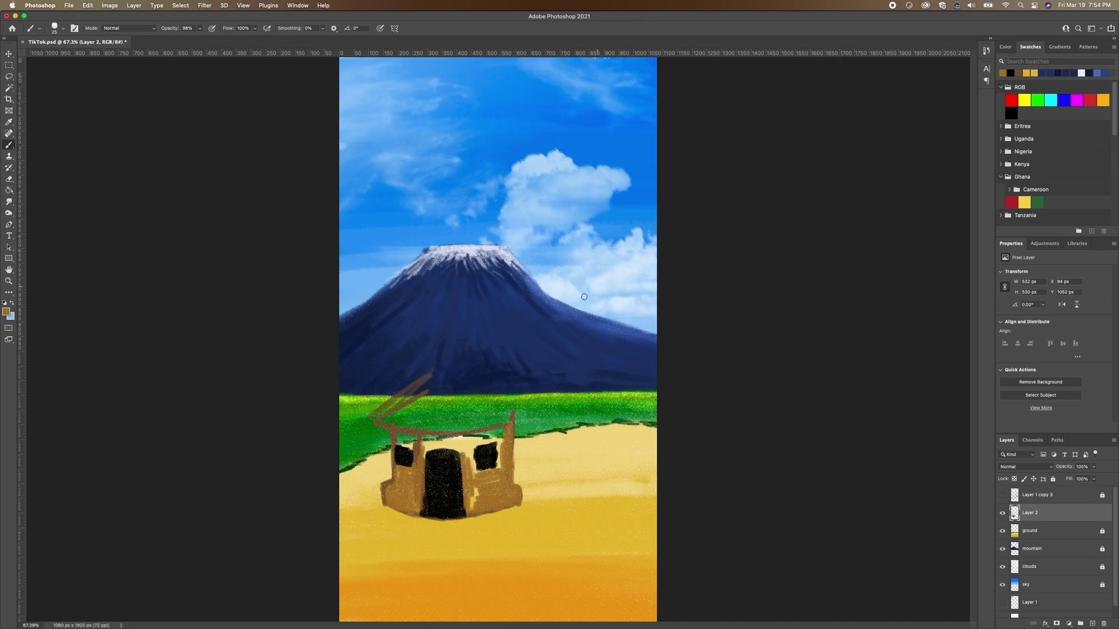
Cover the remaining gaps in the hut's base and walls, painting above the doorway and around the windows.
{"action": "left_click_drag", "start_coordinate": [472, 498], "coordinate": [469, 499]}
{"action": "left_click_drag", "start_coordinate": [393, 443], "coordinate": [394, 473]}
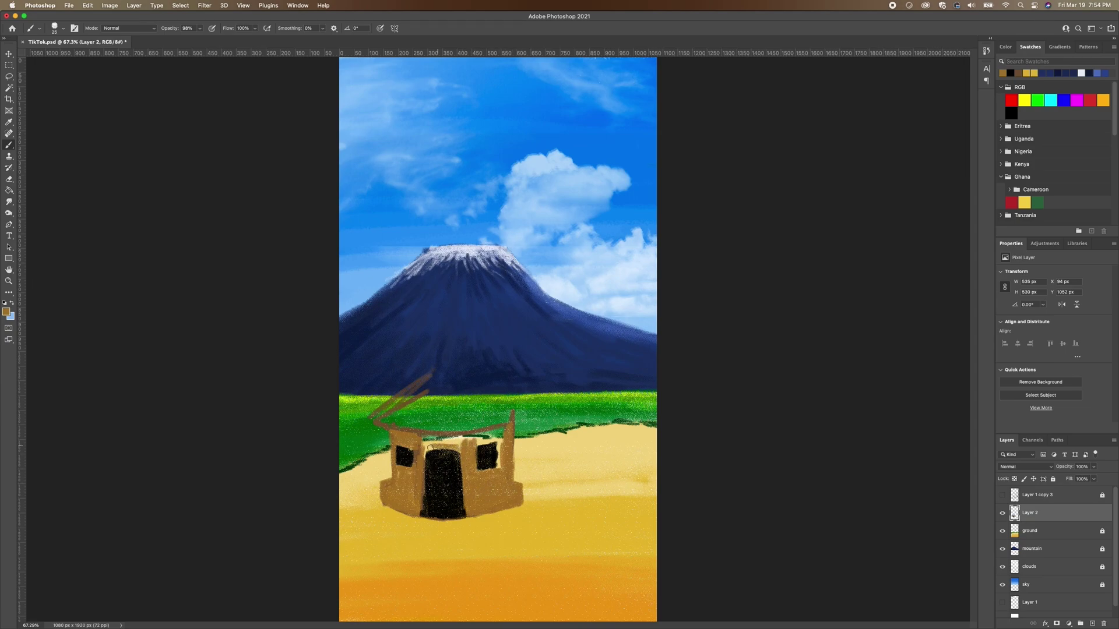
{"action": "left_click_drag", "start_coordinate": [418, 437], "coordinate": [449, 435]}
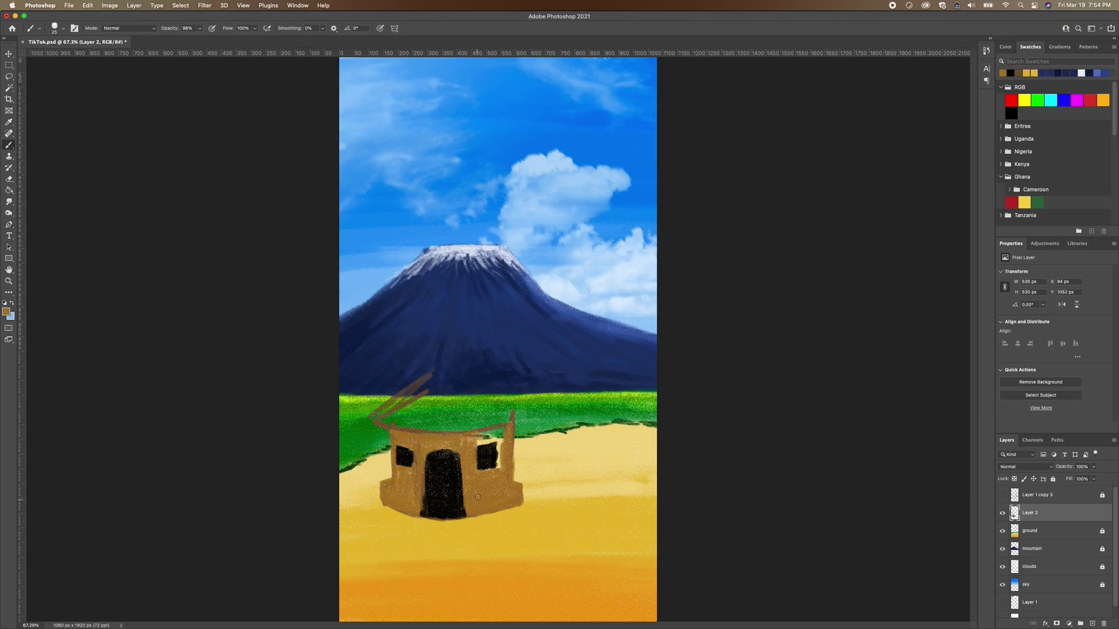
{"action": "mouse_move", "coordinate": [469, 442]}
{"action": "left_mouse_down"}
{"action": "mouse_move", "coordinate": [503, 436]}
{"action": "mouse_move", "coordinate": [466, 436]}
{"action": "mouse_move", "coordinate": [506, 429]}
{"action": "mouse_move", "coordinate": [500, 471]}
{"action": "left_mouse_up"}
Paint golden brown straw strokes fanning from the peak across the hut's conical roof, showing the line sketch only as a guide.
{"action": "left_click", "coordinate": [1002, 495]}
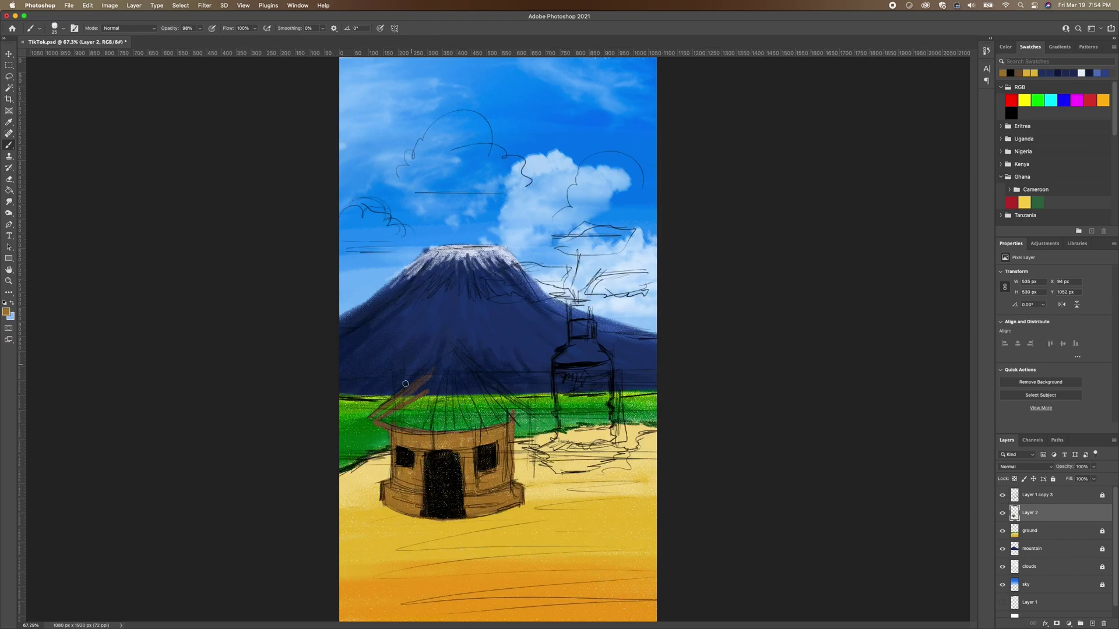
{"action": "mouse_move", "coordinate": [371, 413]}
{"action": "left_mouse_down"}
{"action": "mouse_move", "coordinate": [446, 352]}
{"action": "mouse_move", "coordinate": [491, 395]}
{"action": "left_mouse_up"}
{"action": "left_click_drag", "start_coordinate": [460, 357], "coordinate": [531, 418]}
{"action": "mouse_move", "coordinate": [395, 407]}
{"action": "left_mouse_down"}
{"action": "mouse_move", "coordinate": [418, 432]}
{"action": "mouse_move", "coordinate": [466, 413]}
{"action": "mouse_move", "coordinate": [514, 418]}
{"action": "left_mouse_up"}
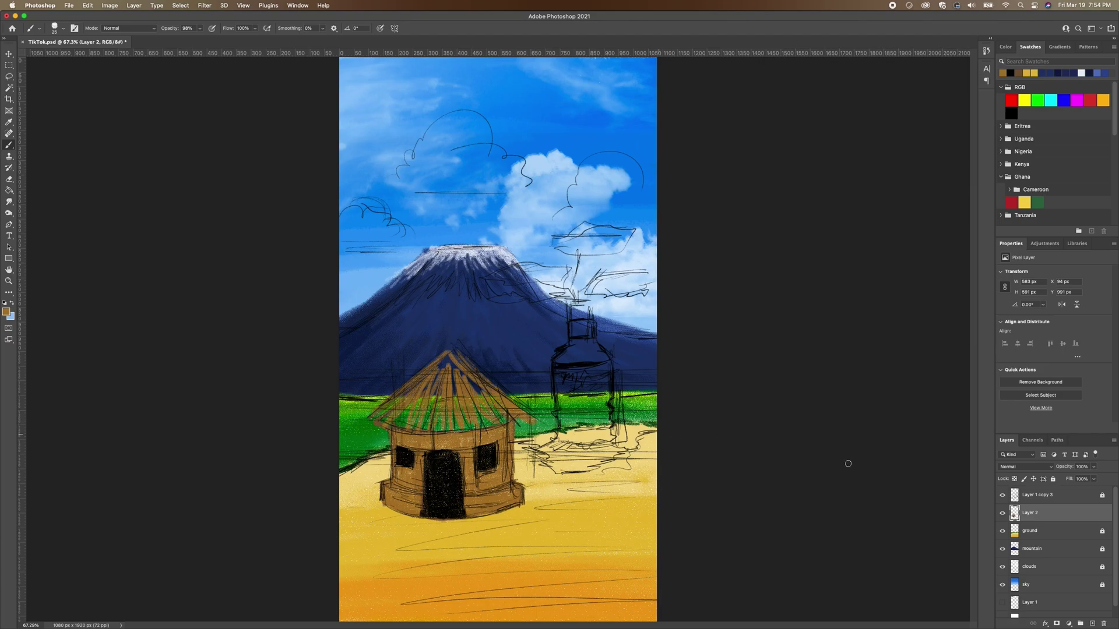
{"action": "left_click", "coordinate": [1003, 496]}
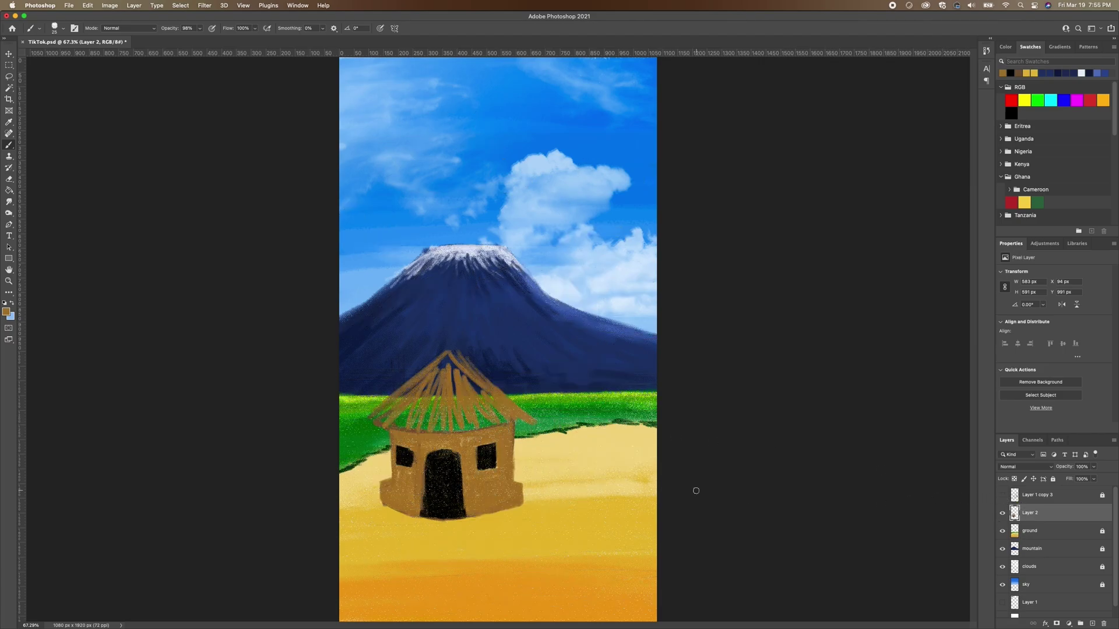
Paint light tan #c7a66b highlights on the hut's right wall and along the upper edge of its base.
{"action": "left_click", "coordinate": [6, 312]}
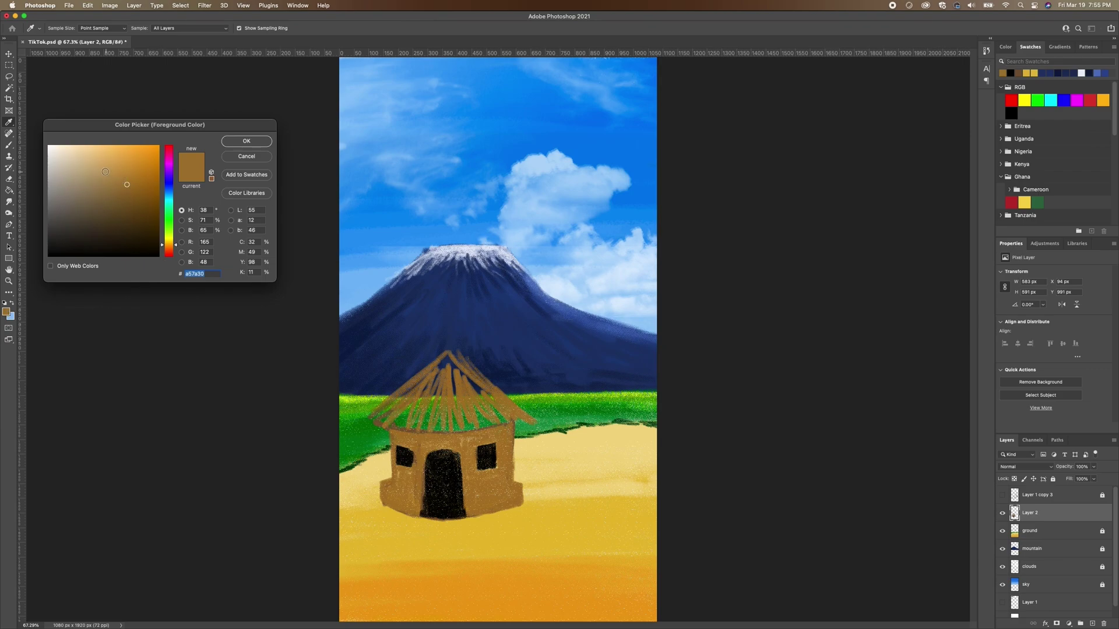
{"action": "left_click", "coordinate": [247, 141]}
{"action": "left_click_drag", "start_coordinate": [511, 447], "coordinate": [512, 479]}
{"action": "mouse_move", "coordinate": [502, 452]}
{"action": "left_mouse_down"}
{"action": "mouse_move", "coordinate": [500, 429]}
{"action": "mouse_move", "coordinate": [479, 435]}
{"action": "mouse_move", "coordinate": [500, 442]}
{"action": "left_mouse_up"}
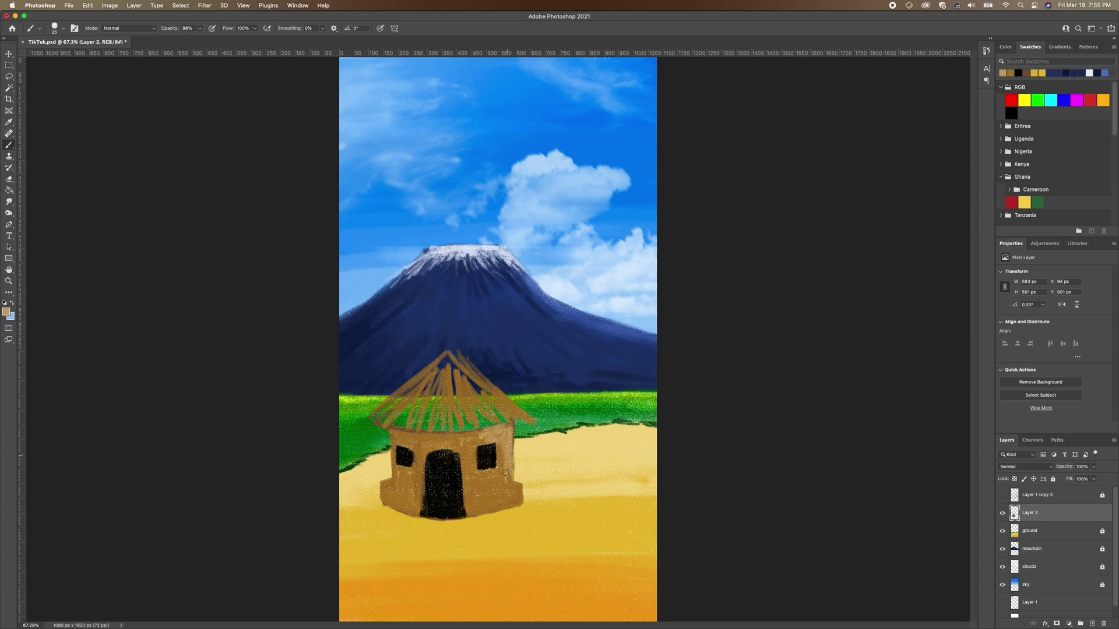
{"action": "left_click_drag", "start_coordinate": [473, 492], "coordinate": [513, 484]}
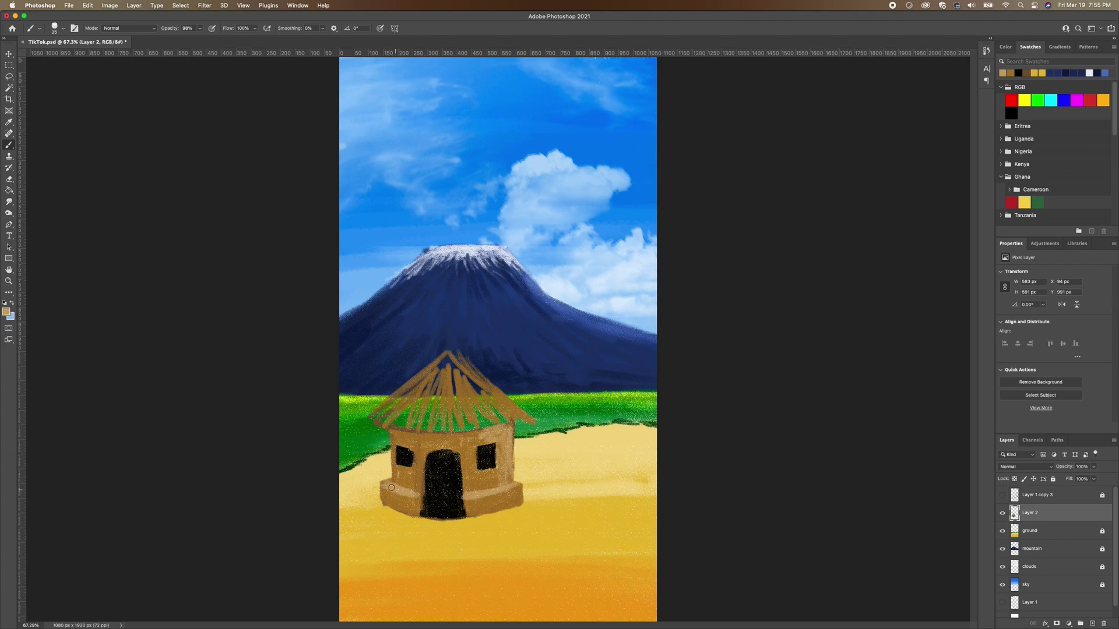
Paint a deeper, more saturated golden brown over the hut's lower wall and base to blend the highlights.
{"action": "left_click", "coordinate": [7, 313]}
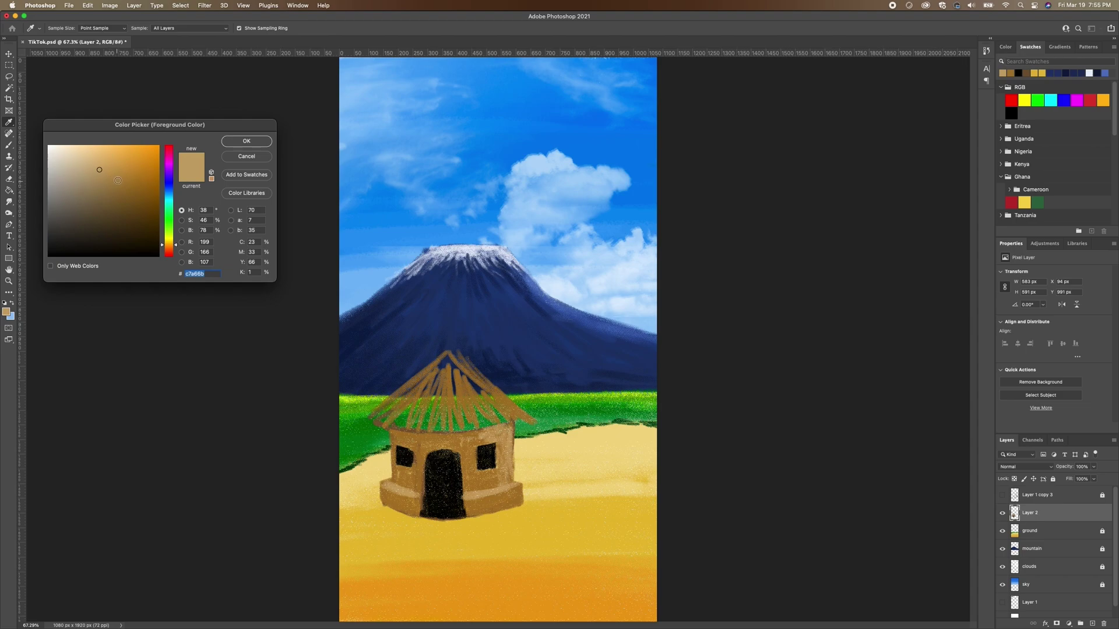
{"action": "left_click_drag", "start_coordinate": [118, 180], "coordinate": [141, 186]}
{"action": "left_click", "coordinate": [247, 141]}
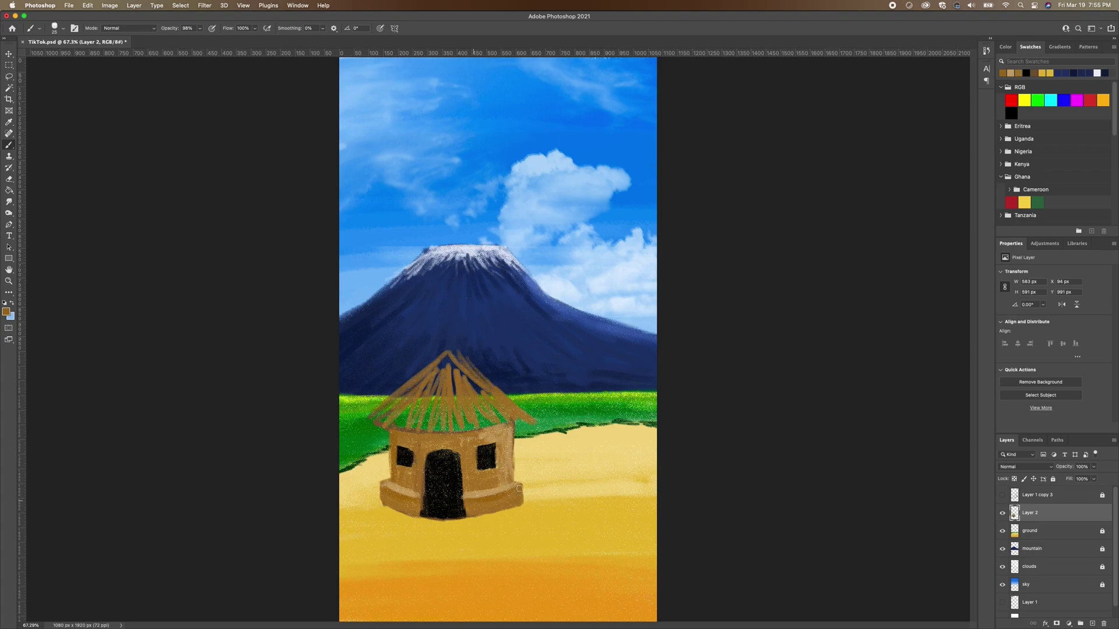
{"action": "left_click_drag", "start_coordinate": [477, 485], "coordinate": [504, 482]}
Shade the hut's wall directly beneath the roof edge with dark brown #5c3f0d.
{"action": "left_click", "coordinate": [5, 312]}
{"action": "left_click", "coordinate": [143, 216]}
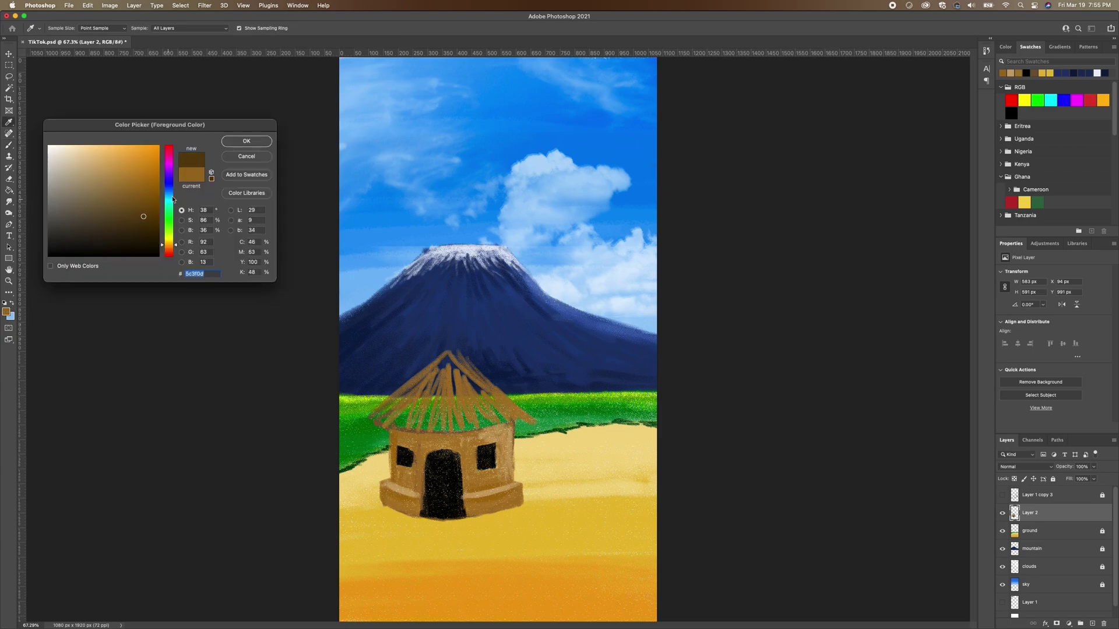
{"action": "left_click", "coordinate": [246, 141]}
{"action": "mouse_move", "coordinate": [395, 432]}
{"action": "left_mouse_down"}
{"action": "mouse_move", "coordinate": [393, 476]}
{"action": "mouse_move", "coordinate": [405, 486]}
{"action": "mouse_move", "coordinate": [398, 479]}
{"action": "mouse_move", "coordinate": [417, 472]}
{"action": "mouse_move", "coordinate": [400, 467]}
{"action": "mouse_move", "coordinate": [405, 444]}
{"action": "mouse_move", "coordinate": [420, 447]}
{"action": "mouse_move", "coordinate": [400, 438]}
{"action": "mouse_move", "coordinate": [511, 424]}
{"action": "mouse_move", "coordinate": [472, 433]}
{"action": "mouse_move", "coordinate": [495, 425]}
{"action": "left_mouse_up"}
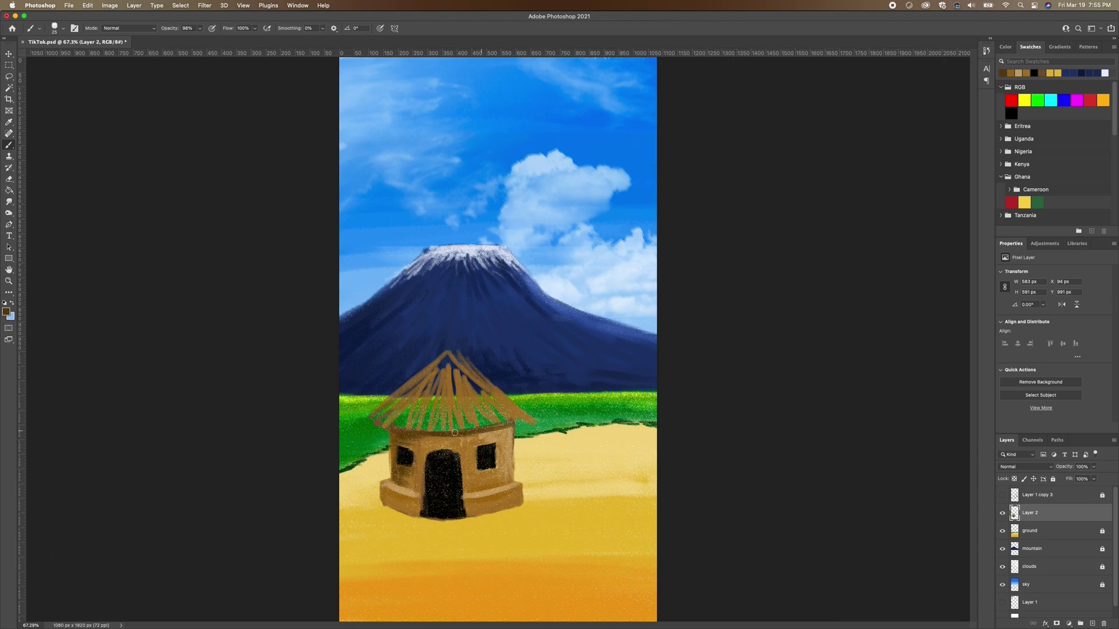
Shade the hut's left wall and base with dark brown, extending a thin shadow onto the ground along its foot.
{"action": "mouse_move", "coordinate": [378, 492]}
{"action": "left_mouse_down"}
{"action": "mouse_move", "coordinate": [409, 512]}
{"action": "mouse_move", "coordinate": [409, 484]}
{"action": "mouse_move", "coordinate": [427, 478]}
{"action": "mouse_move", "coordinate": [409, 477]}
{"action": "mouse_move", "coordinate": [429, 467]}
{"action": "mouse_move", "coordinate": [411, 465]}
{"action": "mouse_move", "coordinate": [433, 453]}
{"action": "mouse_move", "coordinate": [413, 445]}
{"action": "mouse_move", "coordinate": [447, 444]}
{"action": "left_mouse_up"}
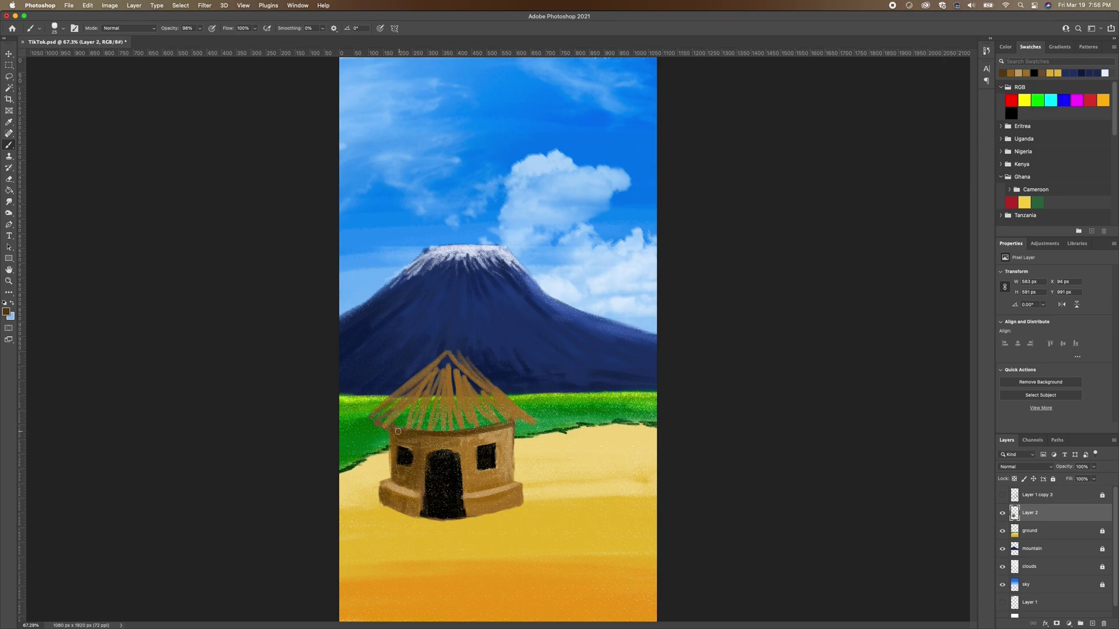
{"action": "mouse_move", "coordinate": [392, 435]}
{"action": "left_mouse_down"}
{"action": "mouse_move", "coordinate": [395, 481]}
{"action": "mouse_move", "coordinate": [381, 484]}
{"action": "mouse_move", "coordinate": [393, 480]}
{"action": "mouse_move", "coordinate": [379, 502]}
{"action": "mouse_move", "coordinate": [399, 511]}
{"action": "mouse_move", "coordinate": [381, 500]}
{"action": "mouse_move", "coordinate": [477, 522]}
{"action": "mouse_move", "coordinate": [525, 505]}
{"action": "mouse_move", "coordinate": [438, 519]}
{"action": "mouse_move", "coordinate": [367, 500]}
{"action": "mouse_move", "coordinate": [416, 514]}
{"action": "mouse_move", "coordinate": [525, 505]}
{"action": "left_mouse_up"}
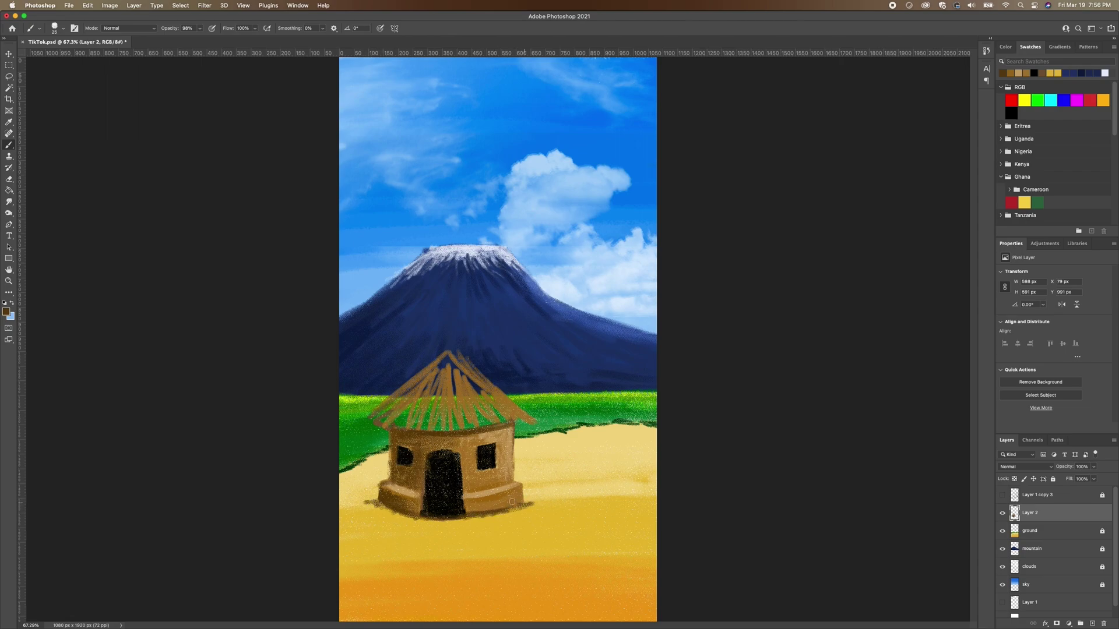
Set the foreground color to black #000000 and darken the upper part of the hut's doorway.
{"action": "left_click", "coordinate": [12, 303]}
{"action": "left_click", "coordinate": [5, 311]}
{"action": "left_click", "coordinate": [49, 255]}
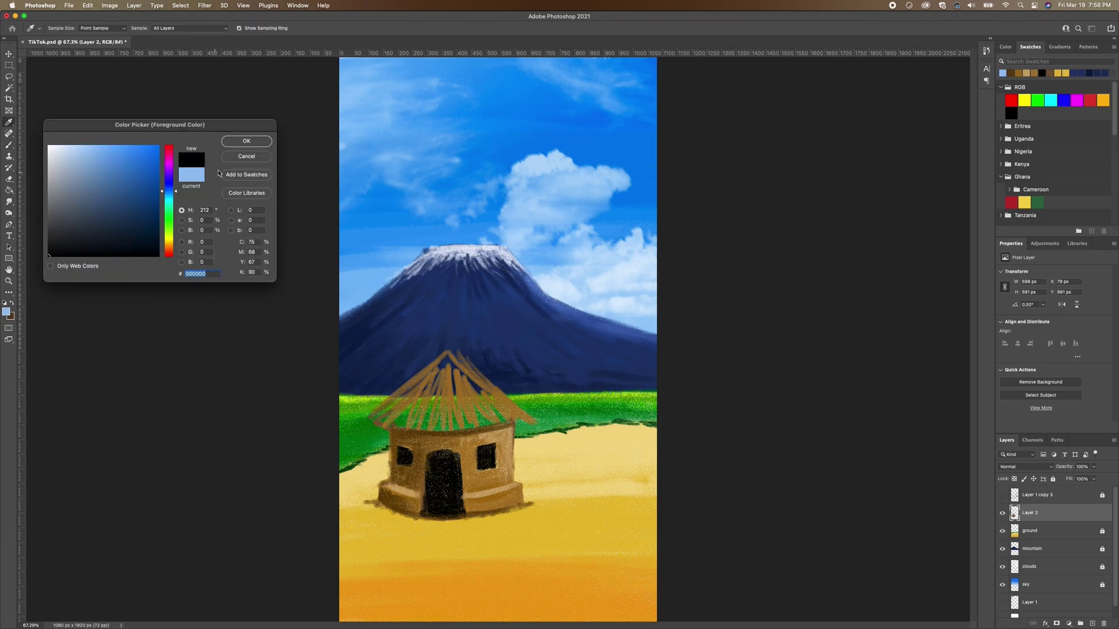
{"action": "left_click", "coordinate": [246, 141]}
{"action": "mouse_move", "coordinate": [447, 456]}
{"action": "left_mouse_down"}
{"action": "mouse_move", "coordinate": [455, 452]}
{"action": "mouse_move", "coordinate": [436, 464]}
{"action": "left_mouse_up"}
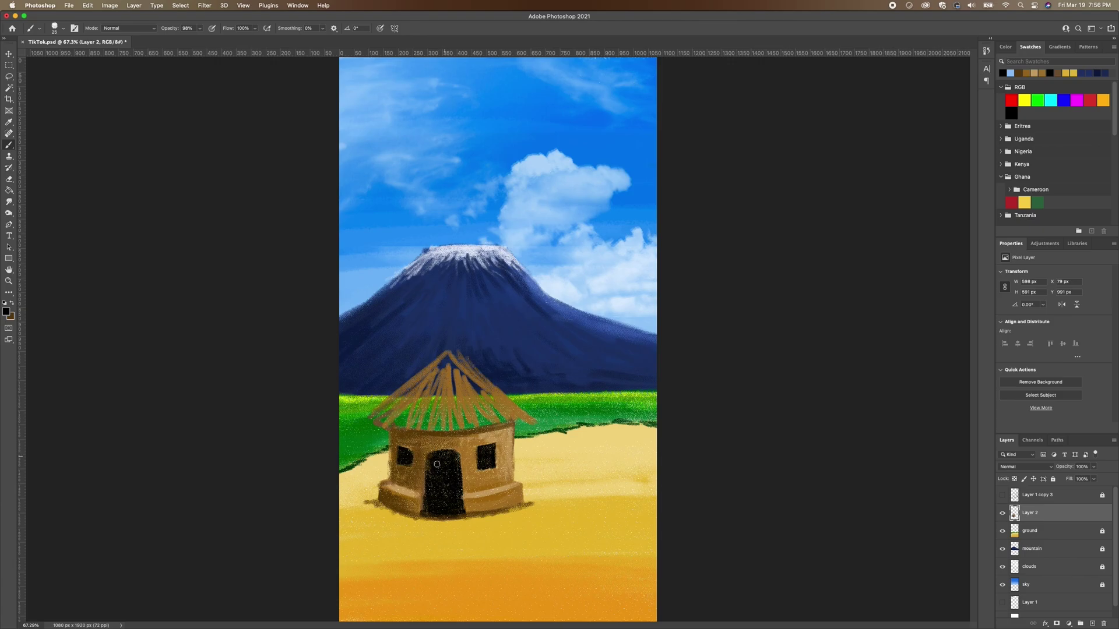
Paint black shadow strokes down the left side of the hut's roof with a 17 px brush.
{"action": "left_click", "coordinate": [63, 29]}
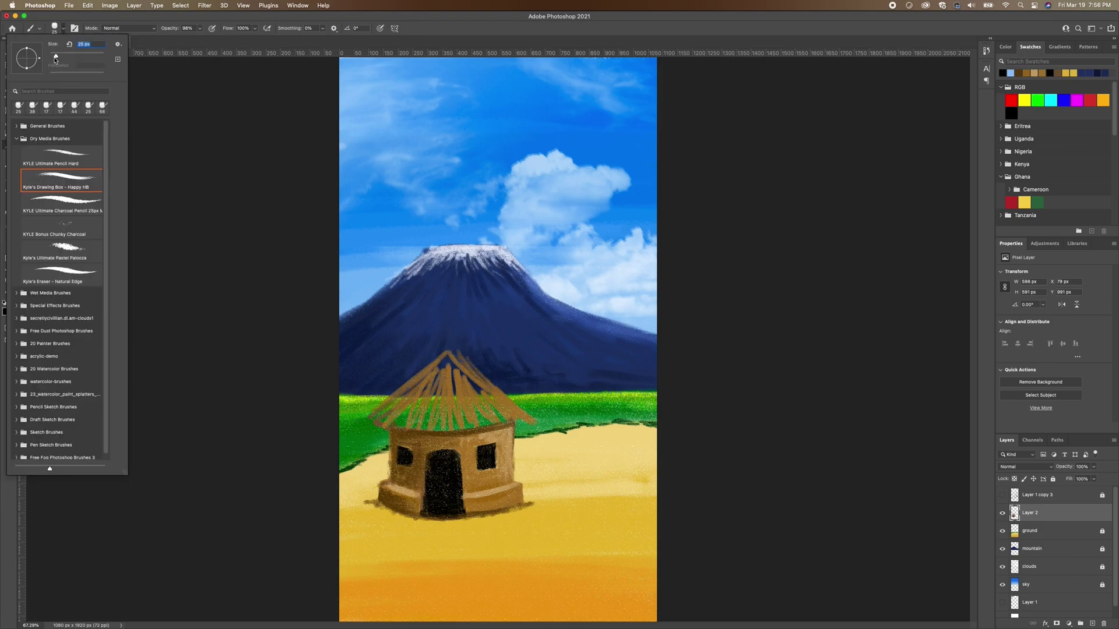
{"action": "left_click", "coordinate": [442, 384]}
{"action": "mouse_move", "coordinate": [437, 371]}
{"action": "left_mouse_down"}
{"action": "mouse_move", "coordinate": [377, 422]}
{"action": "mouse_move", "coordinate": [390, 424]}
{"action": "left_mouse_up"}
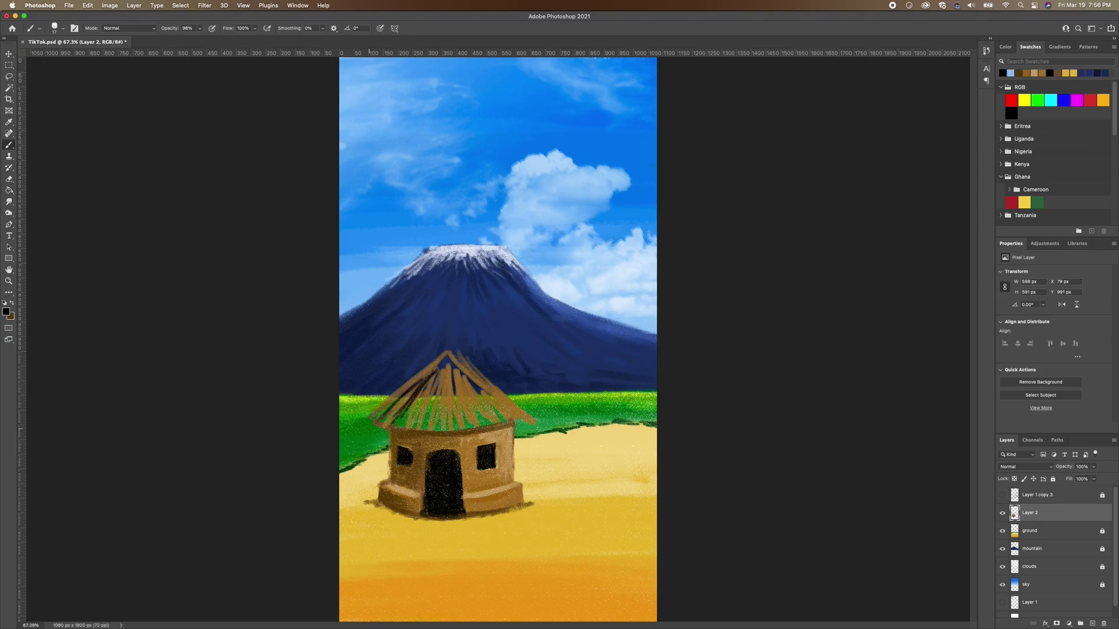
Paint black shadow strands fanning from the peak across the whole thatched roof with a 14 px brush.
{"action": "left_click", "coordinate": [64, 29]}
{"action": "left_click_drag", "start_coordinate": [57, 56], "coordinate": [53, 58]}
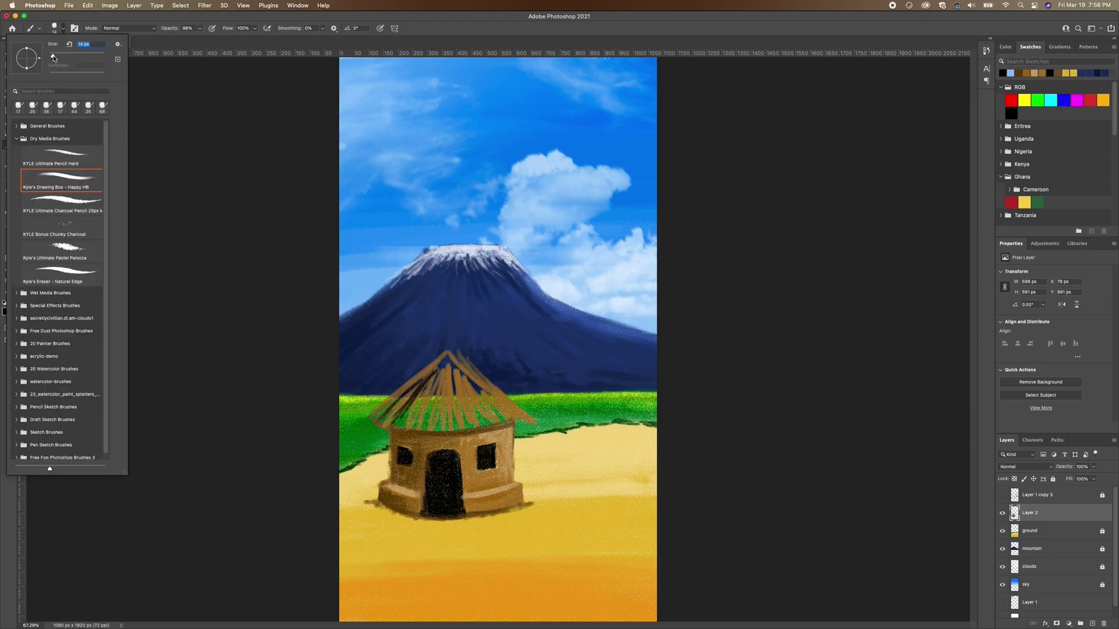
{"action": "left_click", "coordinate": [442, 360]}
{"action": "mouse_move", "coordinate": [439, 368]}
{"action": "left_mouse_down"}
{"action": "mouse_move", "coordinate": [412, 431]}
{"action": "mouse_move", "coordinate": [441, 432]}
{"action": "mouse_move", "coordinate": [453, 397]}
{"action": "mouse_move", "coordinate": [466, 428]}
{"action": "mouse_move", "coordinate": [498, 424]}
{"action": "mouse_move", "coordinate": [505, 404]}
{"action": "mouse_move", "coordinate": [516, 410]}
{"action": "left_mouse_up"}
{"action": "mouse_move", "coordinate": [473, 371]}
{"action": "left_mouse_down"}
{"action": "mouse_move", "coordinate": [530, 421]}
{"action": "mouse_move", "coordinate": [437, 431]}
{"action": "mouse_move", "coordinate": [421, 419]}
{"action": "mouse_move", "coordinate": [414, 432]}
{"action": "left_mouse_up"}
{"action": "mouse_move", "coordinate": [431, 388]}
{"action": "left_mouse_down"}
{"action": "mouse_move", "coordinate": [405, 433]}
{"action": "mouse_move", "coordinate": [383, 425]}
{"action": "left_mouse_up"}
{"action": "mouse_move", "coordinate": [437, 365]}
{"action": "left_mouse_down"}
{"action": "mouse_move", "coordinate": [361, 425]}
{"action": "mouse_move", "coordinate": [369, 414]}
{"action": "left_mouse_up"}
{"action": "left_click_drag", "start_coordinate": [435, 365], "coordinate": [368, 423]}
{"action": "mouse_move", "coordinate": [413, 384]}
{"action": "left_mouse_down"}
{"action": "mouse_move", "coordinate": [367, 421]}
{"action": "mouse_move", "coordinate": [424, 441]}
{"action": "left_mouse_up"}
{"action": "mouse_move", "coordinate": [443, 372]}
{"action": "left_mouse_down"}
{"action": "mouse_move", "coordinate": [428, 428]}
{"action": "mouse_move", "coordinate": [457, 441]}
{"action": "left_mouse_up"}
{"action": "left_click_drag", "start_coordinate": [452, 390], "coordinate": [468, 437]}
Add a new layer beneath the hut layer and sample golden brown from the hut's base for painting.
{"action": "left_click", "coordinate": [1025, 531]}
{"action": "key", "text": "super+shift+alt+n"}
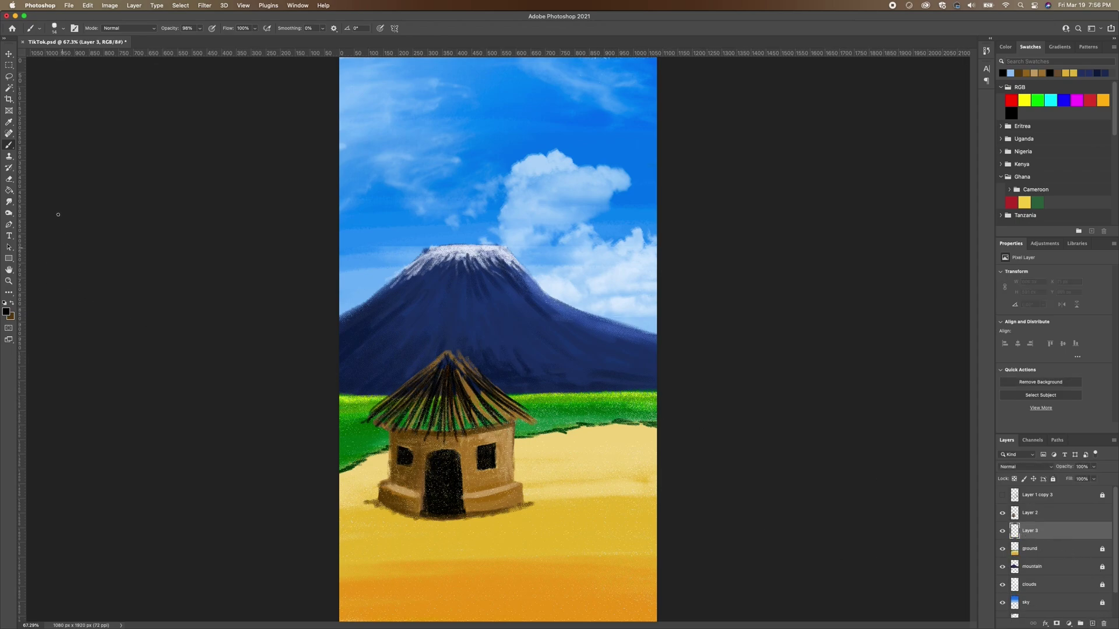
{"action": "left_click", "coordinate": [15, 124]}
{"action": "left_click", "coordinate": [489, 502]}
{"action": "left_click", "coordinate": [9, 145]}
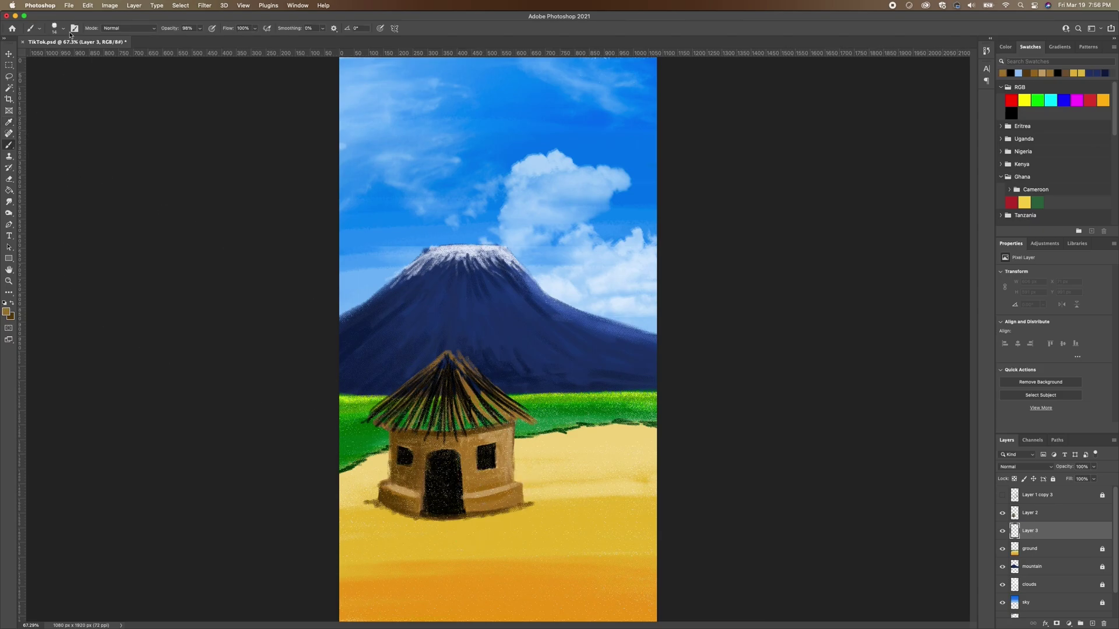
Fill the gaps behind the roof strands with golden brown using a 33 px brush, and merge the fill layer with the hut layer.
{"action": "left_click", "coordinate": [63, 28]}
{"action": "left_click_drag", "start_coordinate": [52, 55], "coordinate": [58, 56]}
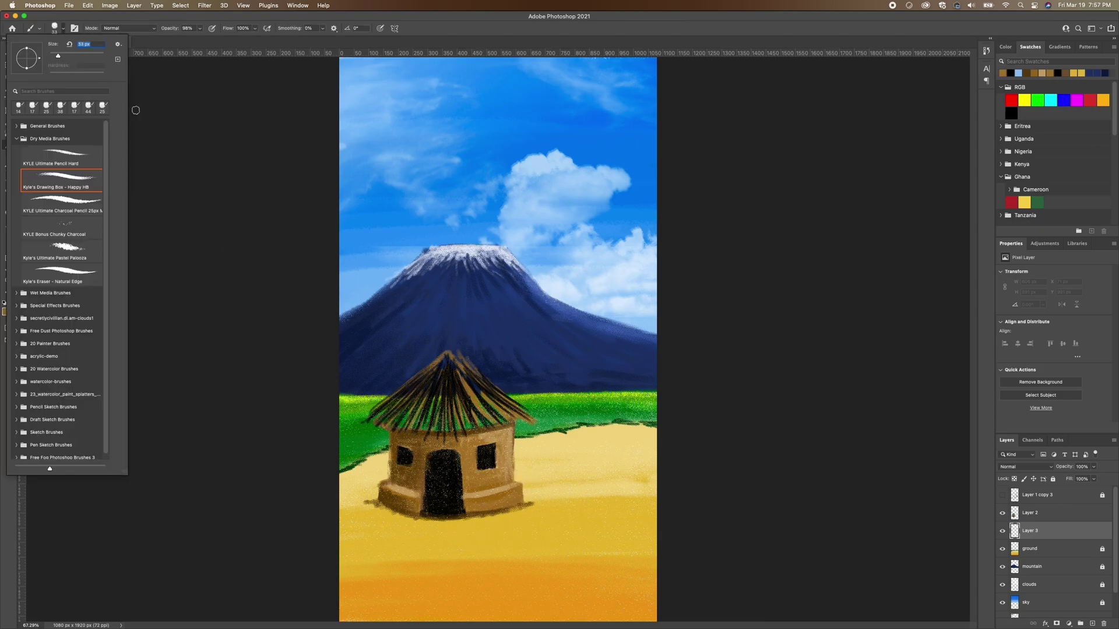
{"action": "left_click", "coordinate": [448, 377]}
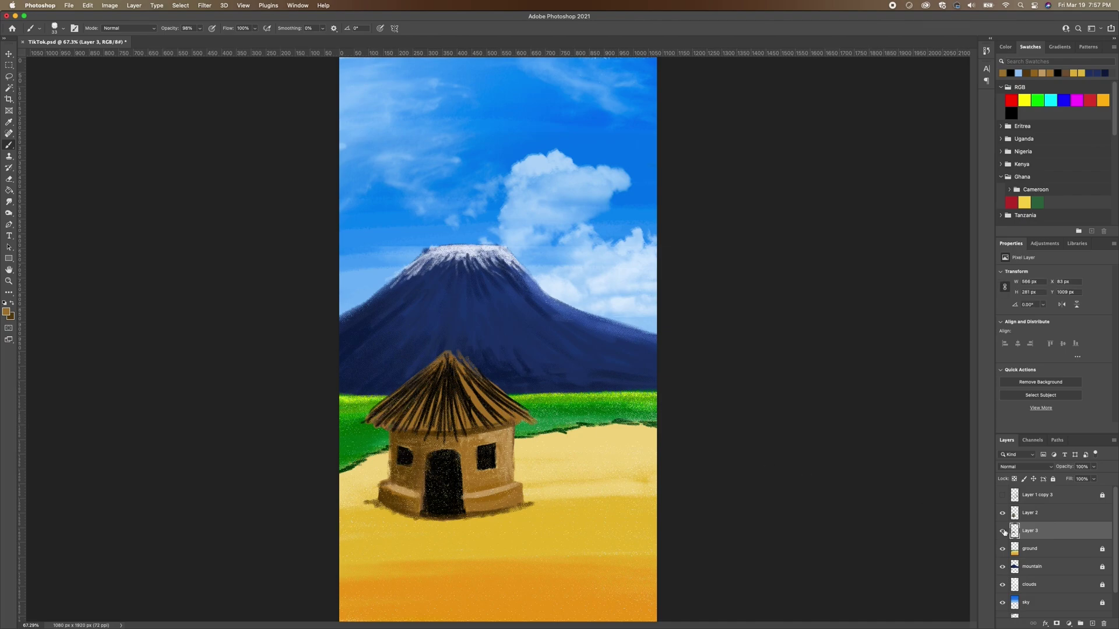
{"action": "left_click", "coordinate": [1037, 516], "text": "shift"}
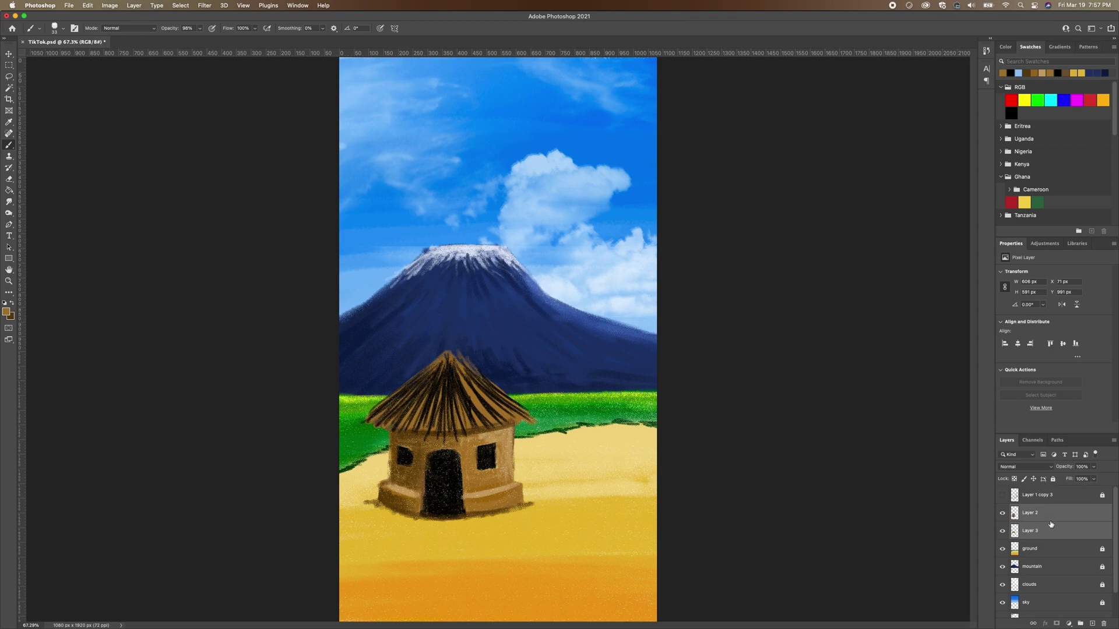
{"action": "key", "text": "super+e"}
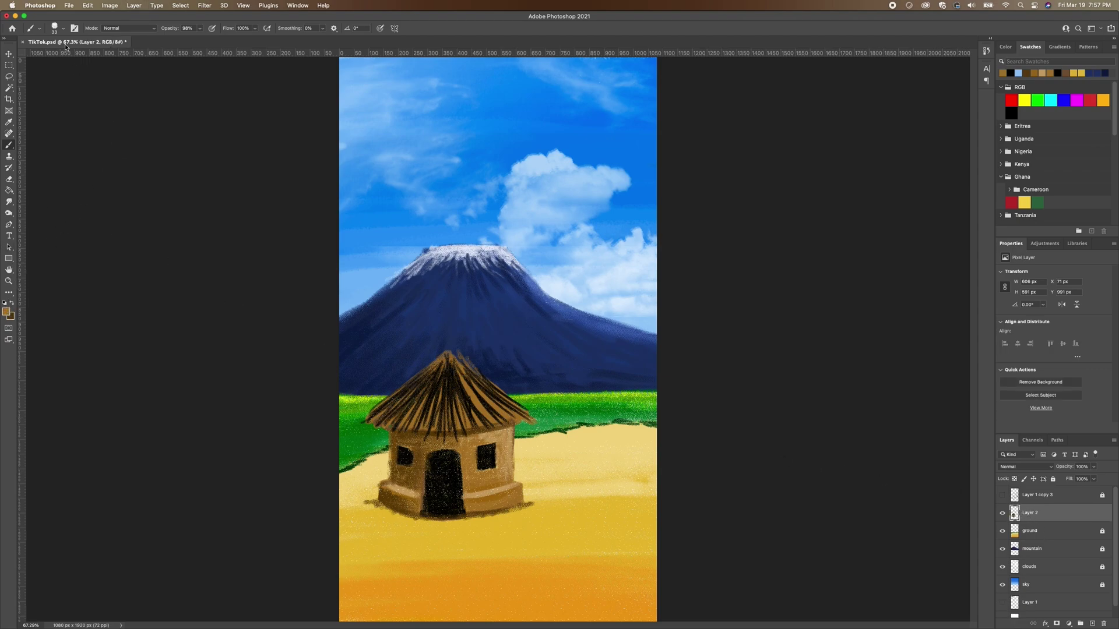
Paint thin golden brown strands over the black roof shadows with a 12 px brush.
{"action": "left_click", "coordinate": [54, 28]}
{"action": "left_click_drag", "start_coordinate": [60, 53], "coordinate": [53, 56]}
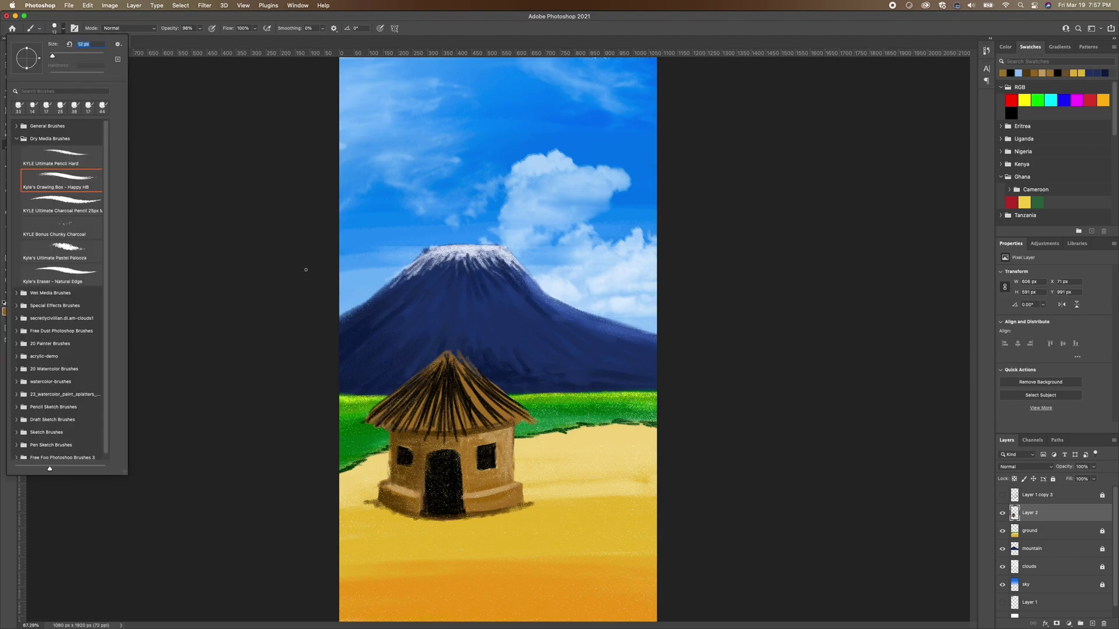
{"action": "left_click", "coordinate": [429, 386]}
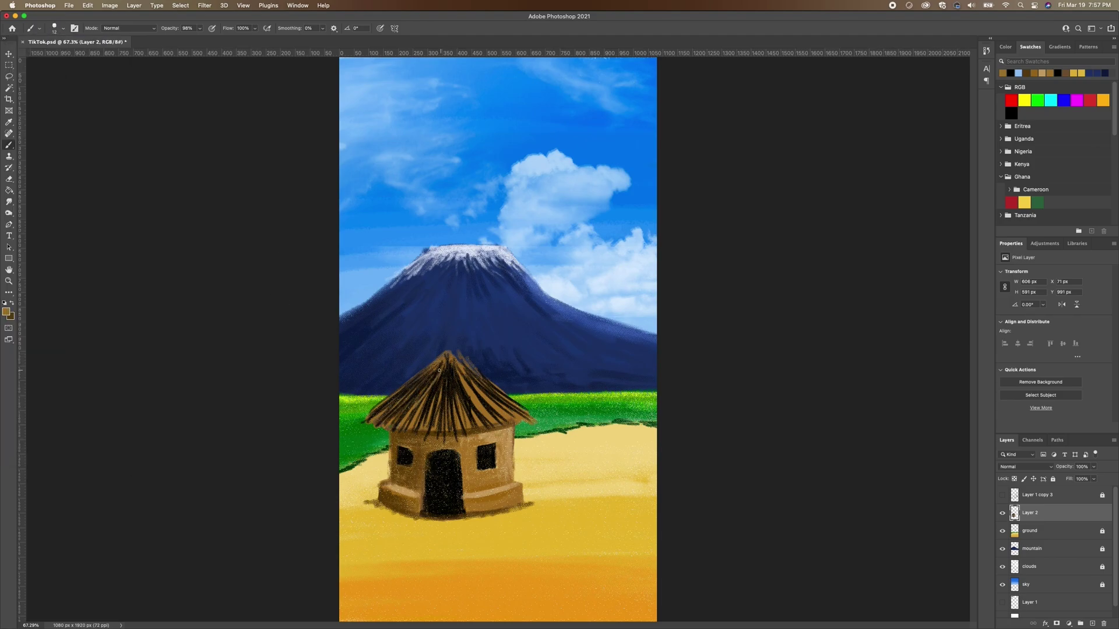
{"action": "mouse_move", "coordinate": [415, 392]}
{"action": "left_mouse_down"}
{"action": "mouse_move", "coordinate": [447, 361]}
{"action": "mouse_move", "coordinate": [458, 406]}
{"action": "left_mouse_up"}
Choose a light tan and paint straw highlights from the peak down the center and right side of the roof.
{"action": "left_click", "coordinate": [7, 313]}
{"action": "left_click", "coordinate": [96, 165]}
{"action": "left_click", "coordinate": [251, 137]}
{"action": "mouse_move", "coordinate": [438, 354]}
{"action": "left_mouse_down"}
{"action": "mouse_move", "coordinate": [443, 411]}
{"action": "mouse_move", "coordinate": [458, 434]}
{"action": "left_mouse_up"}
{"action": "left_click_drag", "start_coordinate": [457, 373], "coordinate": [467, 436]}
{"action": "mouse_move", "coordinate": [459, 373]}
{"action": "left_mouse_down"}
{"action": "mouse_move", "coordinate": [475, 425]}
{"action": "mouse_move", "coordinate": [510, 415]}
{"action": "left_mouse_up"}
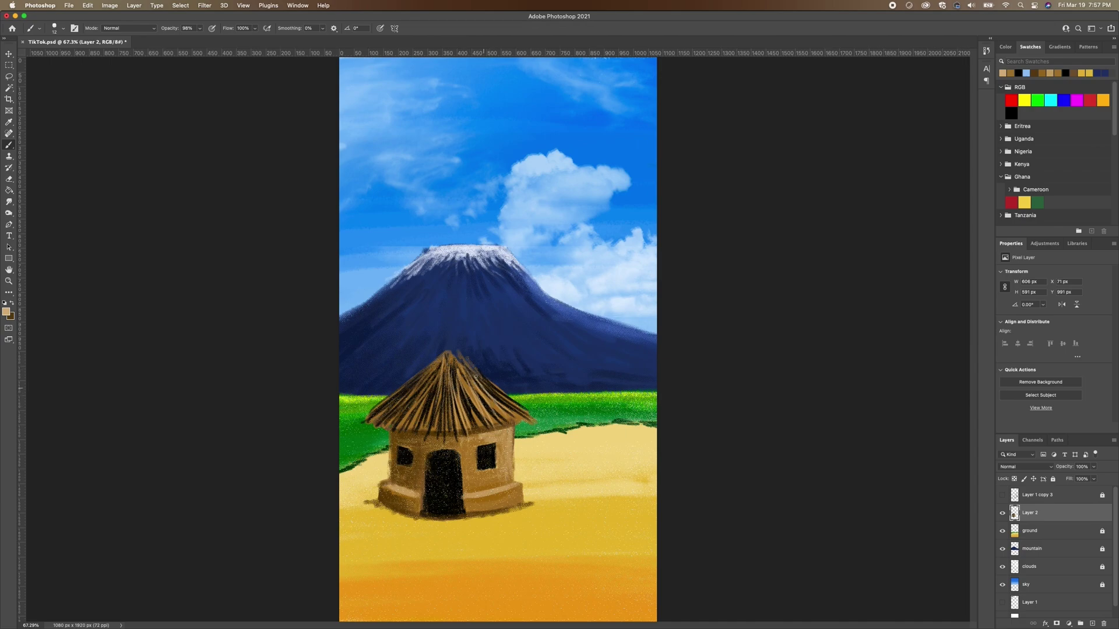
{"action": "mouse_move", "coordinate": [460, 367]}
{"action": "left_mouse_down"}
{"action": "mouse_move", "coordinate": [450, 346]}
{"action": "mouse_move", "coordinate": [529, 418]}
{"action": "left_mouse_up"}
{"action": "mouse_move", "coordinate": [487, 382]}
{"action": "left_mouse_down"}
{"action": "mouse_move", "coordinate": [530, 417]}
{"action": "mouse_move", "coordinate": [518, 417]}
{"action": "left_mouse_up"}
{"action": "mouse_move", "coordinate": [484, 387]}
{"action": "left_mouse_down"}
{"action": "mouse_move", "coordinate": [509, 425]}
{"action": "mouse_move", "coordinate": [480, 429]}
{"action": "left_mouse_up"}
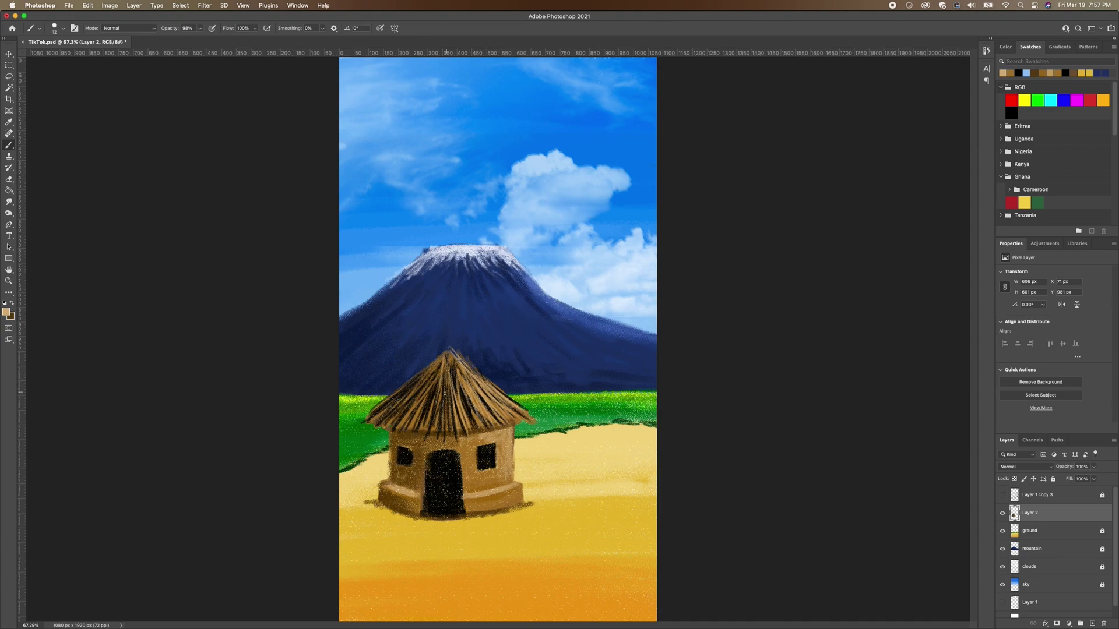
Paint light tan straw strands down the left side and center of the roof, extending slightly past its left edge.
{"action": "left_click_drag", "start_coordinate": [447, 377], "coordinate": [444, 419]}
{"action": "mouse_move", "coordinate": [442, 372]}
{"action": "left_mouse_down"}
{"action": "mouse_move", "coordinate": [434, 405]}
{"action": "mouse_move", "coordinate": [393, 422]}
{"action": "left_mouse_up"}
{"action": "mouse_move", "coordinate": [443, 364]}
{"action": "left_mouse_down"}
{"action": "mouse_move", "coordinate": [387, 415]}
{"action": "mouse_move", "coordinate": [399, 396]}
{"action": "left_mouse_up"}
{"action": "left_click_drag", "start_coordinate": [430, 372], "coordinate": [362, 421]}
{"action": "mouse_move", "coordinate": [410, 386]}
{"action": "left_mouse_down"}
{"action": "mouse_move", "coordinate": [382, 421]}
{"action": "mouse_move", "coordinate": [399, 429]}
{"action": "left_mouse_up"}
{"action": "mouse_move", "coordinate": [433, 378]}
{"action": "left_mouse_down"}
{"action": "mouse_move", "coordinate": [410, 434]}
{"action": "mouse_move", "coordinate": [423, 434]}
{"action": "left_mouse_up"}
{"action": "left_click_drag", "start_coordinate": [442, 390], "coordinate": [444, 443]}
{"action": "left_click_drag", "start_coordinate": [454, 390], "coordinate": [446, 426]}
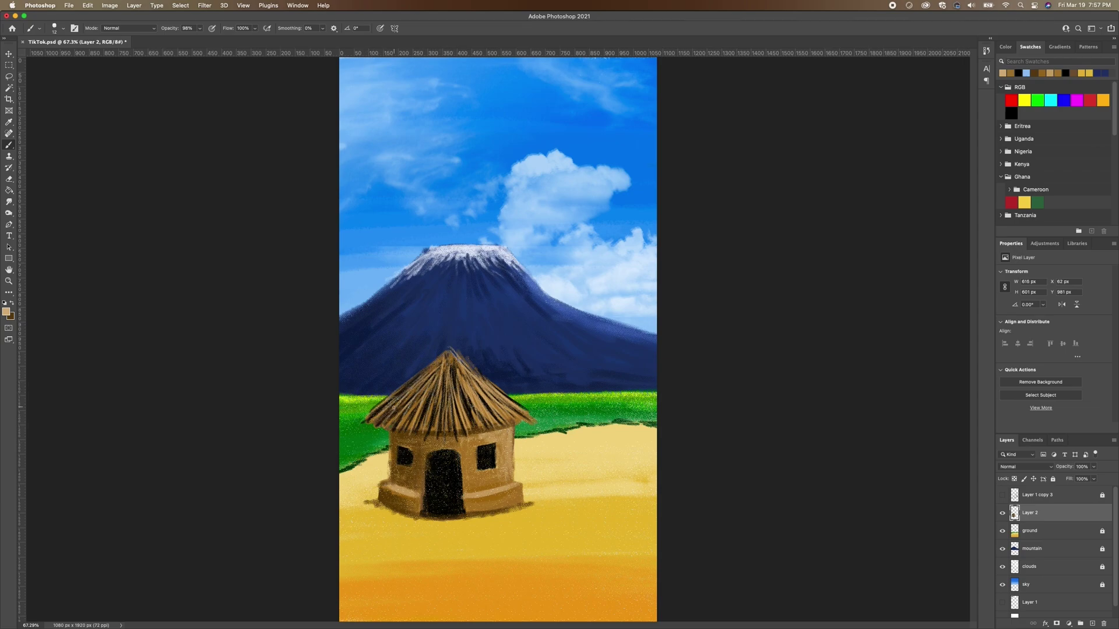
Swap to dark brown and paint shadow strands between the light straw across both sides of the roof.
{"action": "left_click", "coordinate": [13, 304]}
{"action": "left_click_drag", "start_coordinate": [430, 371], "coordinate": [376, 420]}
{"action": "mouse_move", "coordinate": [440, 363]}
{"action": "left_mouse_down"}
{"action": "mouse_move", "coordinate": [400, 426]}
{"action": "mouse_move", "coordinate": [438, 396]}
{"action": "mouse_move", "coordinate": [441, 410]}
{"action": "left_mouse_up"}
{"action": "mouse_move", "coordinate": [449, 371]}
{"action": "left_mouse_down"}
{"action": "mouse_move", "coordinate": [419, 411]}
{"action": "mouse_move", "coordinate": [393, 420]}
{"action": "mouse_move", "coordinate": [373, 412]}
{"action": "left_mouse_up"}
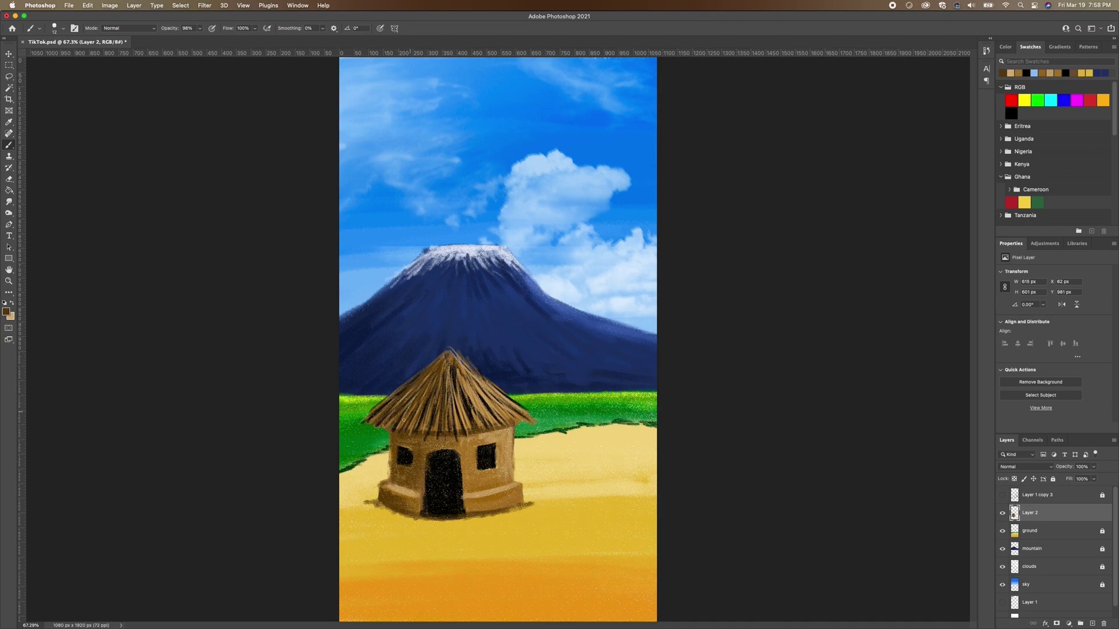
{"action": "mouse_move", "coordinate": [448, 368]}
{"action": "left_mouse_down"}
{"action": "mouse_move", "coordinate": [450, 417]}
{"action": "mouse_move", "coordinate": [461, 428]}
{"action": "mouse_move", "coordinate": [465, 408]}
{"action": "mouse_move", "coordinate": [491, 424]}
{"action": "left_mouse_up"}
{"action": "left_click_drag", "start_coordinate": [472, 372], "coordinate": [508, 432]}
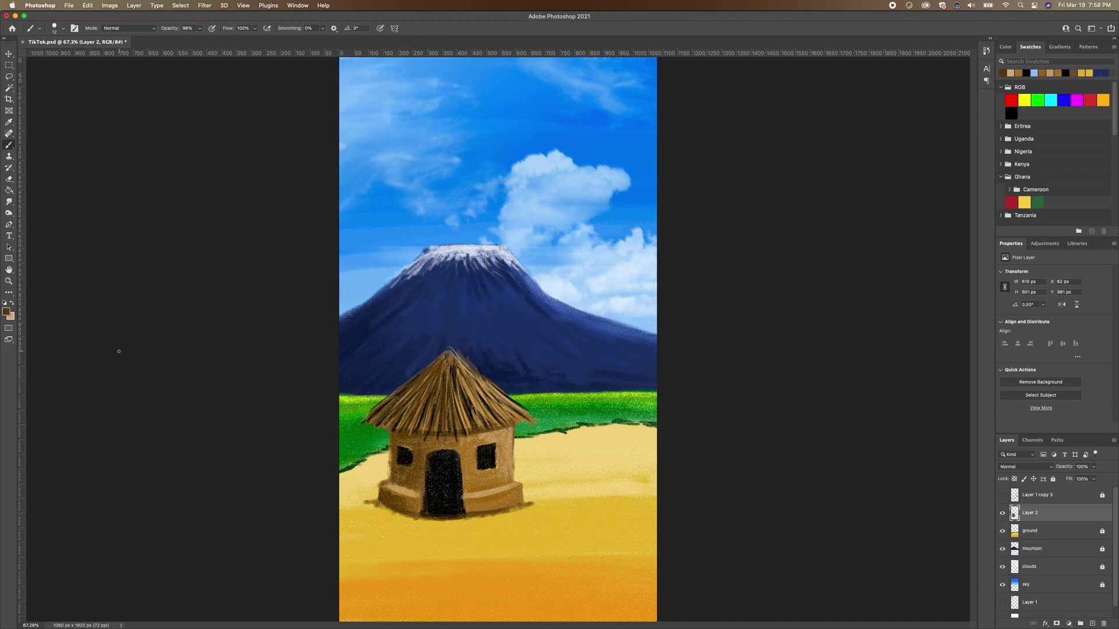
Choose a pale cream color and paint highlight strands from the roof's peak down to its right edge.
{"action": "key", "text": "i"}
{"action": "left_click", "coordinate": [12, 310]}
{"action": "left_click", "coordinate": [69, 153]}
{"action": "left_click", "coordinate": [246, 141]}
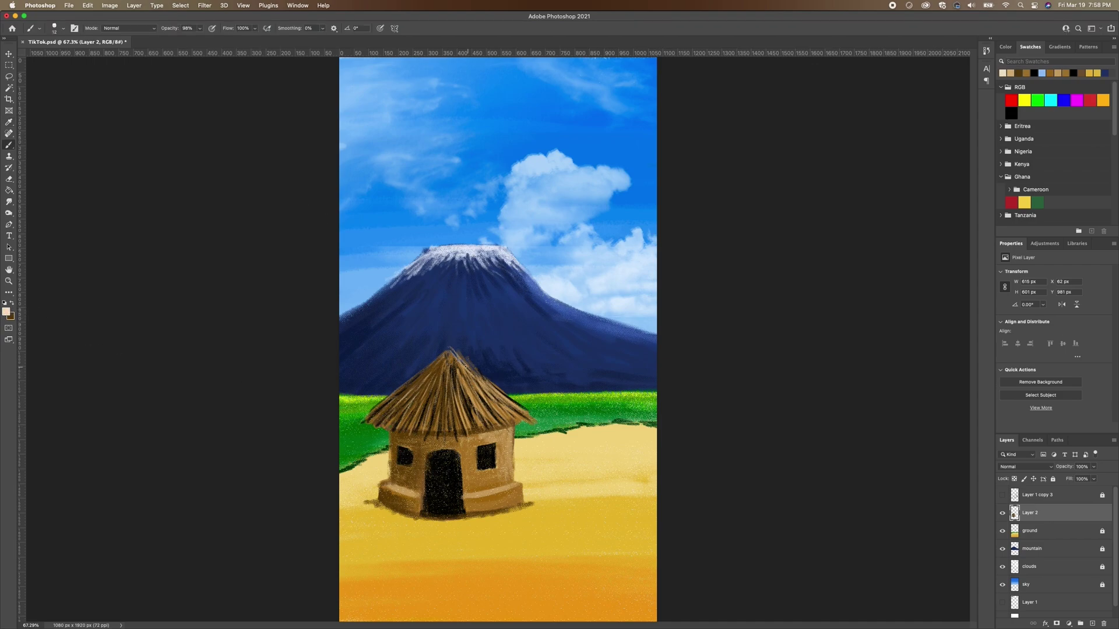
{"action": "mouse_move", "coordinate": [450, 356]}
{"action": "left_mouse_down"}
{"action": "mouse_move", "coordinate": [522, 413]}
{"action": "mouse_move", "coordinate": [460, 364]}
{"action": "mouse_move", "coordinate": [485, 417]}
{"action": "mouse_move", "coordinate": [452, 351]}
{"action": "mouse_move", "coordinate": [466, 408]}
{"action": "mouse_move", "coordinate": [502, 436]}
{"action": "mouse_move", "coordinate": [510, 416]}
{"action": "mouse_move", "coordinate": [538, 429]}
{"action": "left_mouse_up"}
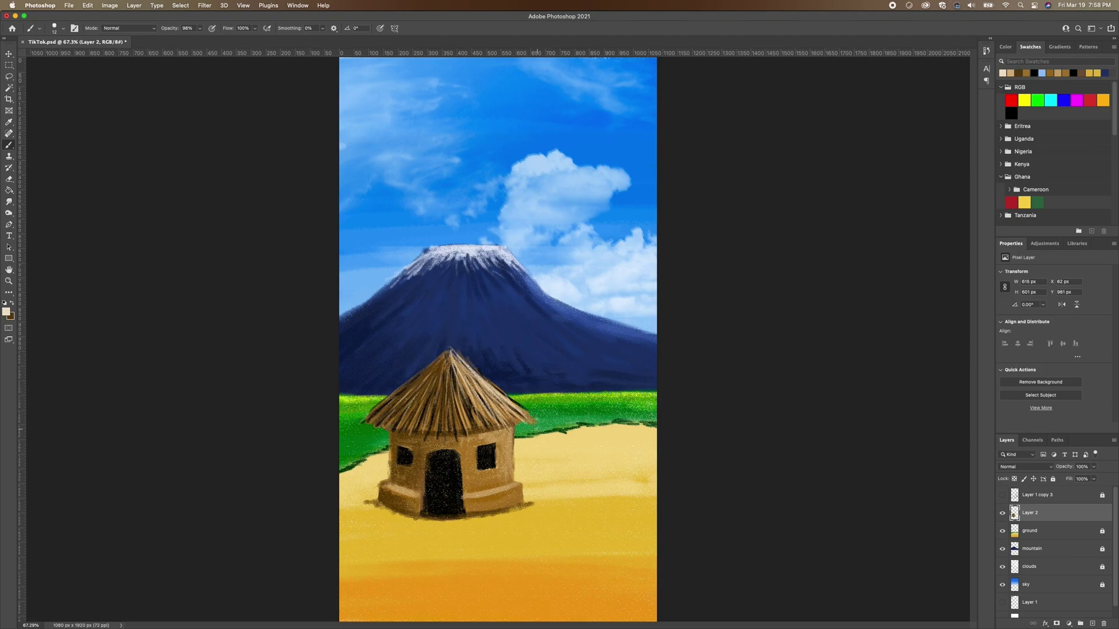
Set the brush size to 4 px.
{"action": "left_click", "coordinate": [63, 28]}
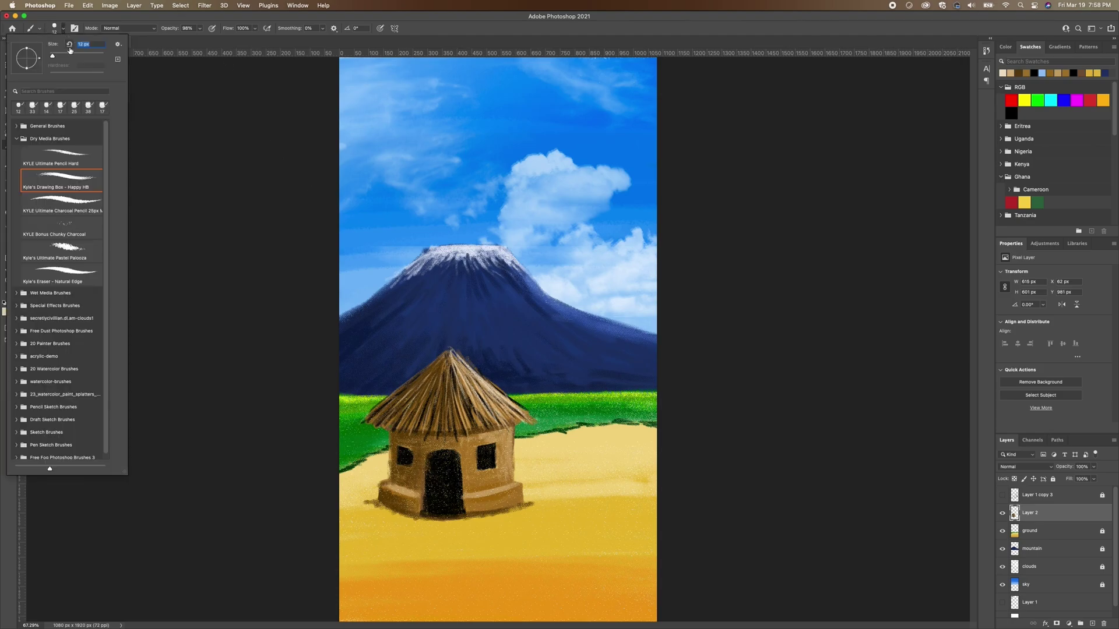
{"action": "left_click", "coordinate": [82, 43]}
{"action": "type", "text": "4"}
{"action": "key", "text": "Return"}
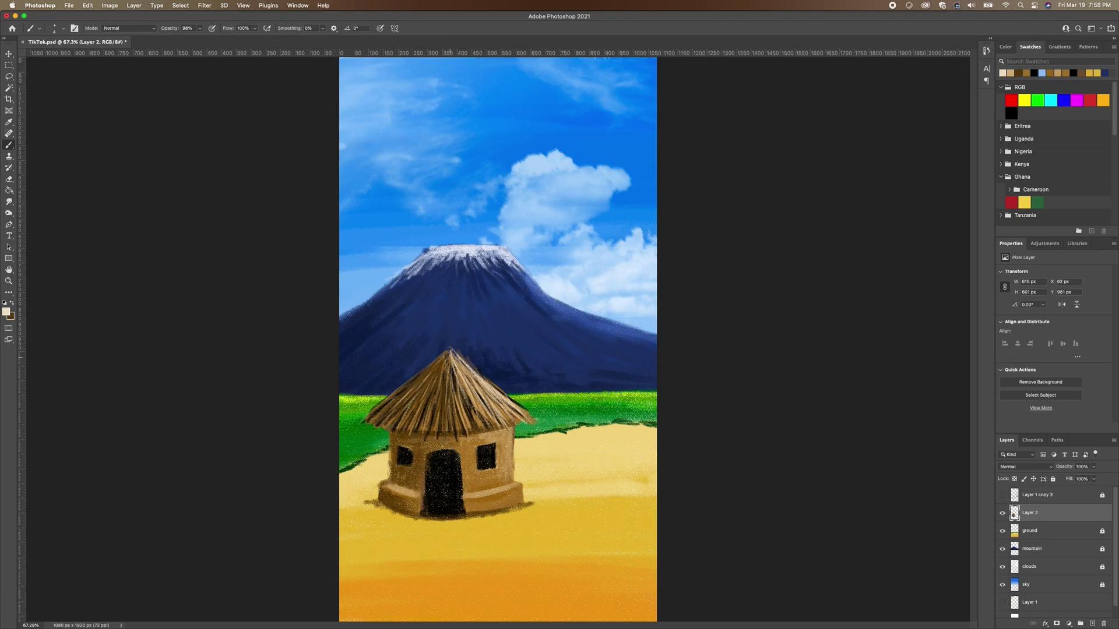
Paint fine pale cream highlight strands down the thatched roof with an 8 px brush.
{"action": "left_click", "coordinate": [58, 28]}
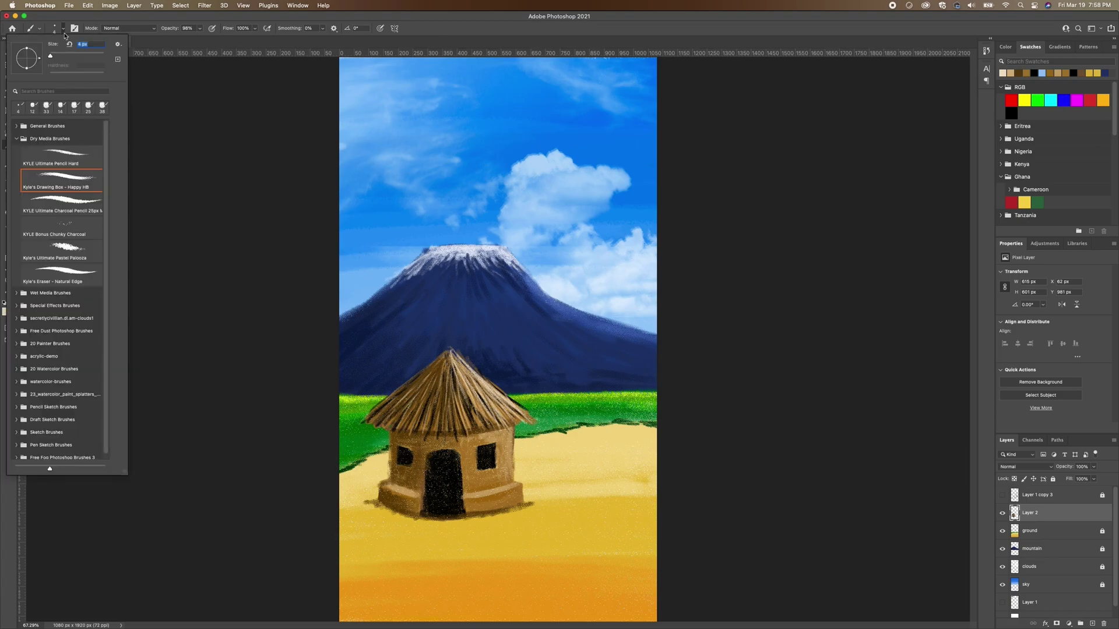
{"action": "type", "text": "8"}
{"action": "key", "text": "Return"}
{"action": "mouse_move", "coordinate": [446, 356]}
{"action": "left_mouse_down"}
{"action": "mouse_move", "coordinate": [434, 405]}
{"action": "mouse_move", "coordinate": [416, 415]}
{"action": "mouse_move", "coordinate": [408, 399]}
{"action": "mouse_move", "coordinate": [412, 391]}
{"action": "mouse_move", "coordinate": [470, 423]}
{"action": "left_mouse_up"}
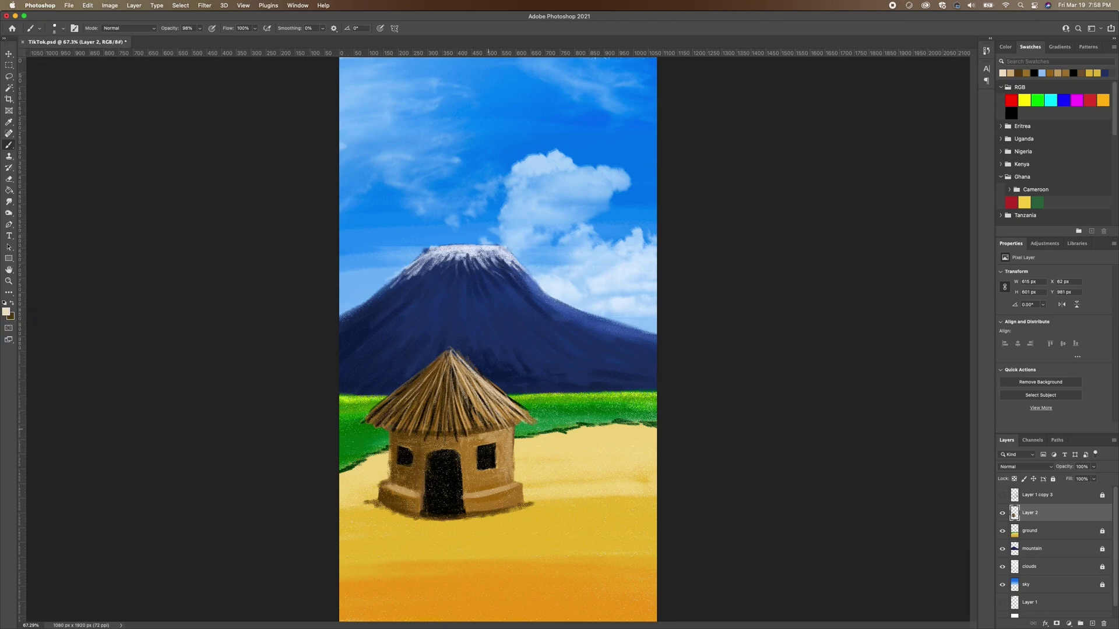
Paint pale cream highlights under the right window and along the upper edge of the hut's base, and save the document.
{"action": "left_click_drag", "start_coordinate": [496, 471], "coordinate": [478, 471]}
{"action": "left_click_drag", "start_coordinate": [501, 495], "coordinate": [480, 497]}
{"action": "left_click_drag", "start_coordinate": [387, 494], "coordinate": [408, 494]}
{"action": "key", "text": "super+s"}
Rename the hut's layer as hut and lock it completely.
{"action": "double_click", "coordinate": [1032, 512]}
{"action": "type", "text": "hut"}
{"action": "key", "text": "Return"}
{"action": "left_click", "coordinate": [1053, 480]}
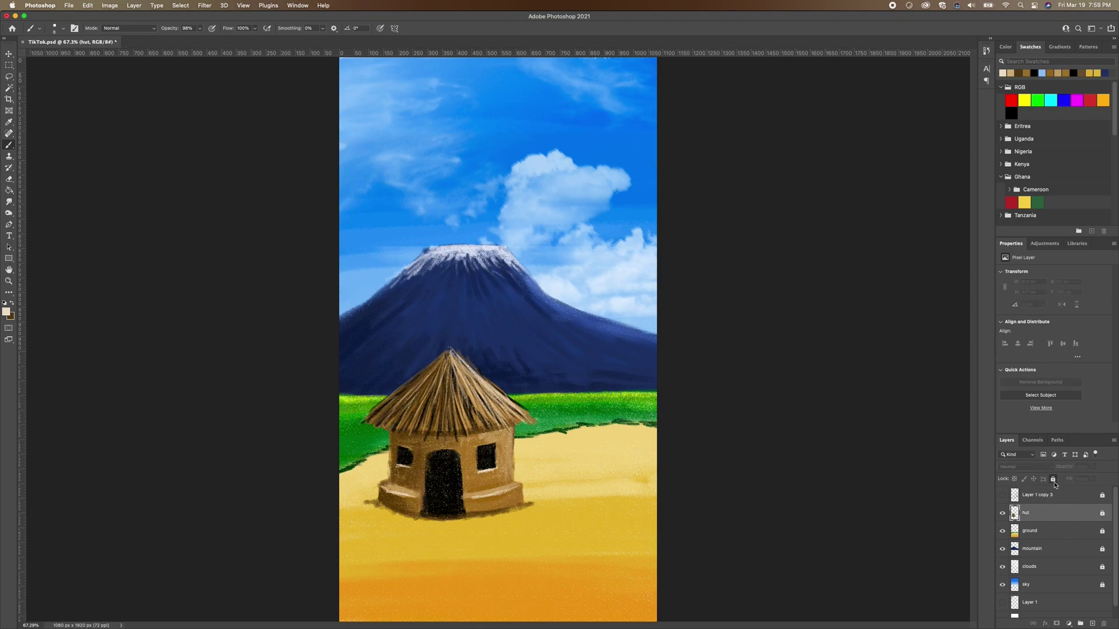
Show the line sketch layer, Layer 1 copy 3, and add a new layer directly above the hut layer.
{"action": "left_click", "coordinate": [1003, 495]}
{"action": "left_click", "coordinate": [1046, 497]}
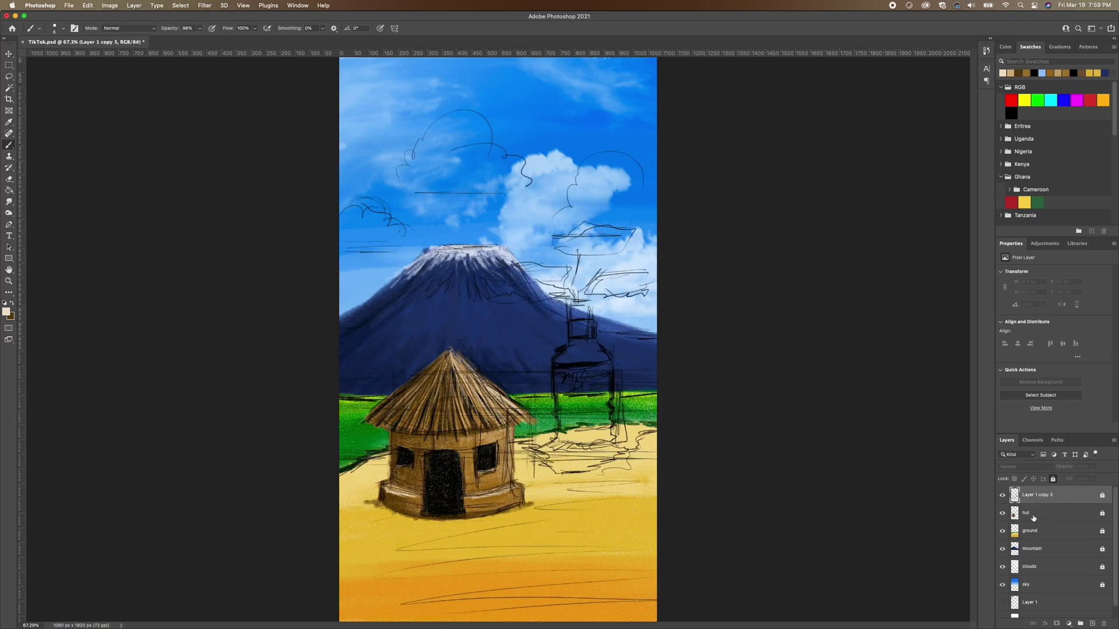
{"action": "left_click", "coordinate": [1037, 515]}
{"action": "left_click", "coordinate": [1092, 622]}
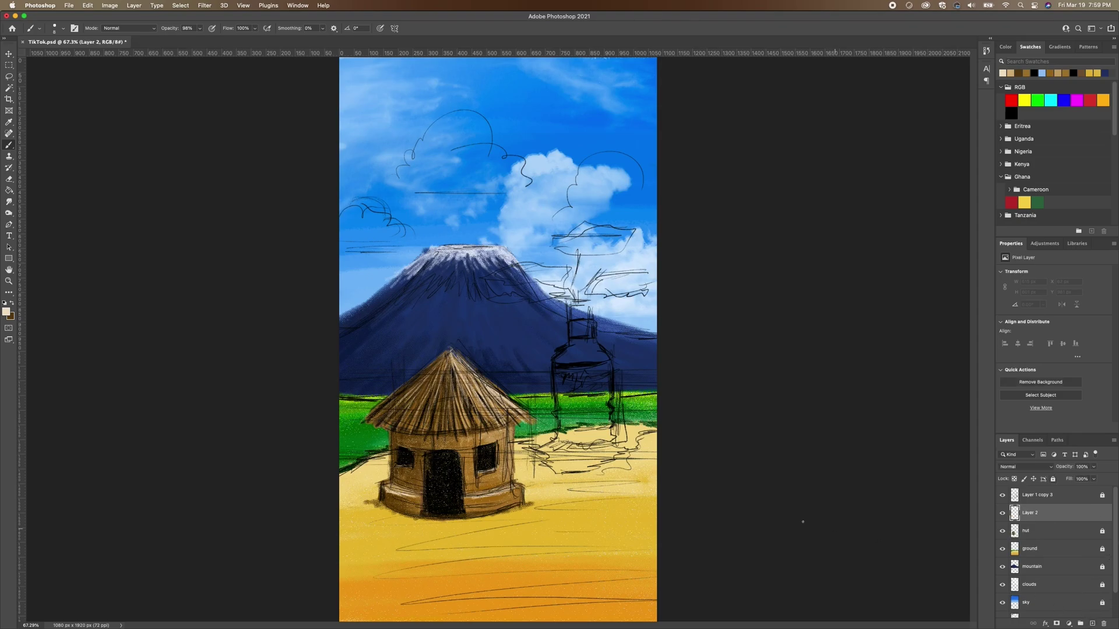
Set the foreground color to medium green #27bd27, starting from the pure green swatch, and activate the Brush tool.
{"action": "left_click", "coordinate": [9, 122]}
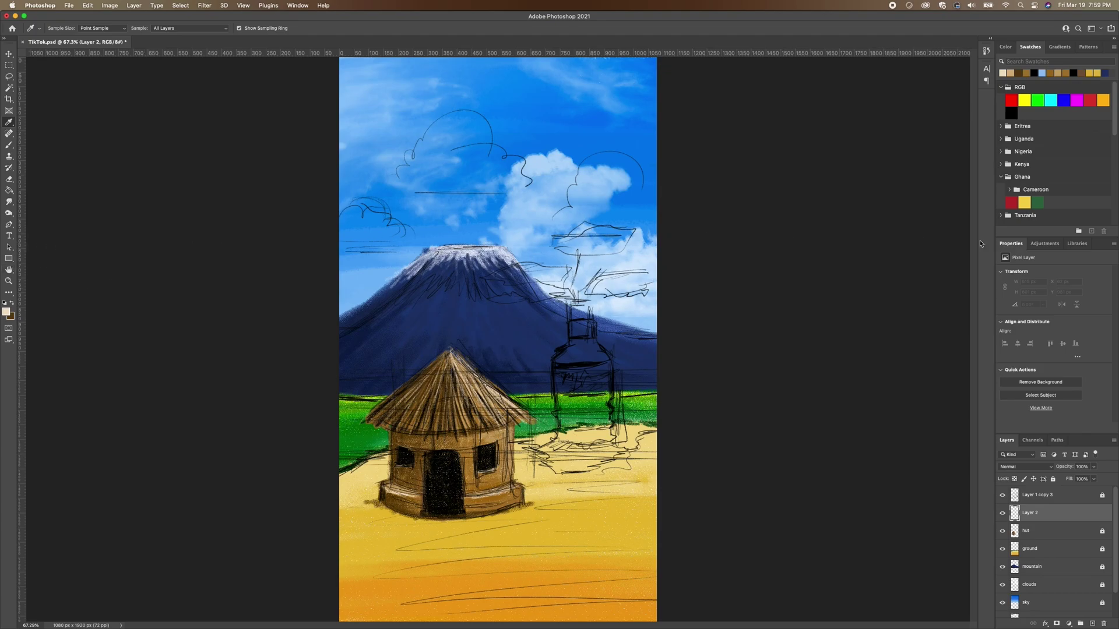
{"action": "left_click", "coordinate": [1038, 99]}
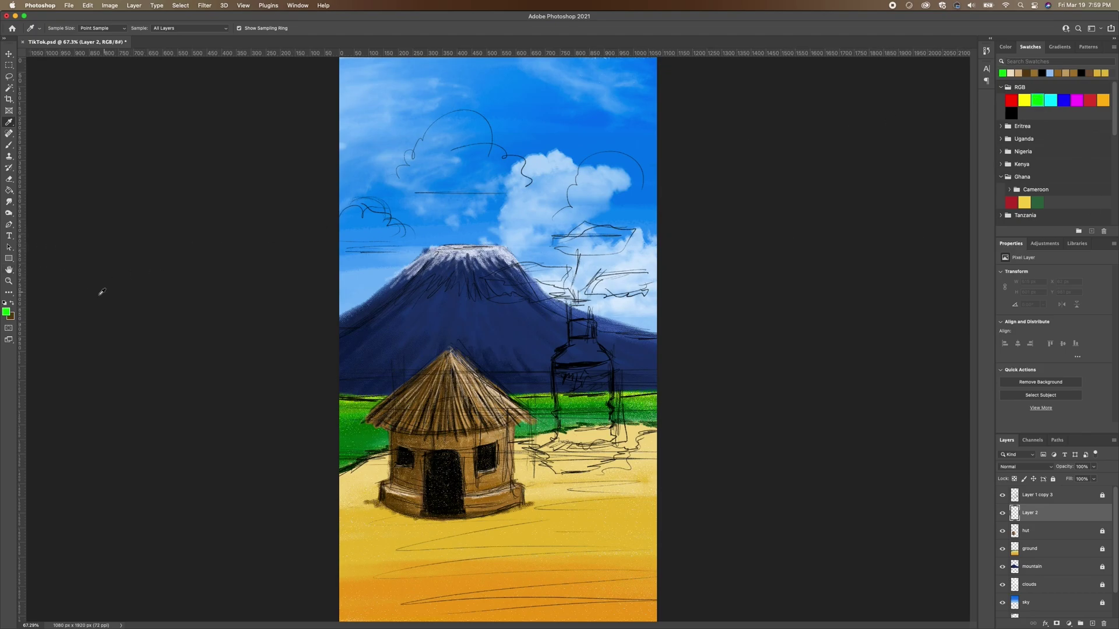
{"action": "left_click", "coordinate": [5, 312]}
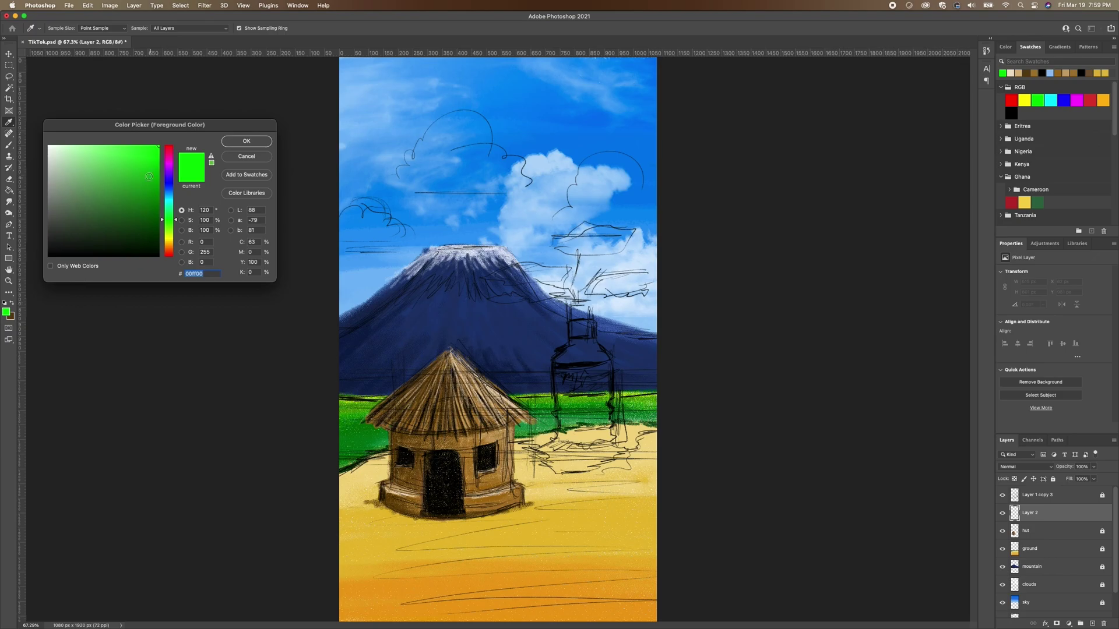
{"action": "left_click", "coordinate": [134, 165]}
{"action": "left_click", "coordinate": [139, 180]}
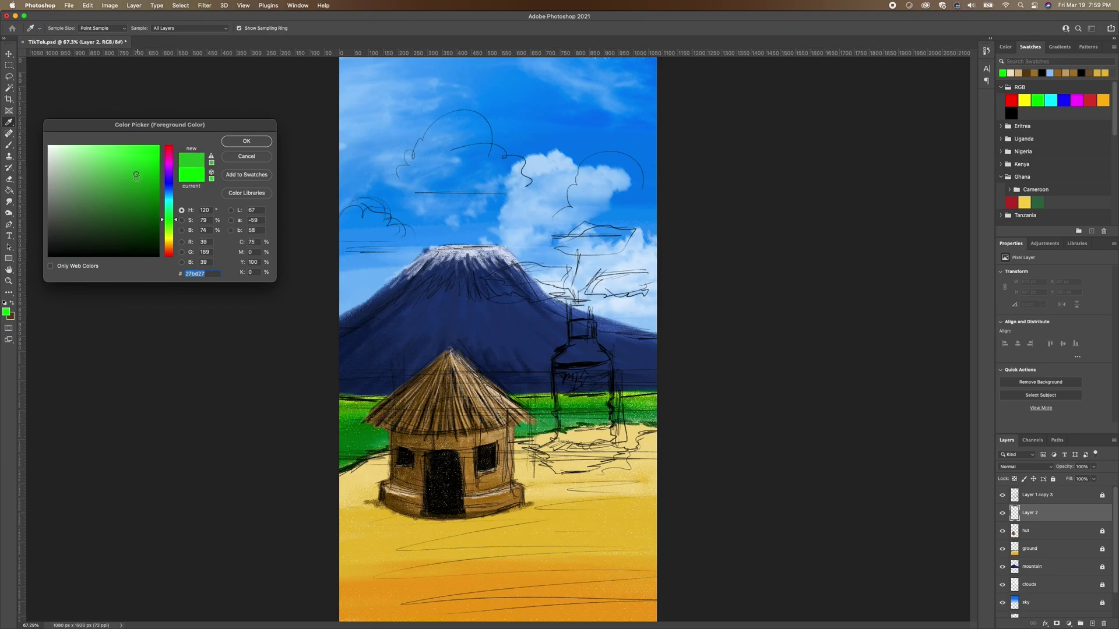
{"action": "left_click", "coordinate": [248, 144]}
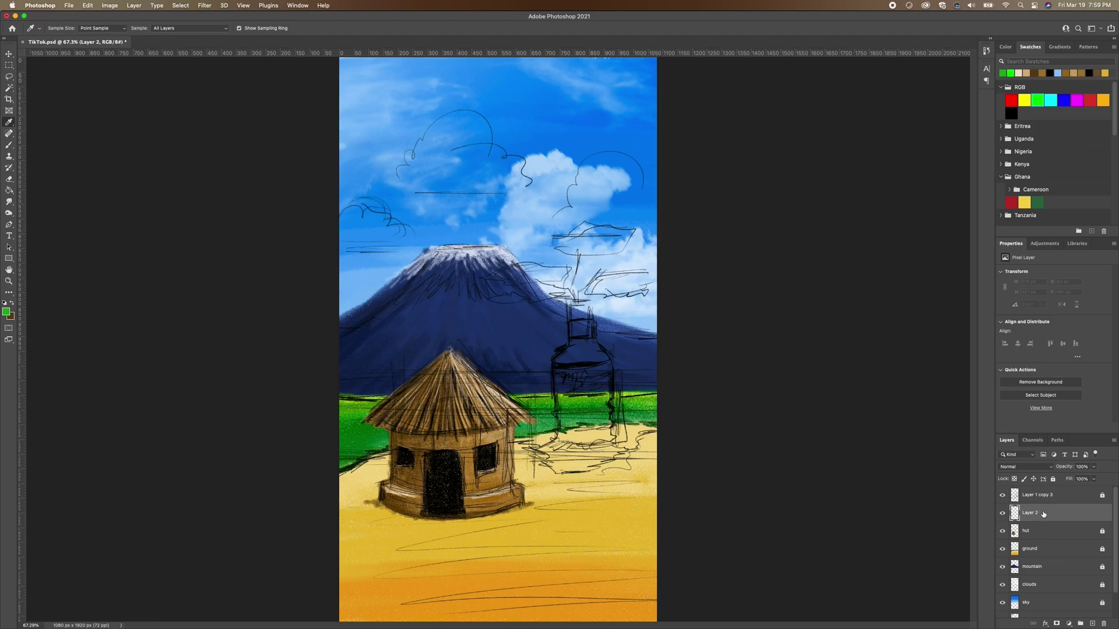
{"action": "left_click", "coordinate": [10, 146]}
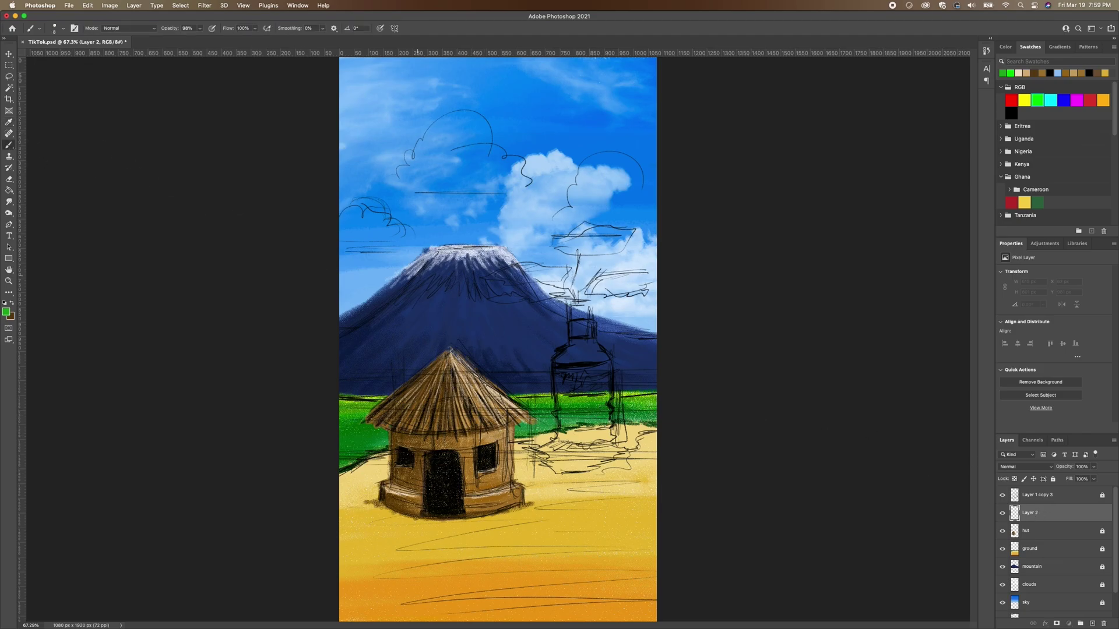
Outline the bottle's neck, shoulders, straight sides and rippled base in green over the sketch right of the hut.
{"action": "left_click", "coordinate": [553, 366]}
{"action": "left_click_drag", "start_coordinate": [573, 336], "coordinate": [589, 336]}
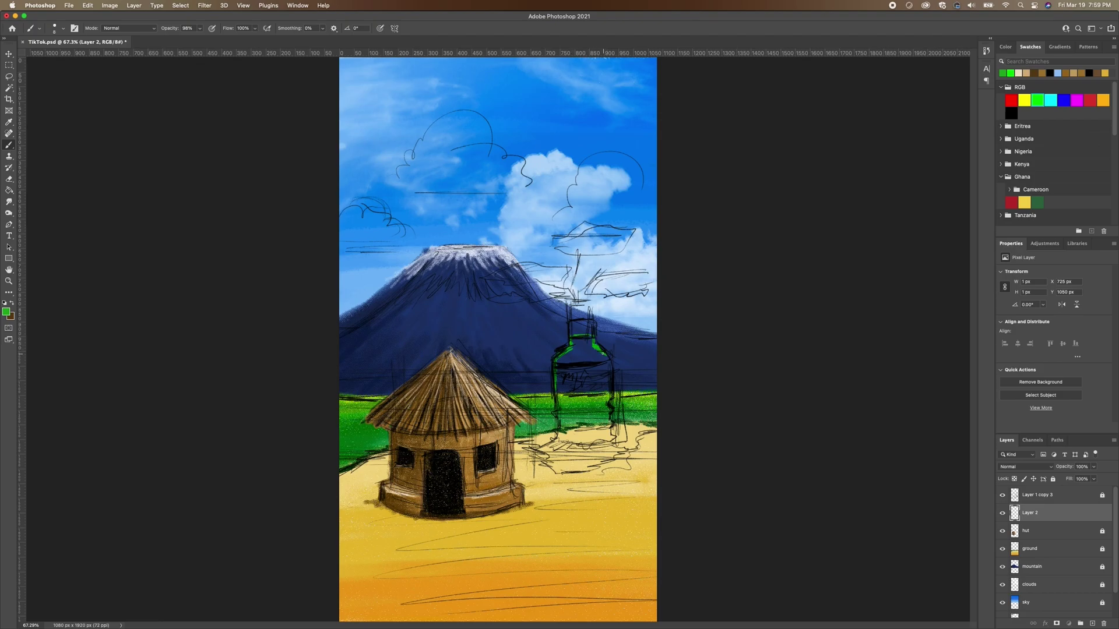
{"action": "left_click_drag", "start_coordinate": [604, 356], "coordinate": [603, 364]}
{"action": "left_click_drag", "start_coordinate": [610, 370], "coordinate": [611, 387]}
{"action": "left_click_drag", "start_coordinate": [558, 456], "coordinate": [615, 454]}
Hide the sketch layer Layer 1 copy 3, outline the bottle's cap and start shading its shoulders in green.
{"action": "left_click", "coordinate": [1002, 496]}
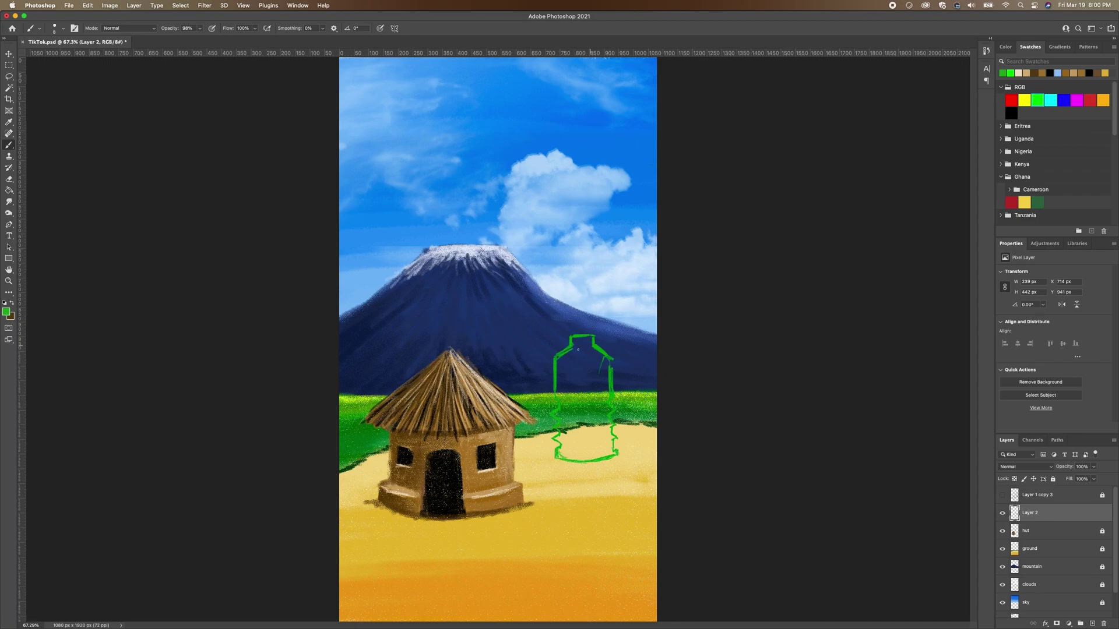
{"action": "left_click_drag", "start_coordinate": [565, 334], "coordinate": [568, 320]}
{"action": "left_click_drag", "start_coordinate": [564, 362], "coordinate": [610, 361]}
{"action": "mouse_move", "coordinate": [580, 348]}
{"action": "left_mouse_down"}
{"action": "mouse_move", "coordinate": [568, 352]}
{"action": "mouse_move", "coordinate": [585, 357]}
{"action": "left_mouse_up"}
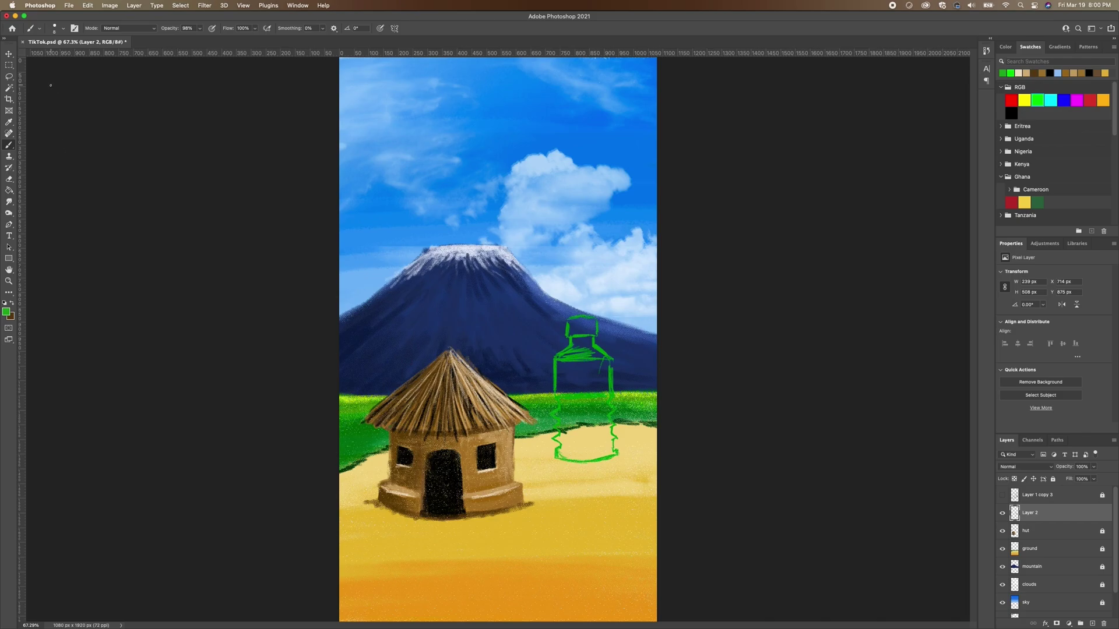
Enlarge the brush to 15 px, fill the bottle's shoulders and start filling its lower body in green.
{"action": "left_click", "coordinate": [63, 30]}
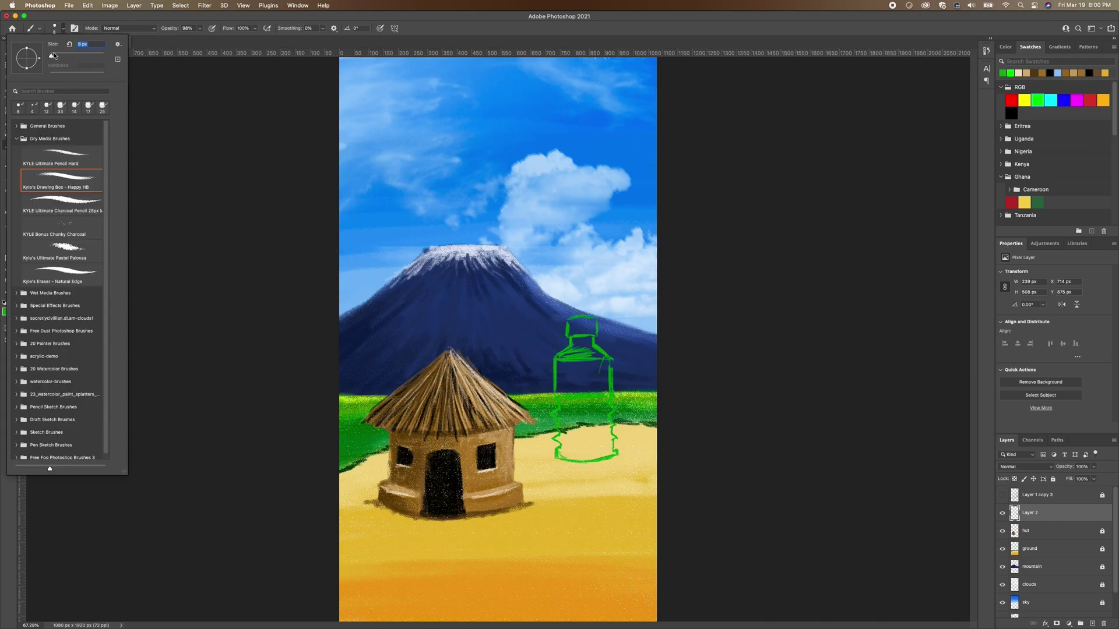
{"action": "mouse_move", "coordinate": [577, 343]}
{"action": "left_mouse_down"}
{"action": "mouse_move", "coordinate": [602, 358]}
{"action": "mouse_move", "coordinate": [569, 357]}
{"action": "mouse_move", "coordinate": [584, 347]}
{"action": "mouse_move", "coordinate": [564, 348]}
{"action": "mouse_move", "coordinate": [594, 343]}
{"action": "mouse_move", "coordinate": [568, 352]}
{"action": "left_mouse_up"}
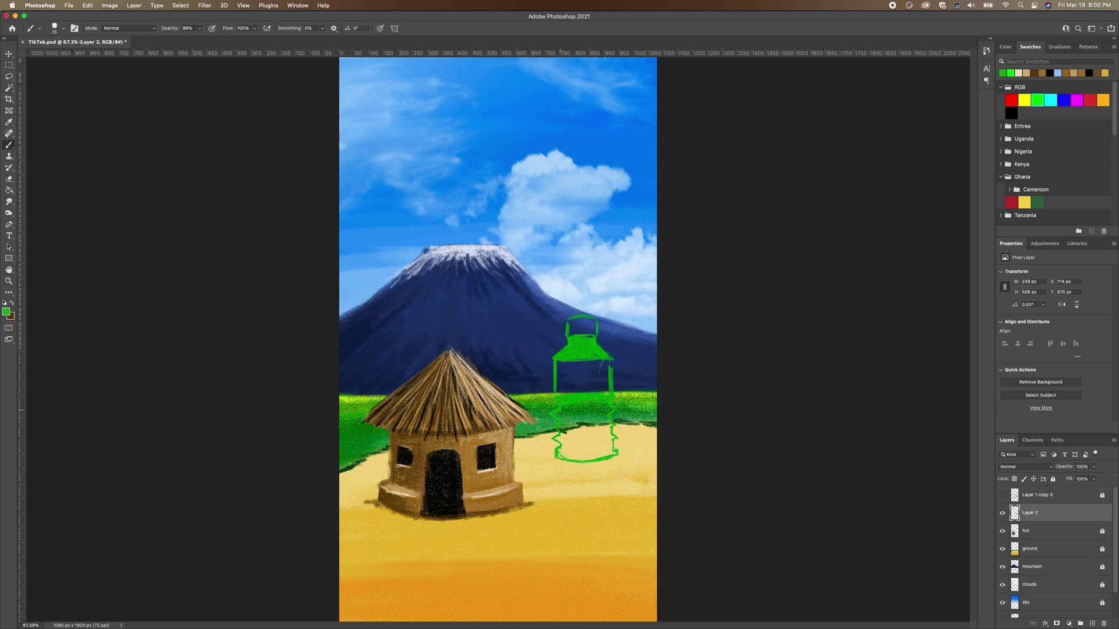
{"action": "left_click_drag", "start_coordinate": [558, 412], "coordinate": [579, 404]}
{"action": "mouse_move", "coordinate": [608, 455]}
{"action": "left_mouse_down"}
{"action": "mouse_move", "coordinate": [565, 457]}
{"action": "mouse_move", "coordinate": [609, 438]}
{"action": "mouse_move", "coordinate": [559, 457]}
{"action": "mouse_move", "coordinate": [613, 455]}
{"action": "mouse_move", "coordinate": [613, 442]}
{"action": "left_mouse_up"}
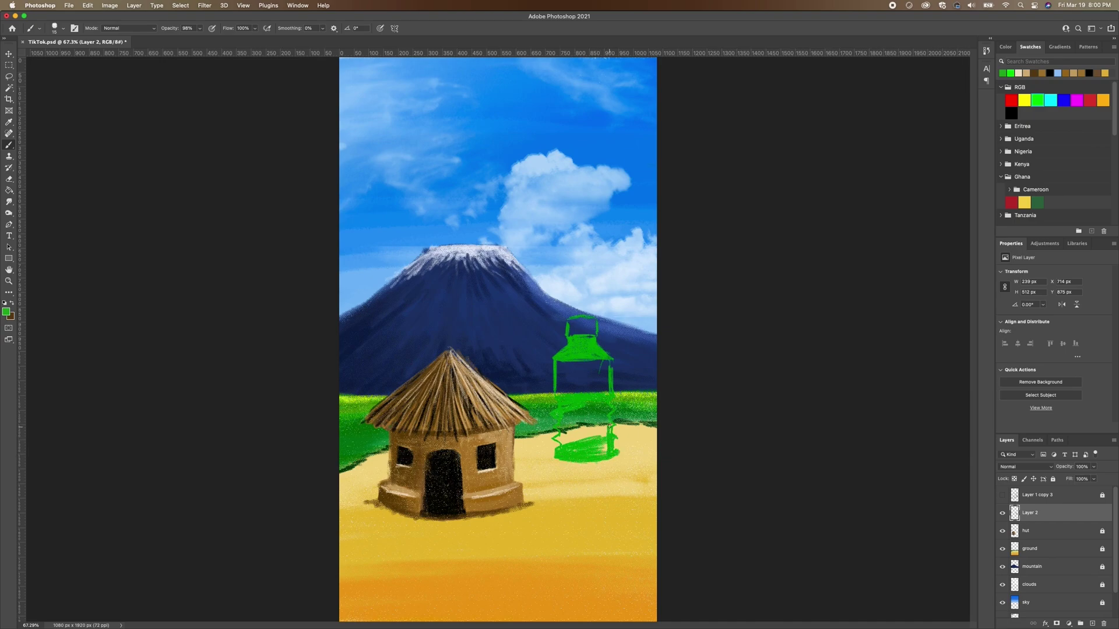
{"action": "left_click_drag", "start_coordinate": [583, 431], "coordinate": [604, 436]}
Hide the ground layer, fill the bottle's lower body with solid green and extend it downward with a wavy bottom edge.
{"action": "left_click", "coordinate": [1002, 549]}
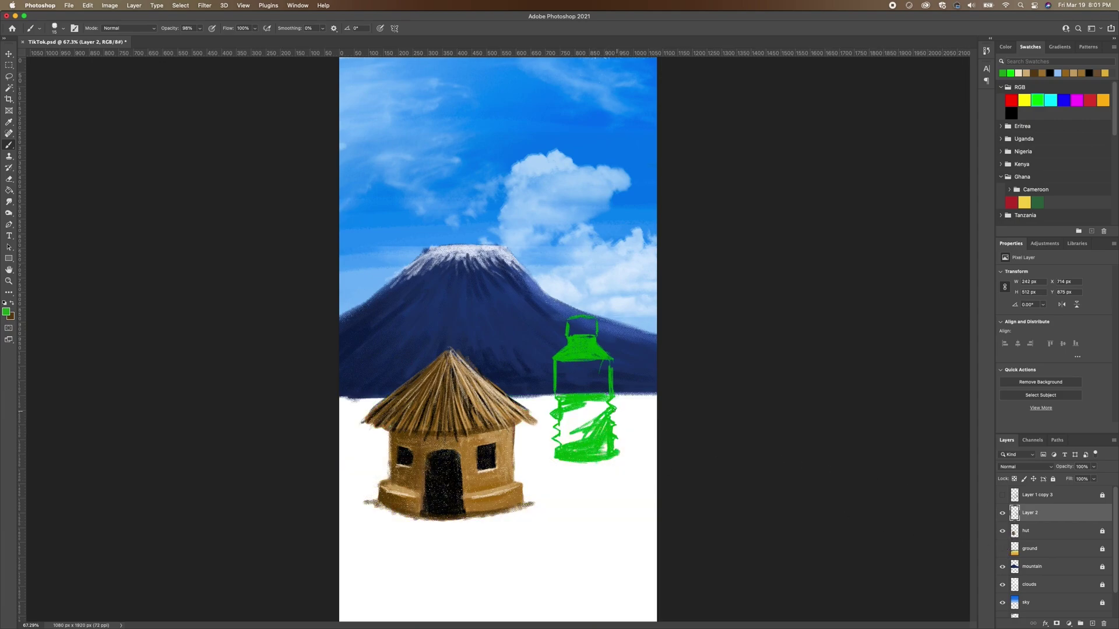
{"action": "mouse_move", "coordinate": [567, 413]}
{"action": "left_mouse_down"}
{"action": "mouse_move", "coordinate": [560, 416]}
{"action": "mouse_move", "coordinate": [566, 446]}
{"action": "mouse_move", "coordinate": [598, 422]}
{"action": "mouse_move", "coordinate": [568, 429]}
{"action": "mouse_move", "coordinate": [600, 414]}
{"action": "mouse_move", "coordinate": [598, 403]}
{"action": "mouse_move", "coordinate": [568, 413]}
{"action": "left_mouse_up"}
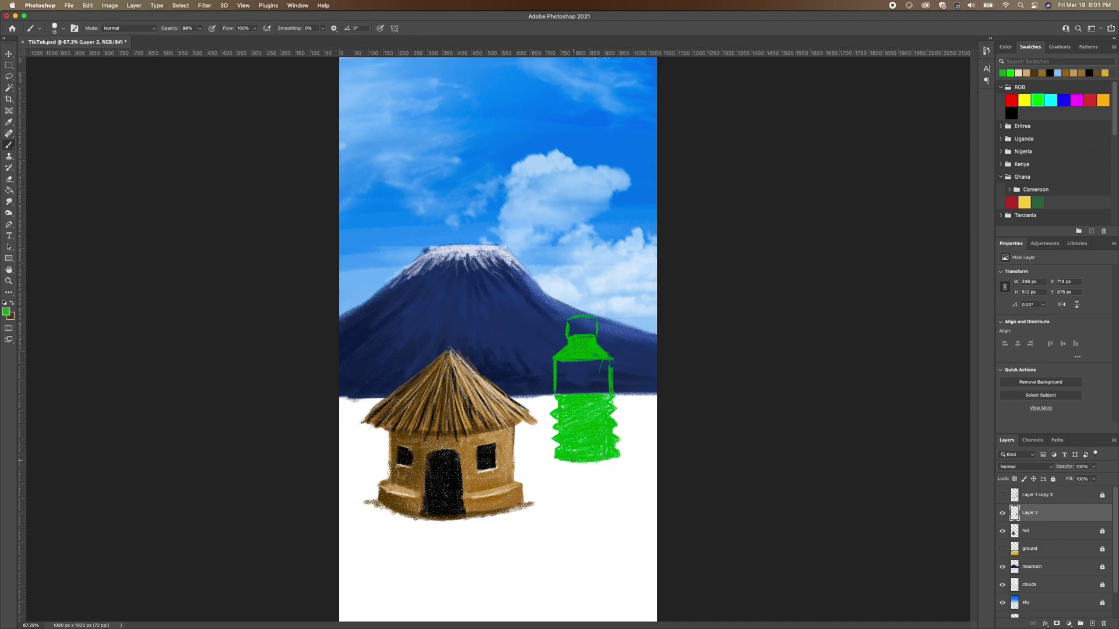
{"action": "mouse_move", "coordinate": [559, 464]}
{"action": "left_mouse_down"}
{"action": "mouse_move", "coordinate": [613, 470]}
{"action": "mouse_move", "coordinate": [605, 458]}
{"action": "left_mouse_up"}
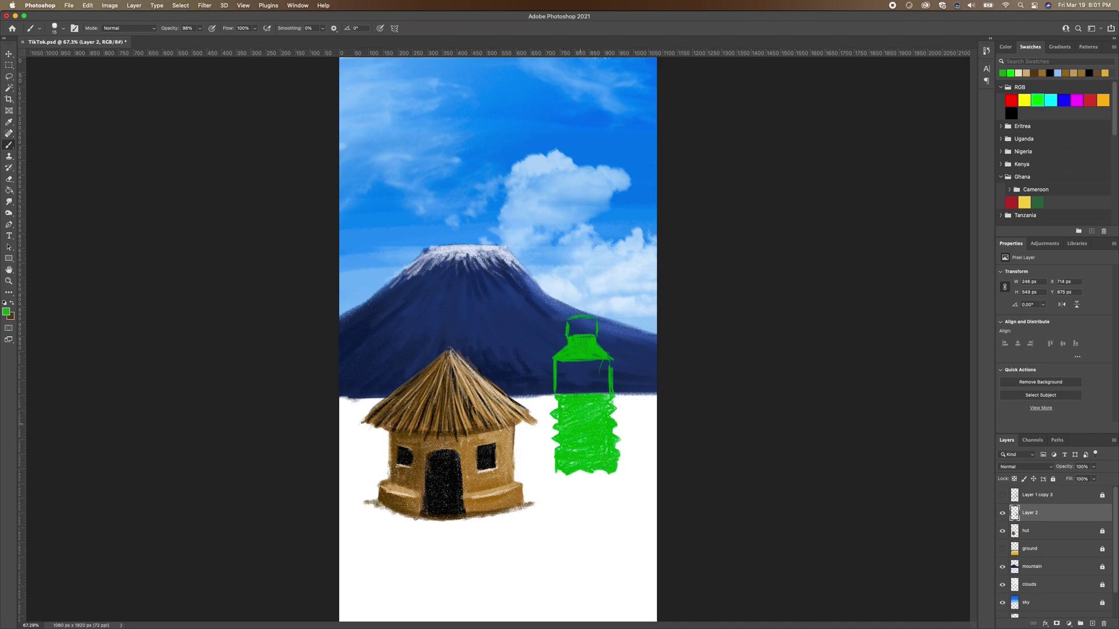
Paint light green #7ecc7e highlights along the right side of the bottle's lower body and on its shoulder.
{"action": "left_click", "coordinate": [6, 312]}
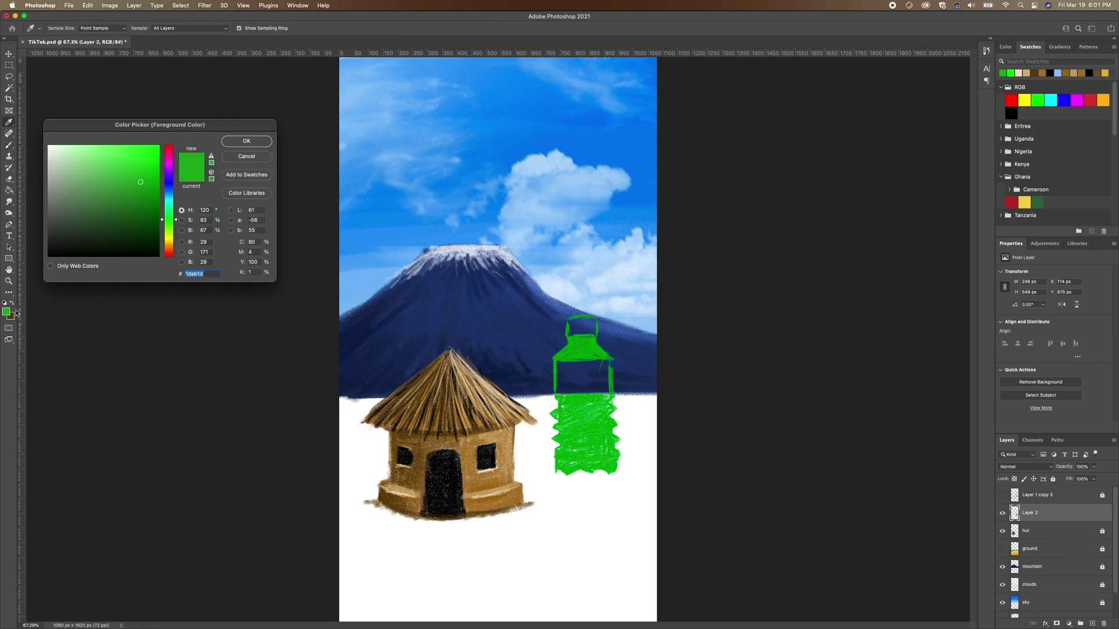
{"action": "left_click", "coordinate": [91, 166]}
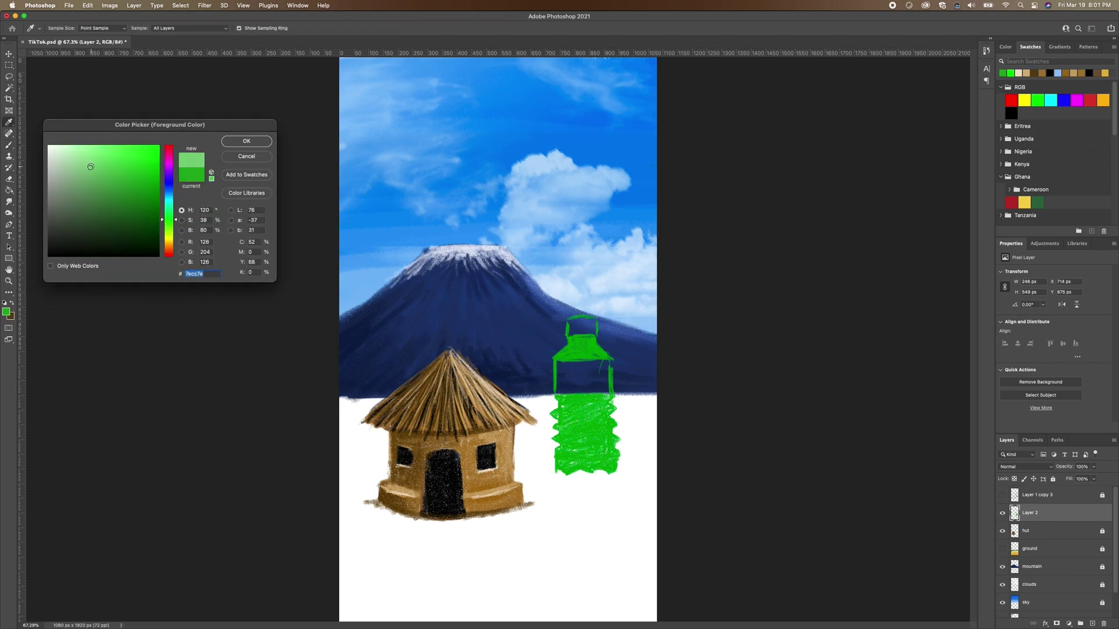
{"action": "left_click", "coordinate": [261, 143]}
{"action": "left_click_drag", "start_coordinate": [611, 408], "coordinate": [608, 416]}
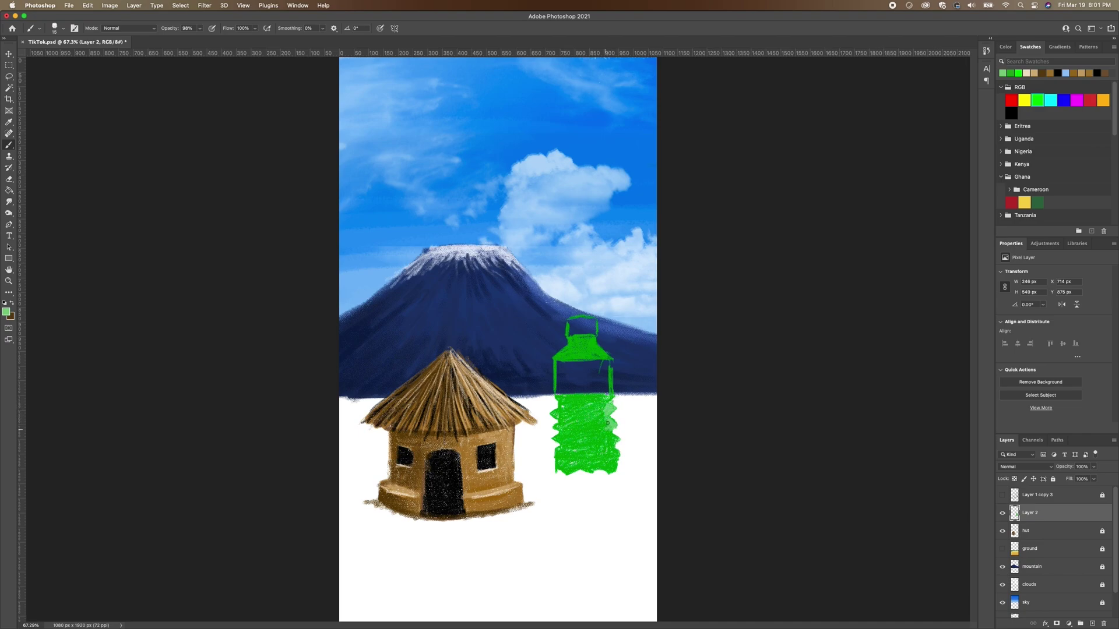
{"action": "mouse_move", "coordinate": [609, 436]}
{"action": "left_mouse_down"}
{"action": "mouse_move", "coordinate": [613, 464]}
{"action": "mouse_move", "coordinate": [606, 451]}
{"action": "left_mouse_up"}
{"action": "left_click_drag", "start_coordinate": [605, 360], "coordinate": [590, 338]}
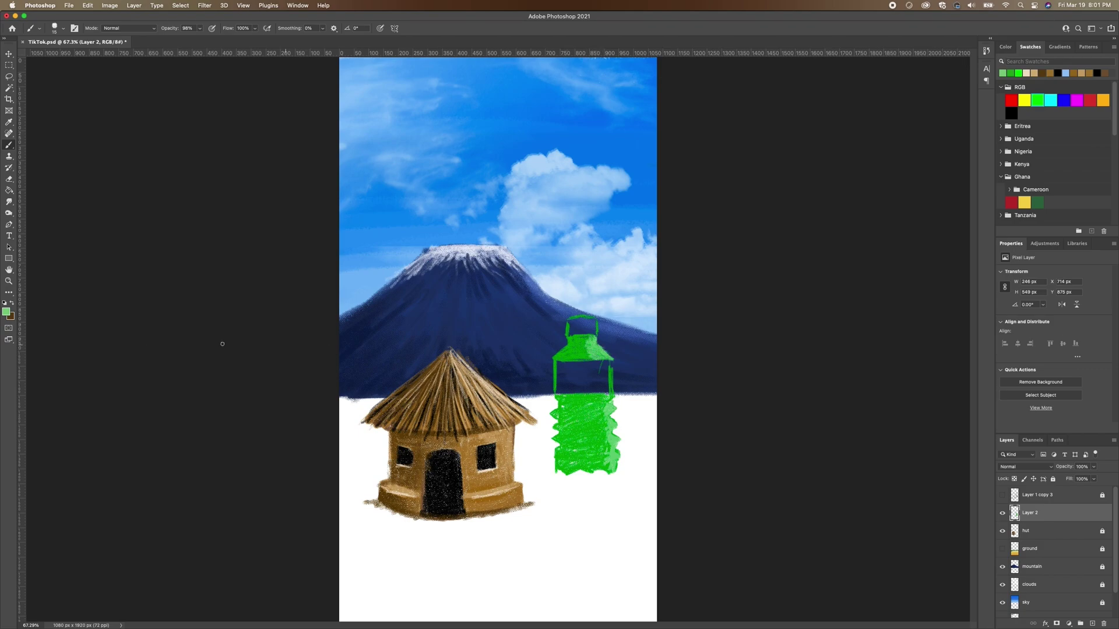
Show the ground layer and paint pale green #c2ddc2 highlights on the bottle's ridges and right shoulder.
{"action": "left_click", "coordinate": [7, 313]}
{"action": "left_click", "coordinate": [61, 160]}
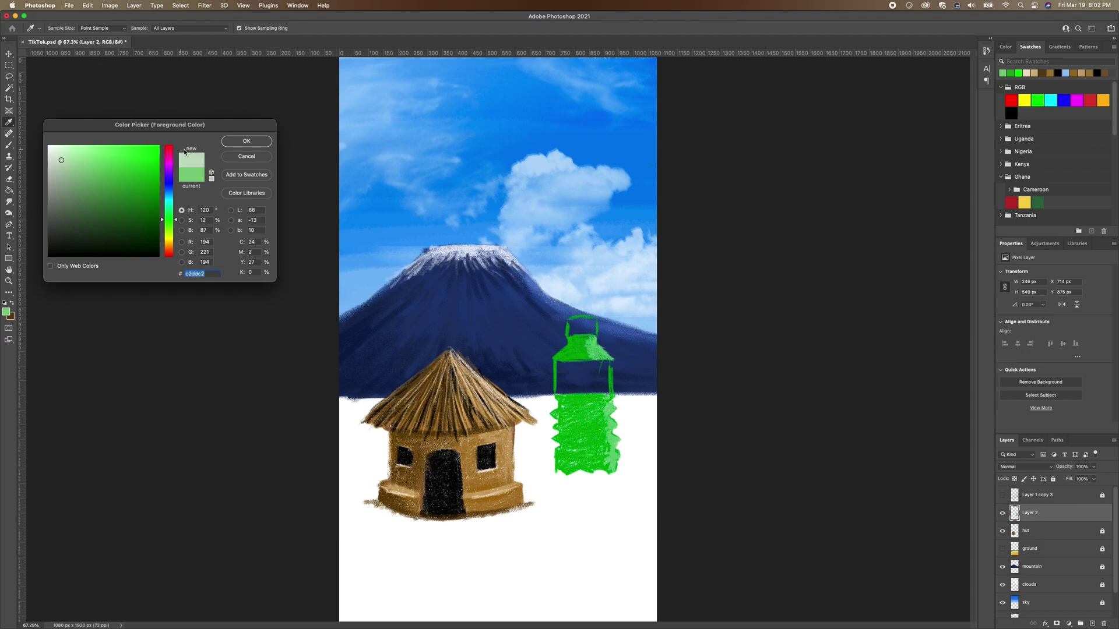
{"action": "left_click", "coordinate": [247, 141]}
{"action": "key", "text": "b"}
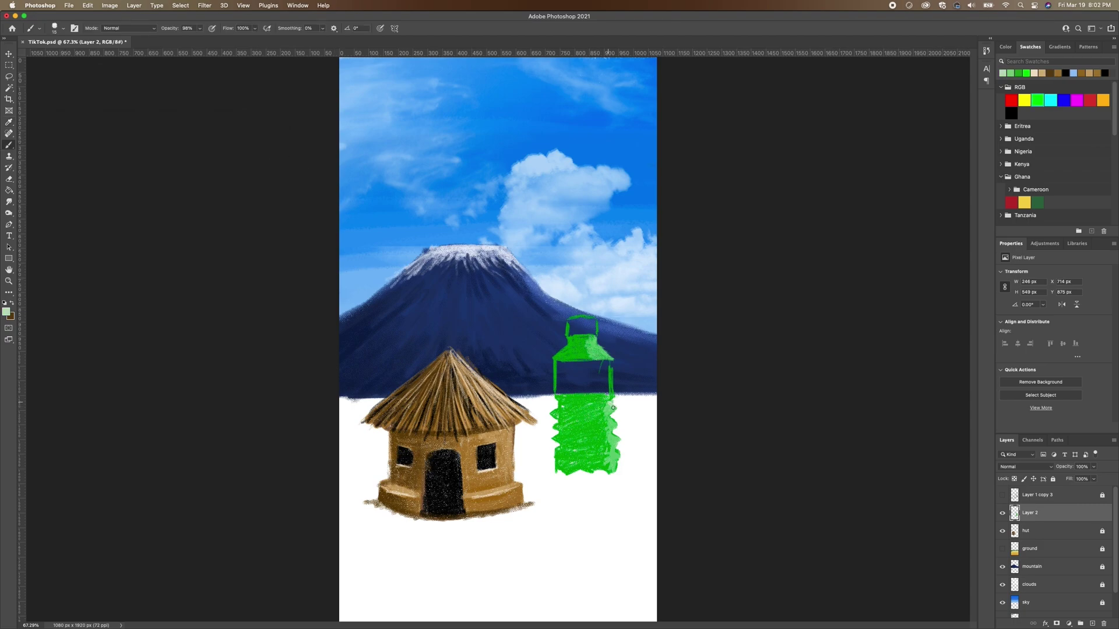
{"action": "left_click", "coordinate": [1002, 548]}
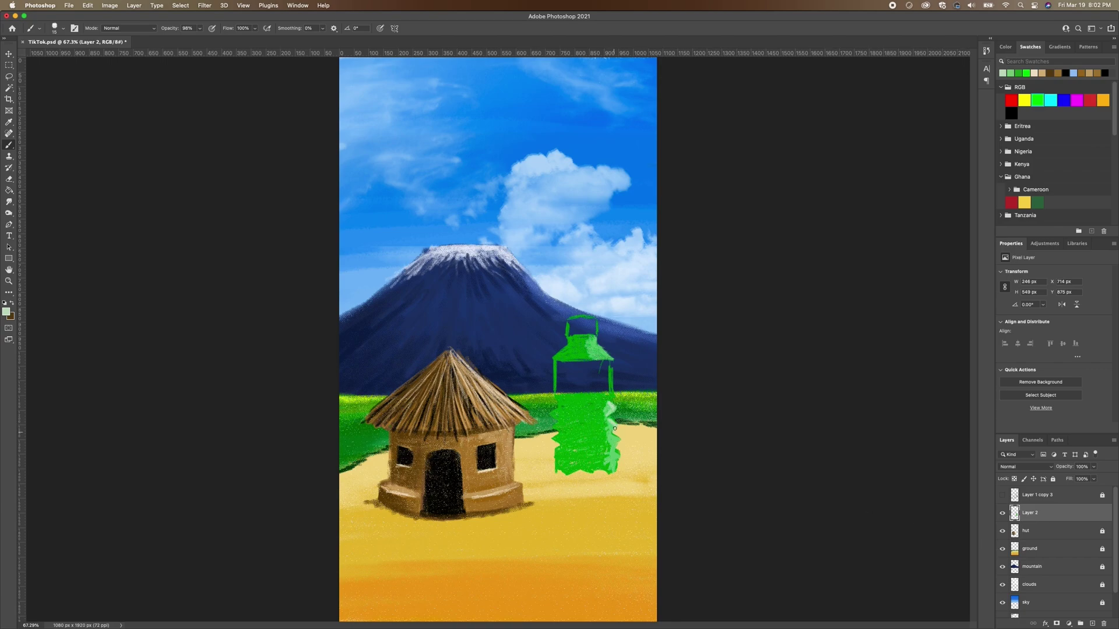
{"action": "left_click_drag", "start_coordinate": [611, 436], "coordinate": [620, 457]}
{"action": "mouse_move", "coordinate": [614, 407]}
{"action": "left_mouse_down"}
{"action": "mouse_move", "coordinate": [589, 420]}
{"action": "mouse_move", "coordinate": [616, 425]}
{"action": "mouse_move", "coordinate": [592, 431]}
{"action": "mouse_move", "coordinate": [618, 425]}
{"action": "mouse_move", "coordinate": [603, 428]}
{"action": "mouse_move", "coordinate": [620, 448]}
{"action": "mouse_move", "coordinate": [556, 441]}
{"action": "mouse_move", "coordinate": [581, 443]}
{"action": "mouse_move", "coordinate": [557, 416]}
{"action": "left_mouse_up"}
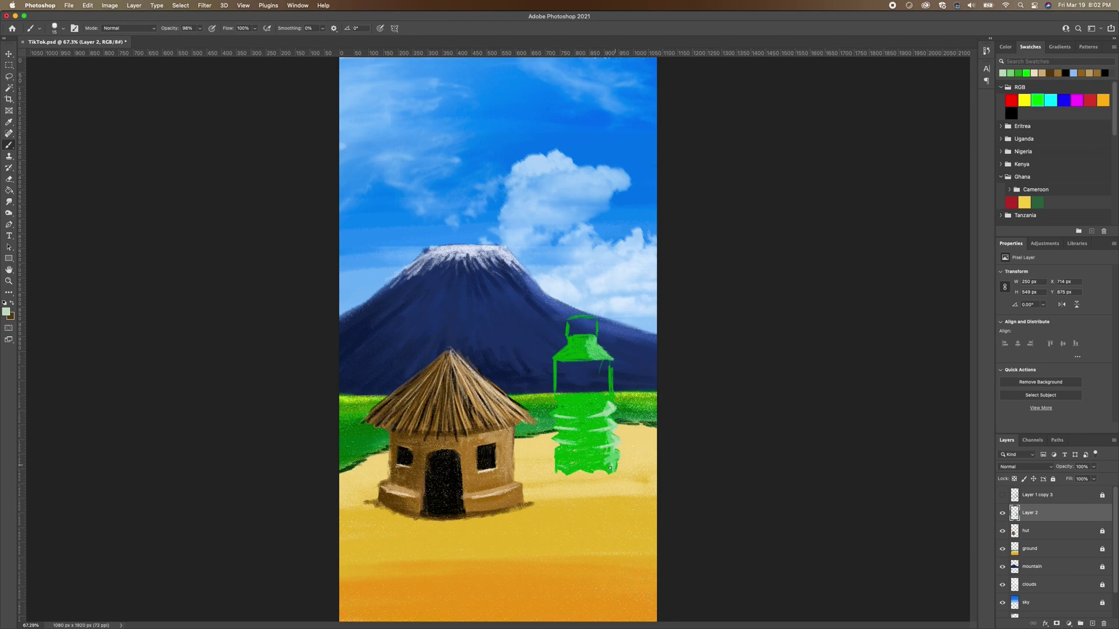
{"action": "mouse_move", "coordinate": [606, 353]}
{"action": "left_mouse_down"}
{"action": "mouse_move", "coordinate": [580, 357]}
{"action": "mouse_move", "coordinate": [607, 352]}
{"action": "left_mouse_up"}
Paint dark green #0d6c0b shadows along the left side of the bottle's ridges and its bottom edge.
{"action": "left_click", "coordinate": [6, 312]}
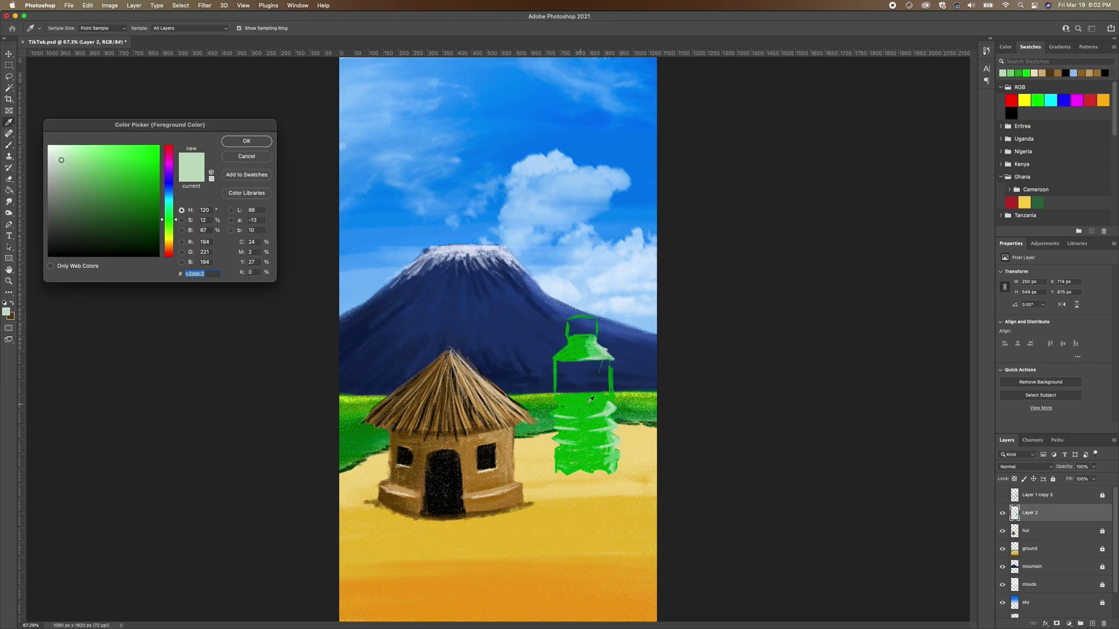
{"action": "left_click", "coordinate": [589, 400]}
{"action": "left_click", "coordinate": [148, 210]}
{"action": "left_click", "coordinate": [247, 141]}
{"action": "left_click_drag", "start_coordinate": [561, 402], "coordinate": [559, 409]}
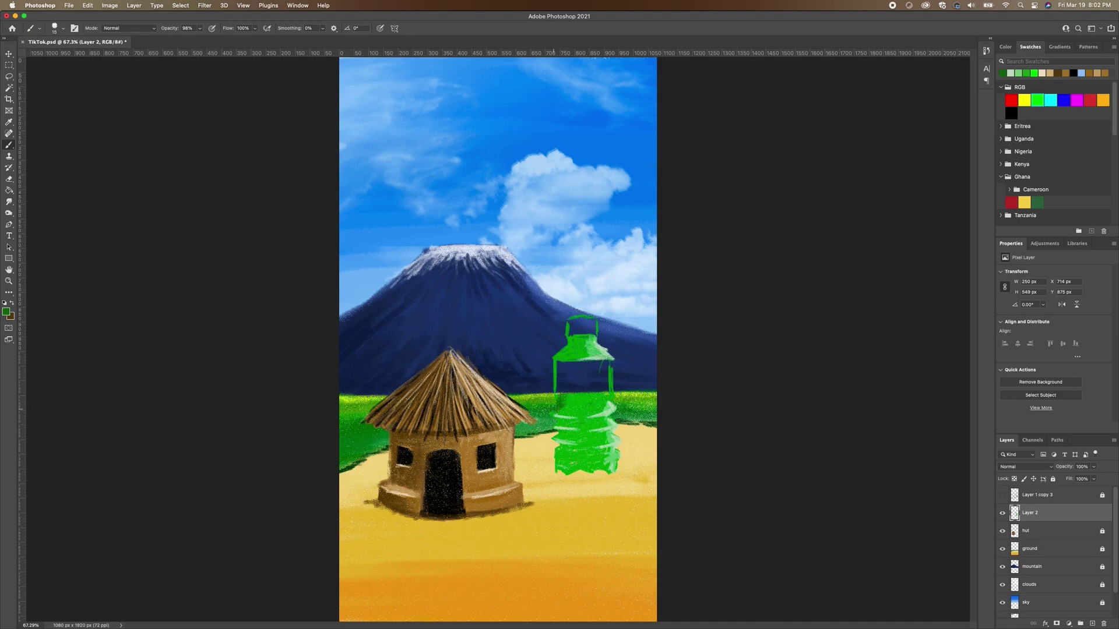
{"action": "left_click_drag", "start_coordinate": [558, 411], "coordinate": [567, 425]}
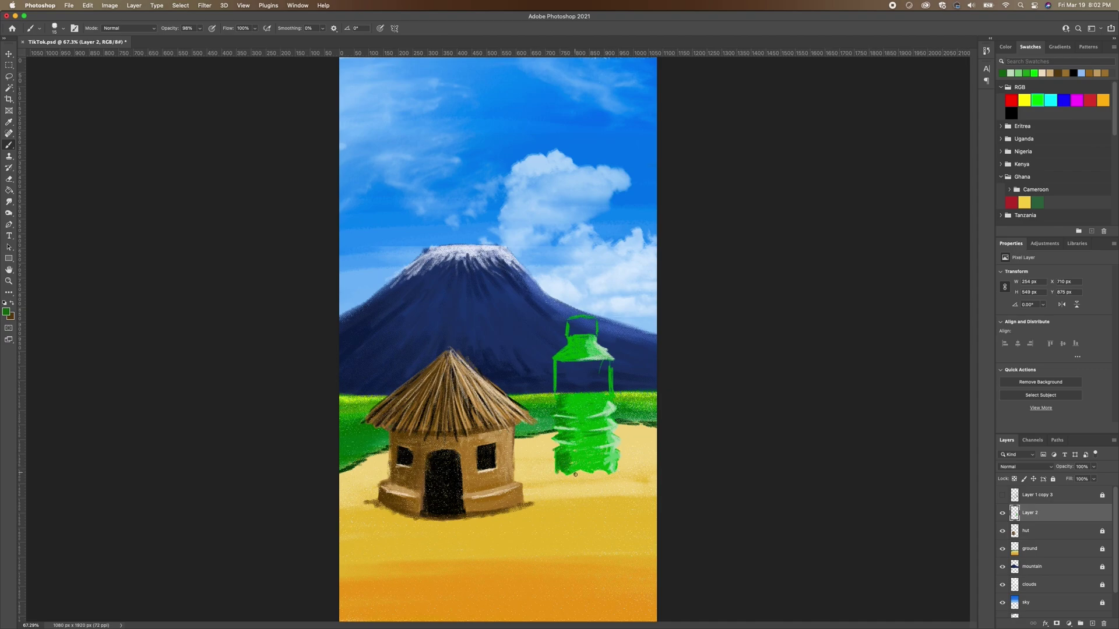
{"action": "left_click_drag", "start_coordinate": [575, 473], "coordinate": [588, 474]}
Fill the bottle's label band and cap with very dark green #0d410c.
{"action": "left_click", "coordinate": [7, 312]}
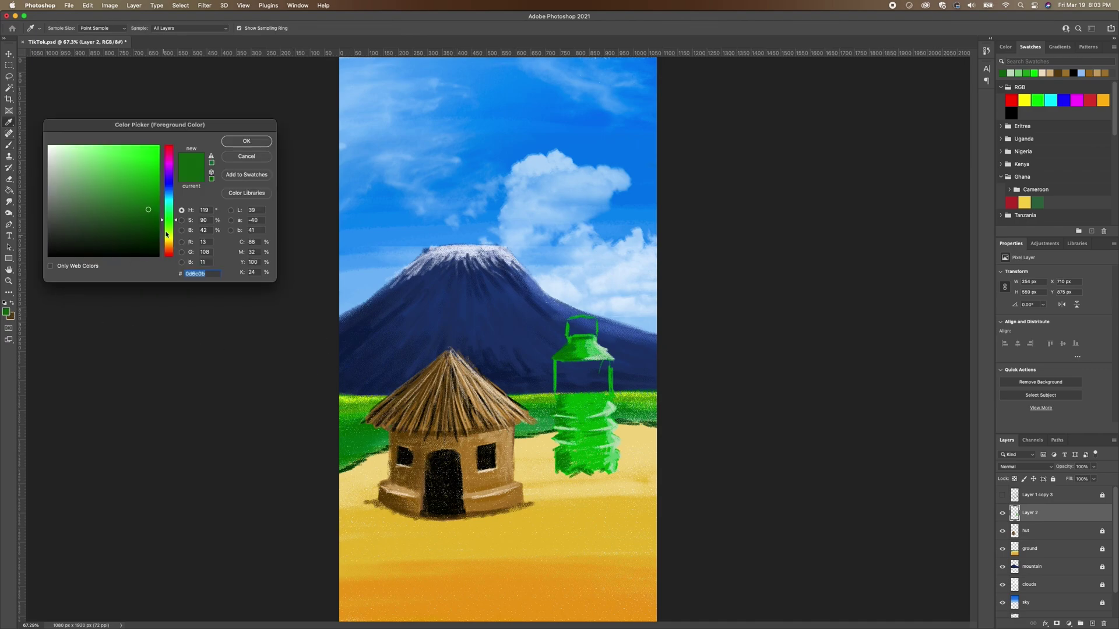
{"action": "left_click", "coordinate": [138, 224]}
{"action": "left_click", "coordinate": [246, 141]}
{"action": "mouse_move", "coordinate": [600, 398]}
{"action": "left_mouse_down"}
{"action": "mouse_move", "coordinate": [563, 398]}
{"action": "mouse_move", "coordinate": [610, 400]}
{"action": "mouse_move", "coordinate": [564, 394]}
{"action": "mouse_move", "coordinate": [609, 382]}
{"action": "mouse_move", "coordinate": [570, 365]}
{"action": "mouse_move", "coordinate": [553, 373]}
{"action": "mouse_move", "coordinate": [561, 390]}
{"action": "mouse_move", "coordinate": [609, 381]}
{"action": "mouse_move", "coordinate": [610, 369]}
{"action": "mouse_move", "coordinate": [612, 385]}
{"action": "mouse_move", "coordinate": [578, 397]}
{"action": "left_mouse_up"}
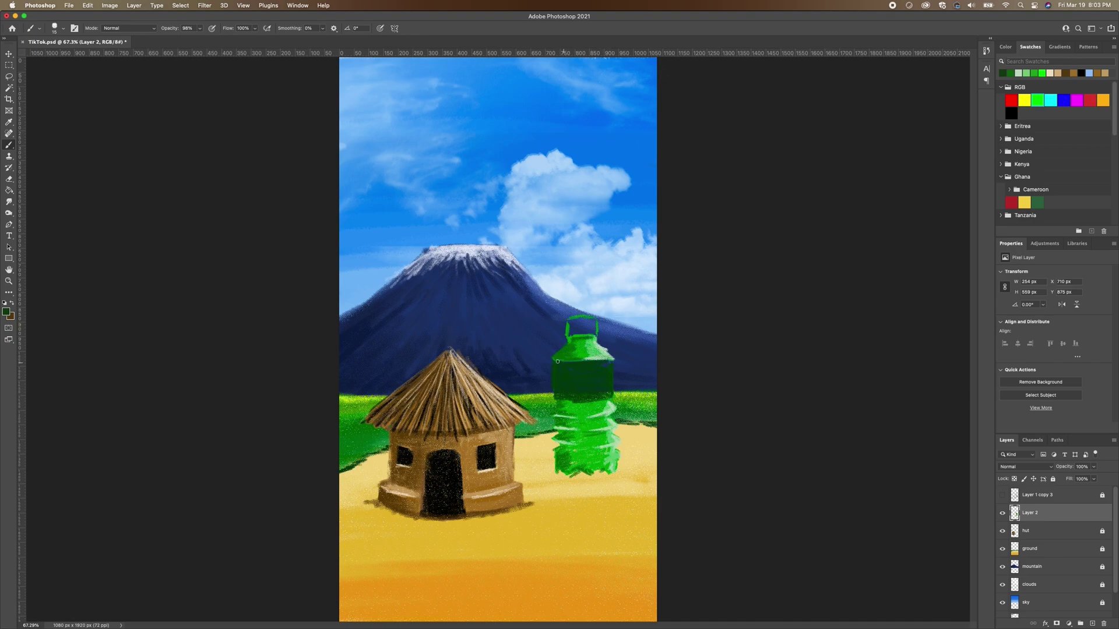
{"action": "mouse_move", "coordinate": [612, 389]}
{"action": "left_mouse_down"}
{"action": "mouse_move", "coordinate": [563, 402]}
{"action": "mouse_move", "coordinate": [586, 401]}
{"action": "left_mouse_up"}
{"action": "mouse_move", "coordinate": [577, 334]}
{"action": "left_mouse_down"}
{"action": "mouse_move", "coordinate": [595, 326]}
{"action": "mouse_move", "coordinate": [569, 319]}
{"action": "mouse_move", "coordinate": [586, 316]}
{"action": "mouse_move", "coordinate": [598, 331]}
{"action": "mouse_move", "coordinate": [568, 327]}
{"action": "left_mouse_up"}
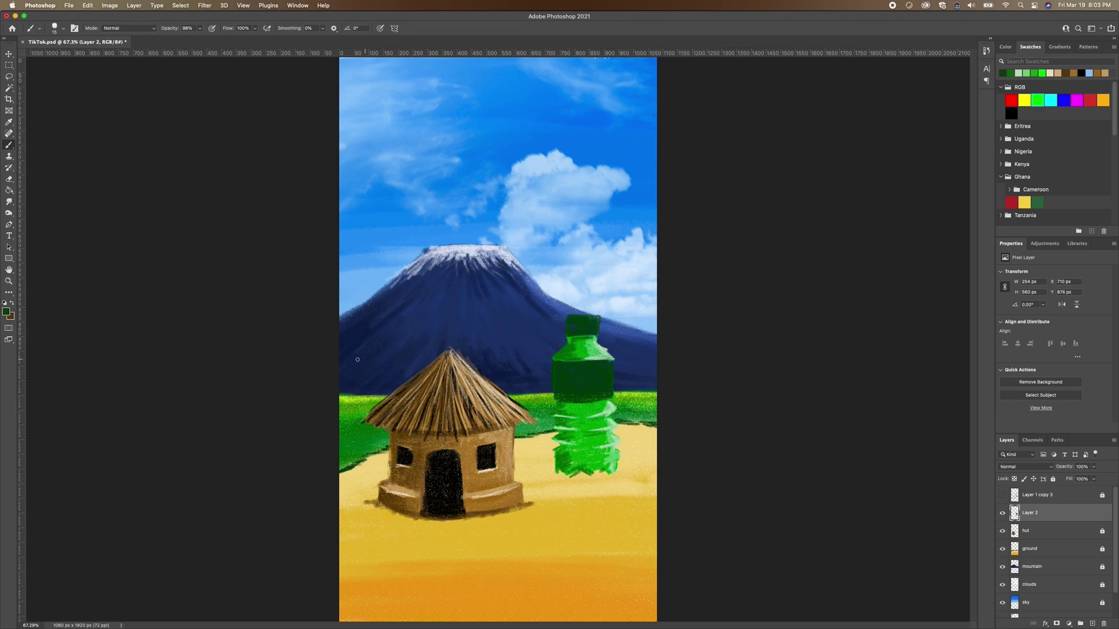
Paint mid green #358133 shading on the bottle's neck under the cap and across its lower body.
{"action": "left_click", "coordinate": [6, 312]}
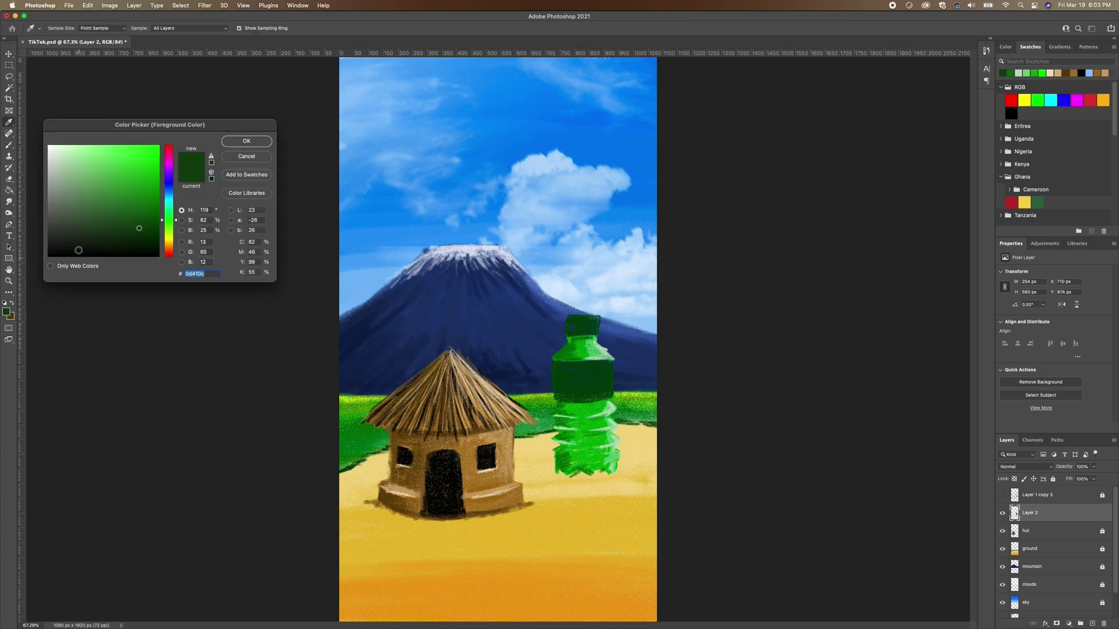
{"action": "left_click", "coordinate": [114, 200]}
{"action": "left_click", "coordinate": [245, 142]}
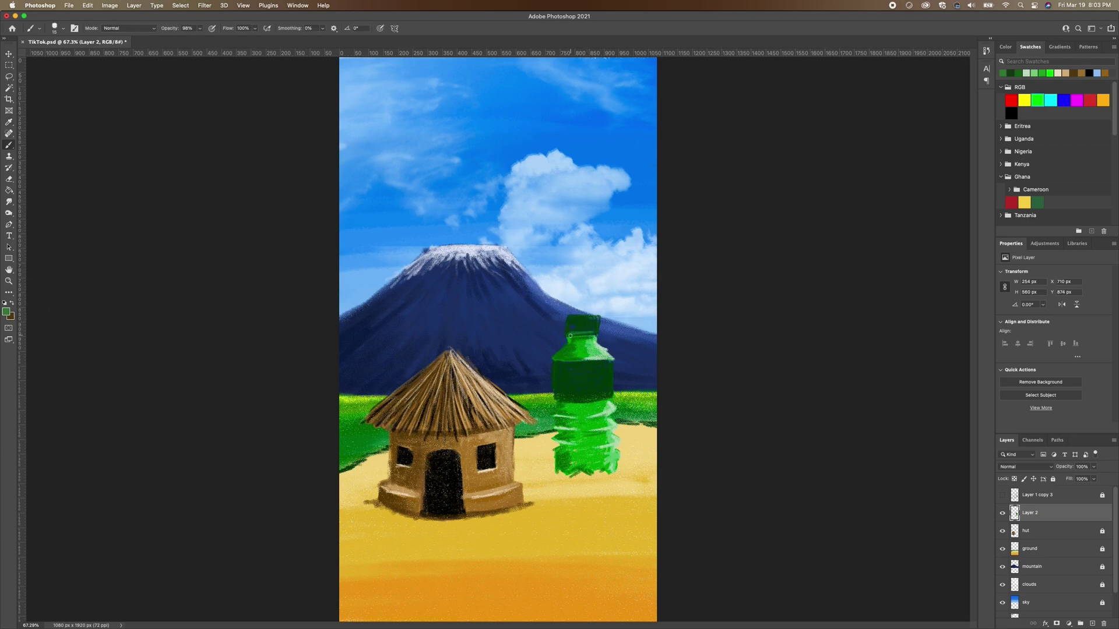
{"action": "left_click_drag", "start_coordinate": [589, 332], "coordinate": [567, 331]}
{"action": "left_click_drag", "start_coordinate": [594, 451], "coordinate": [574, 451]}
{"action": "left_click_drag", "start_coordinate": [567, 477], "coordinate": [556, 471]}
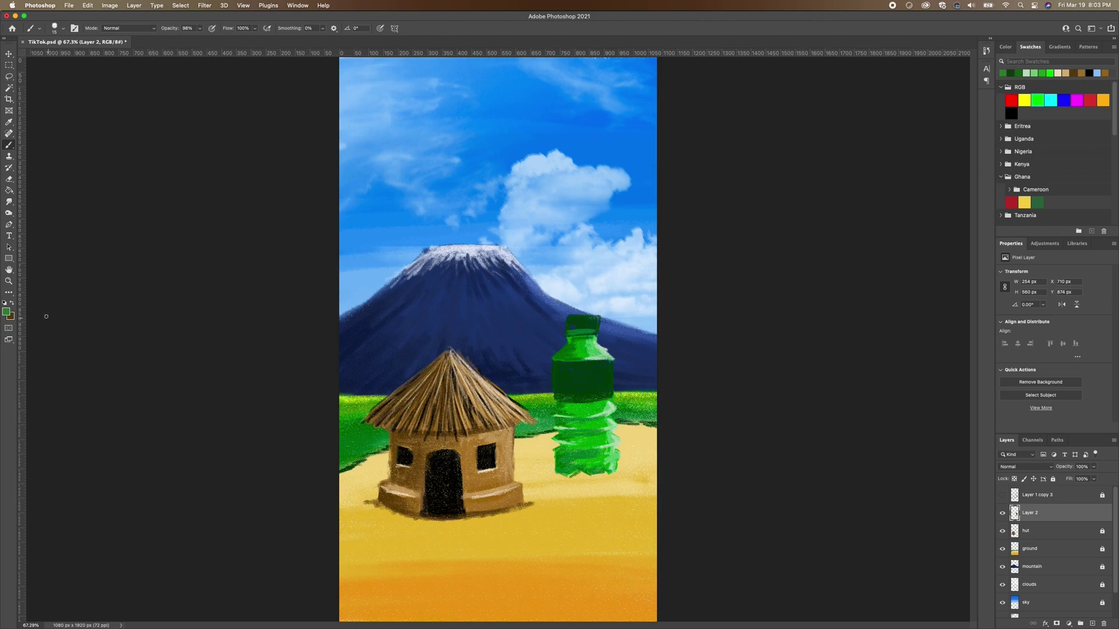
Paint lighter green #5dbd5b highlights on the cap and down the right edge of the bottle's label band.
{"action": "left_click", "coordinate": [7, 313]}
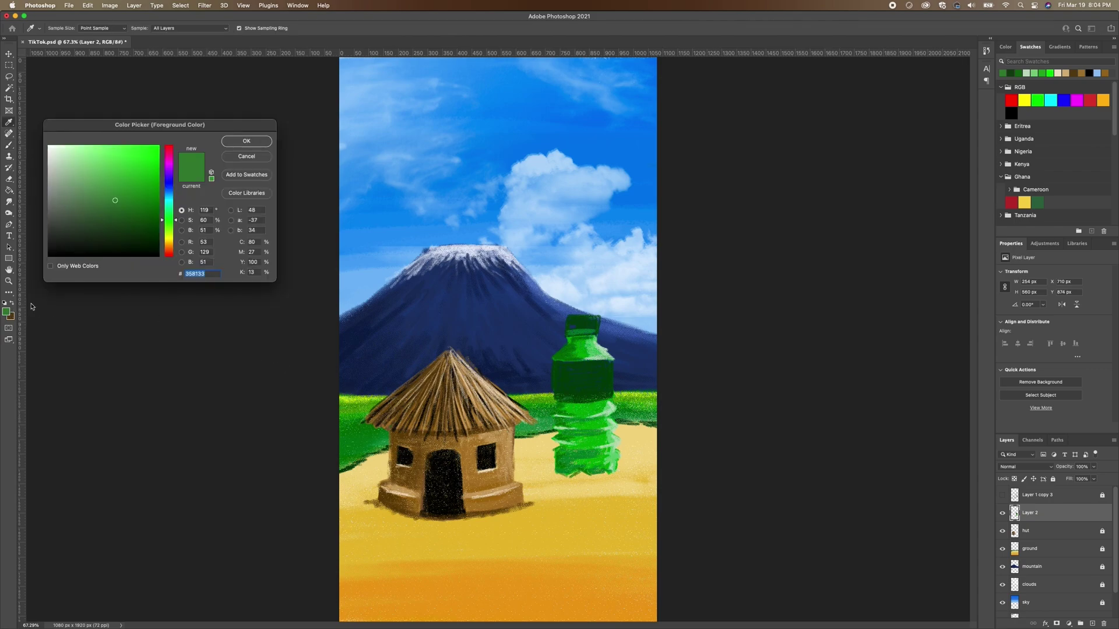
{"action": "left_click", "coordinate": [106, 173]}
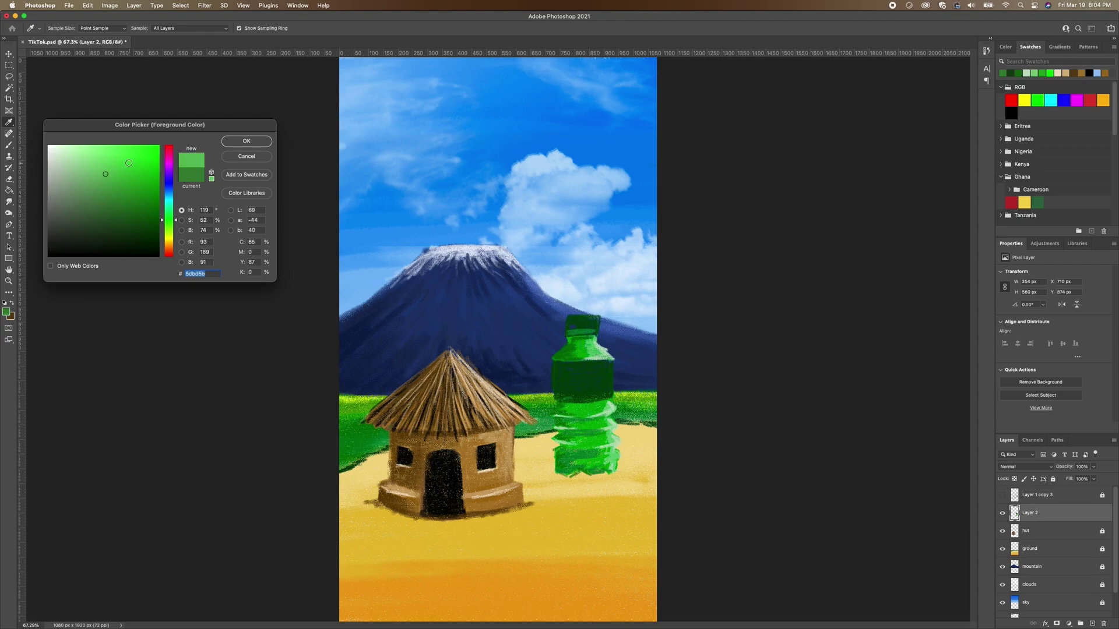
{"action": "left_click", "coordinate": [247, 141]}
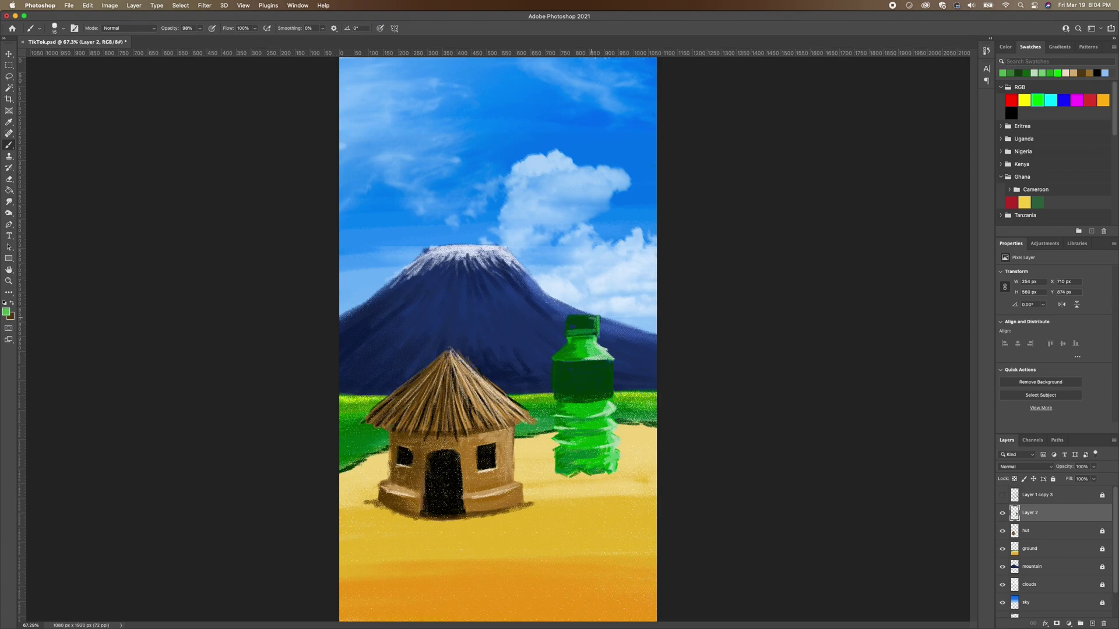
{"action": "left_click_drag", "start_coordinate": [609, 363], "coordinate": [608, 396]}
{"action": "left_click_drag", "start_coordinate": [611, 385], "coordinate": [605, 381]}
{"action": "left_click_drag", "start_coordinate": [612, 367], "coordinate": [612, 395]}
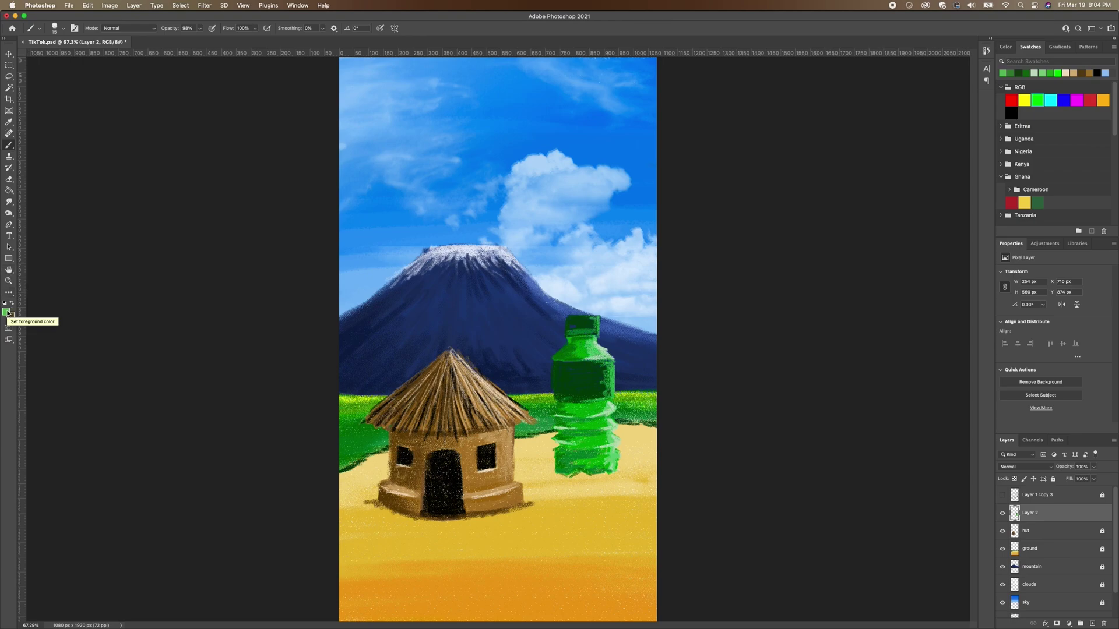
Add a new layer directly above the bottle's layer, keeping the 15 px Kyle's Drawing Box - Happy HB brush.
{"action": "left_click", "coordinate": [1092, 623]}
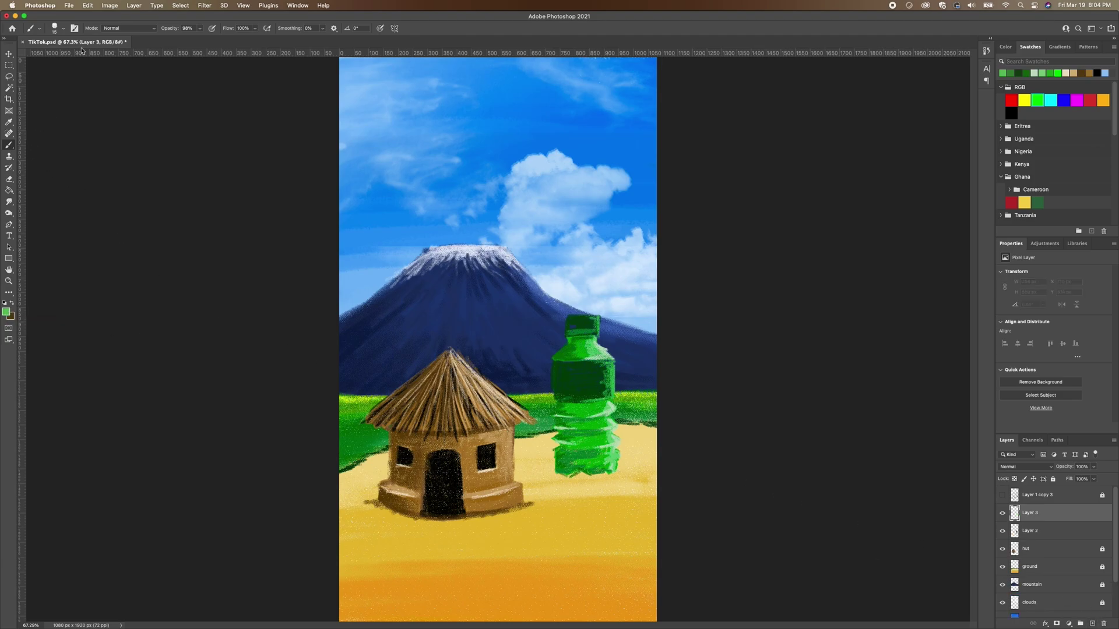
{"action": "left_click", "coordinate": [60, 29]}
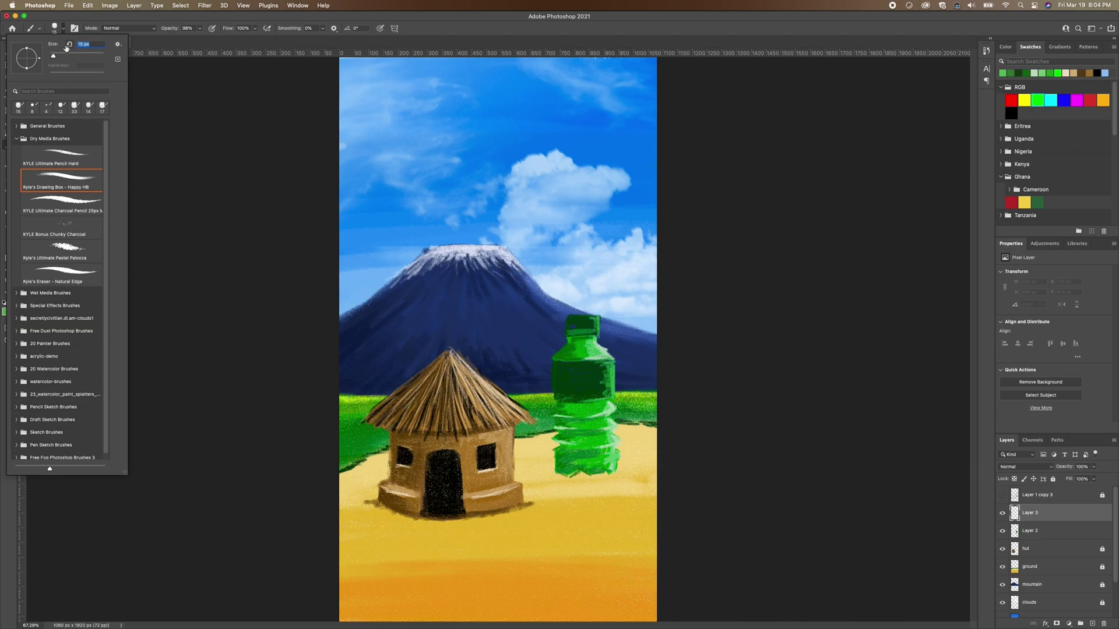
{"action": "left_click", "coordinate": [166, 233]}
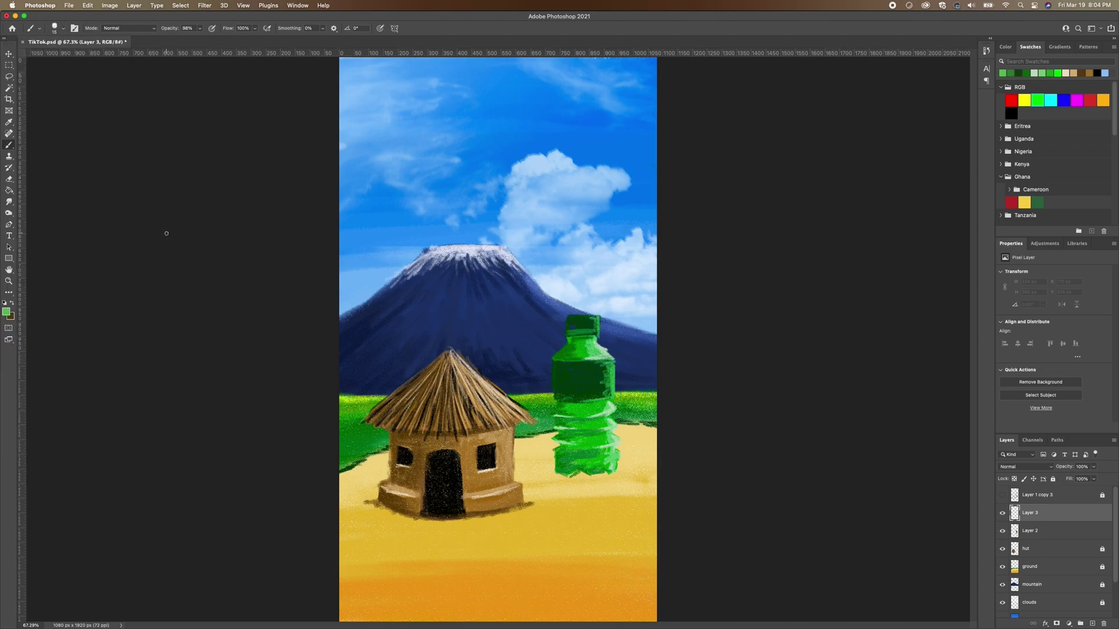
Set the foreground color to dark green #036001 and hide the bottle's layer, Layer 2.
{"action": "left_click", "coordinate": [7, 312]}
{"action": "mouse_move", "coordinate": [118, 207]}
{"action": "left_mouse_down"}
{"action": "mouse_move", "coordinate": [141, 229]}
{"action": "mouse_move", "coordinate": [156, 214]}
{"action": "left_mouse_up"}
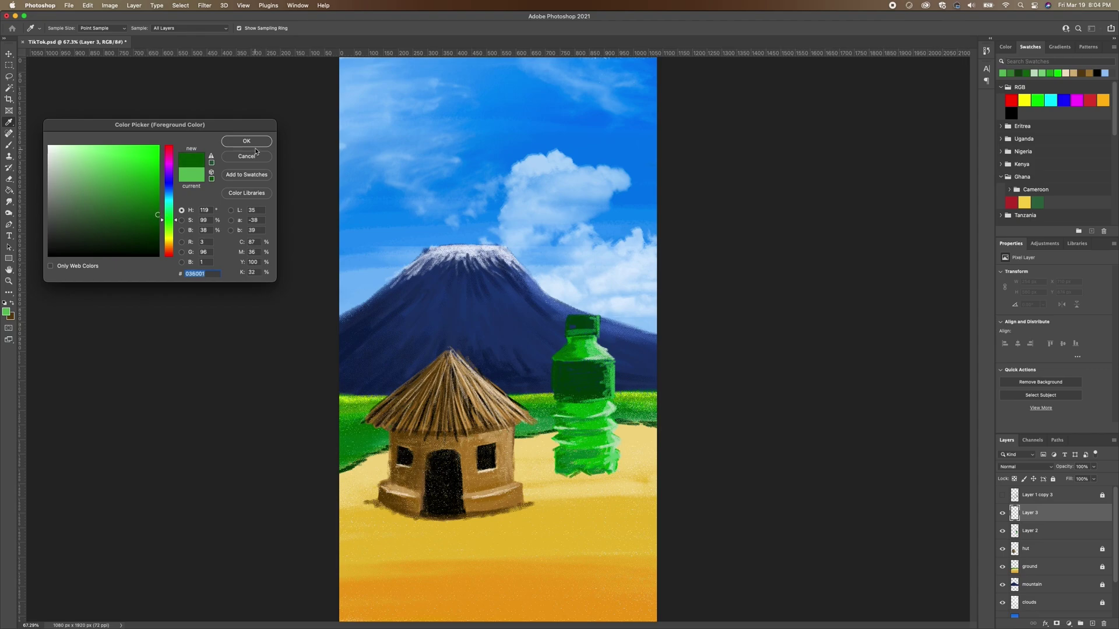
{"action": "left_click", "coordinate": [246, 141]}
{"action": "left_click", "coordinate": [1003, 531]}
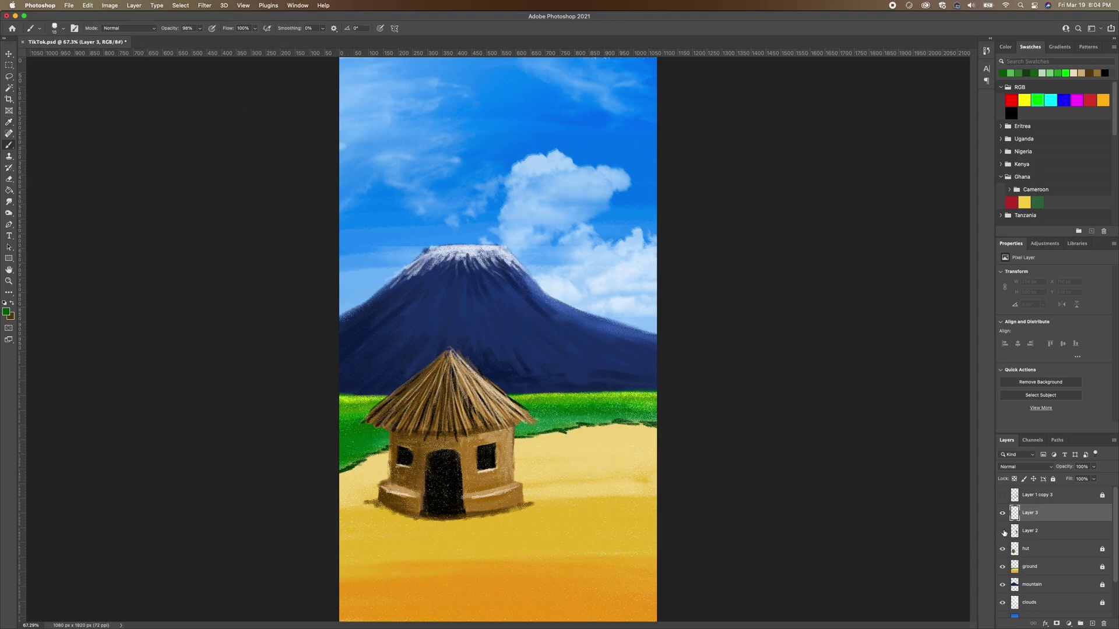
Show the bottle's layer, Layer 2, reduce its opacity to 48% and lock it.
{"action": "left_click", "coordinate": [1003, 532]}
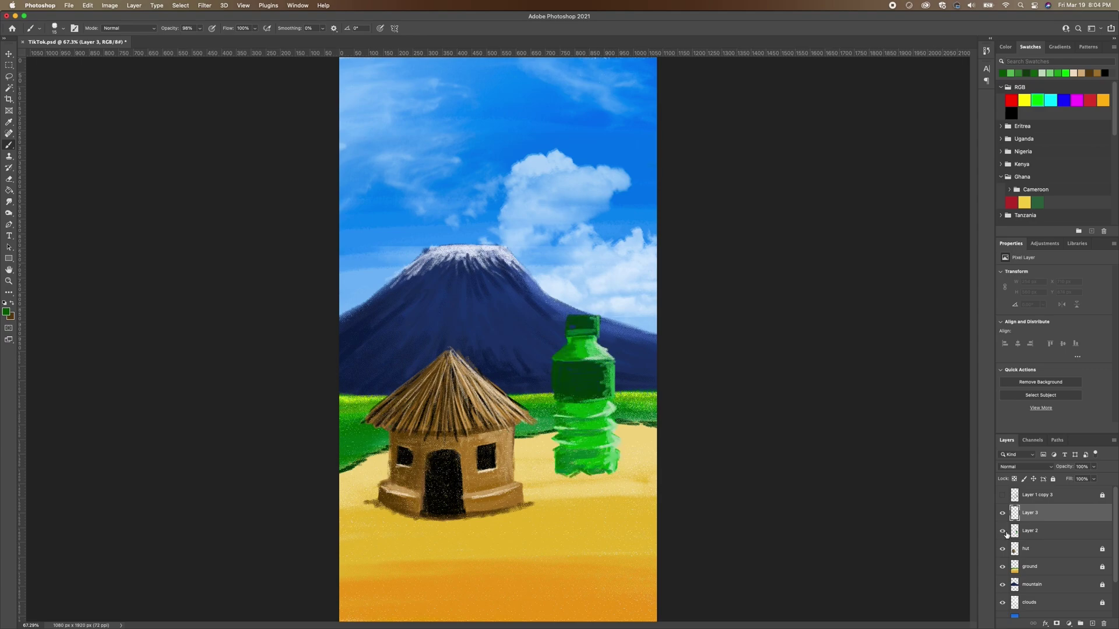
{"action": "left_click", "coordinate": [1019, 532]}
{"action": "left_click", "coordinate": [1094, 467]}
{"action": "left_click_drag", "start_coordinate": [1074, 478], "coordinate": [1072, 480]}
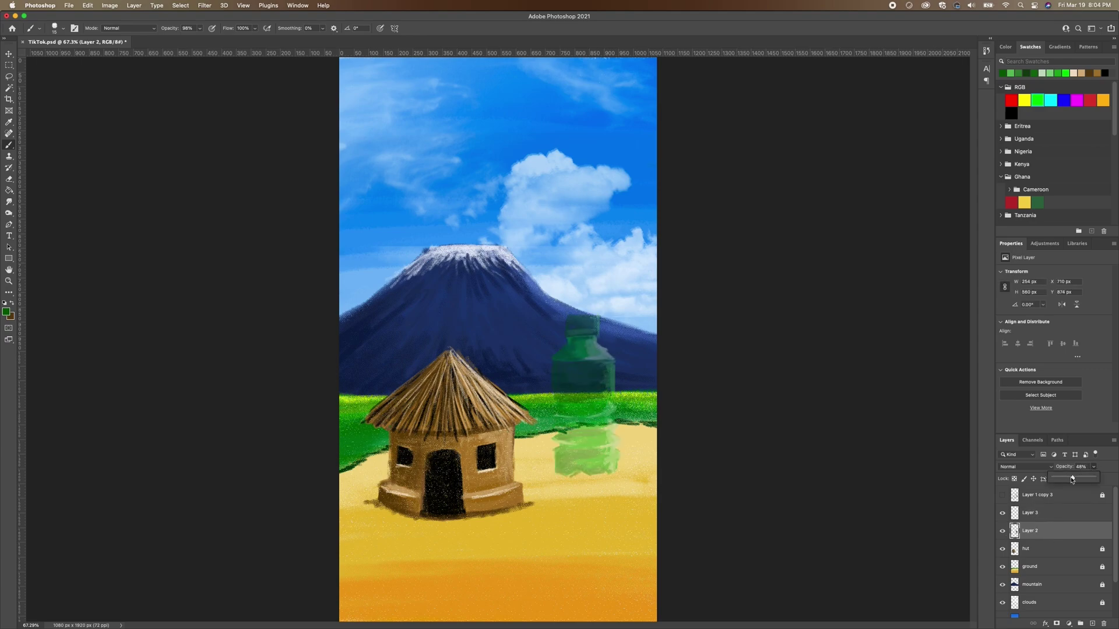
{"action": "left_click", "coordinate": [1053, 479]}
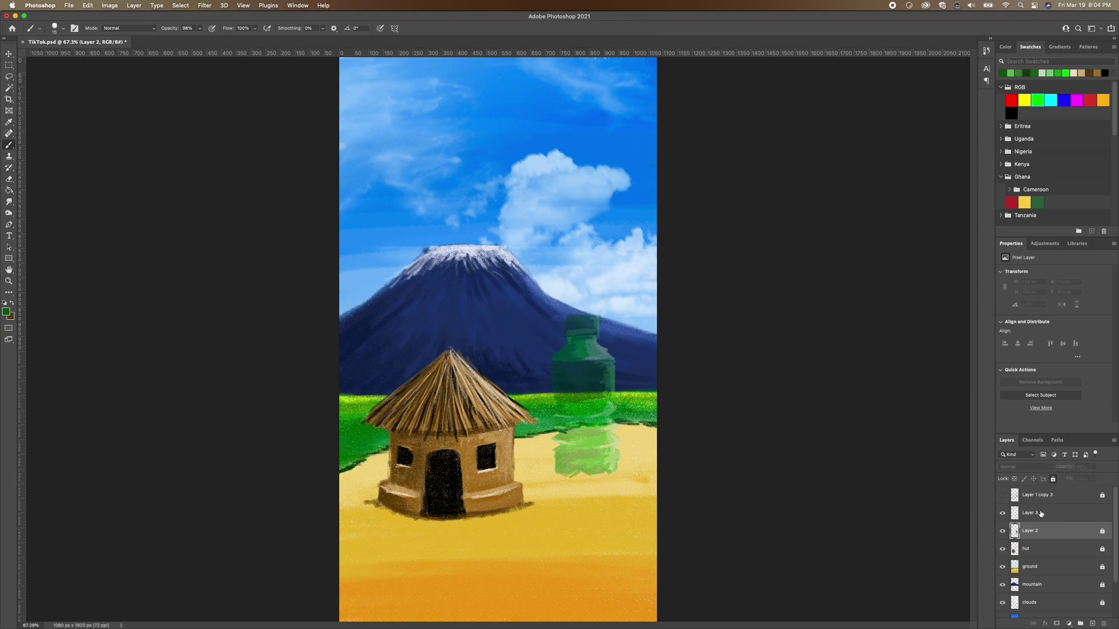
Rename the empty layer above the bottle, Layer 3, as "name".
{"action": "left_click", "coordinate": [1042, 513]}
{"action": "double_click", "coordinate": [1030, 513]}
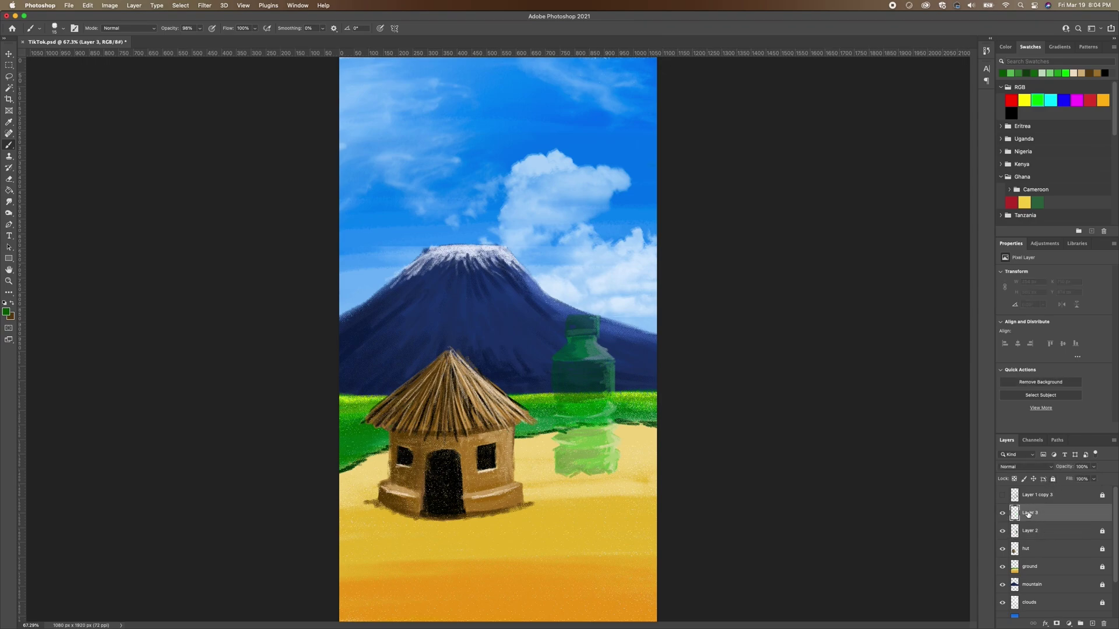
{"action": "type", "text": "r"}
{"action": "key", "text": "Return"}
Hand-letter "Mtn" in dark green on the upper part of the bottle's label, reducing the brush size to 8 px.
{"action": "left_click", "coordinate": [568, 383]}
{"action": "left_click_drag", "start_coordinate": [568, 382], "coordinate": [564, 377]}
{"action": "left_click_drag", "start_coordinate": [563, 378], "coordinate": [562, 379]}
{"action": "left_click", "coordinate": [62, 28]}
{"action": "left_click_drag", "start_coordinate": [51, 56], "coordinate": [54, 56]}
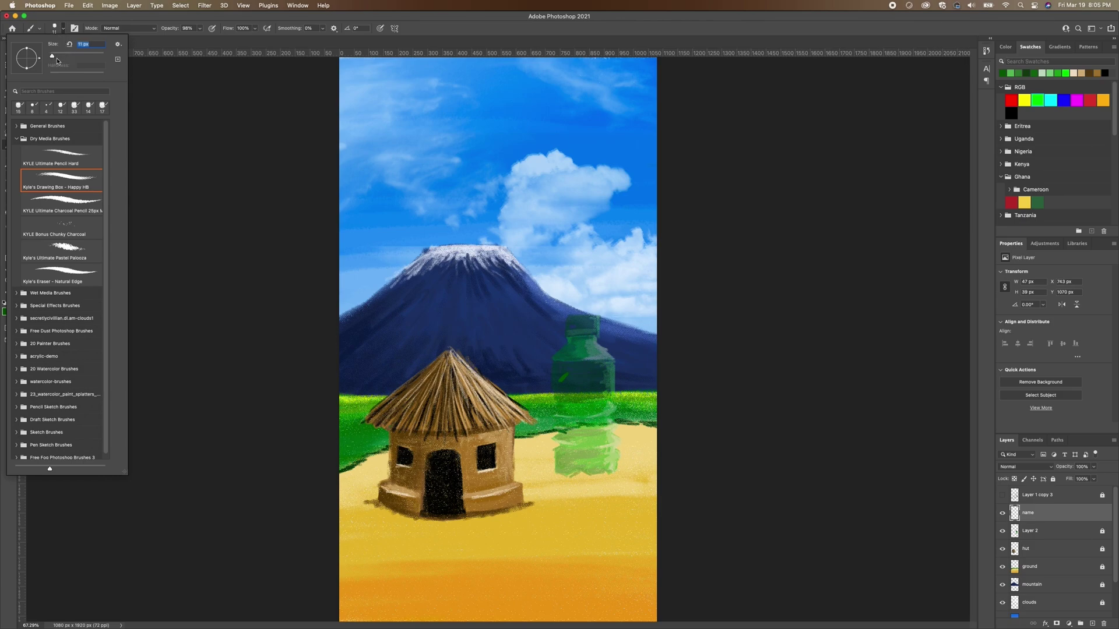
{"action": "type", "text": "8"}
{"action": "key", "text": "Return"}
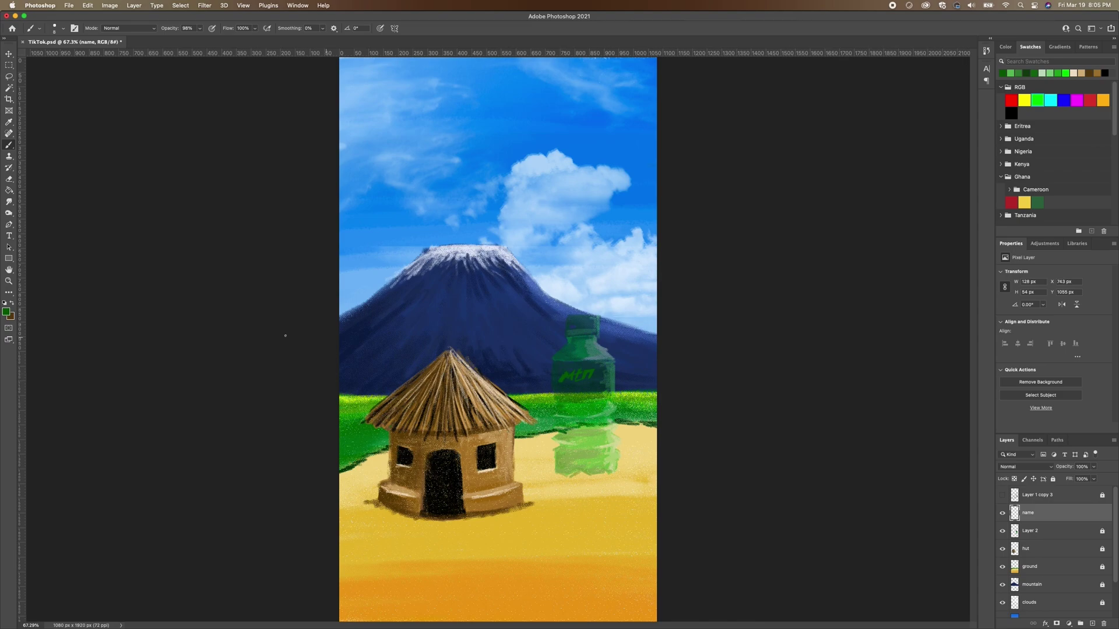
Change the foreground color to bright red and hand-letter "Dew" beneath "Mtn" on the bottle's label.
{"action": "left_click", "coordinate": [6, 312]}
{"action": "left_click", "coordinate": [134, 236]}
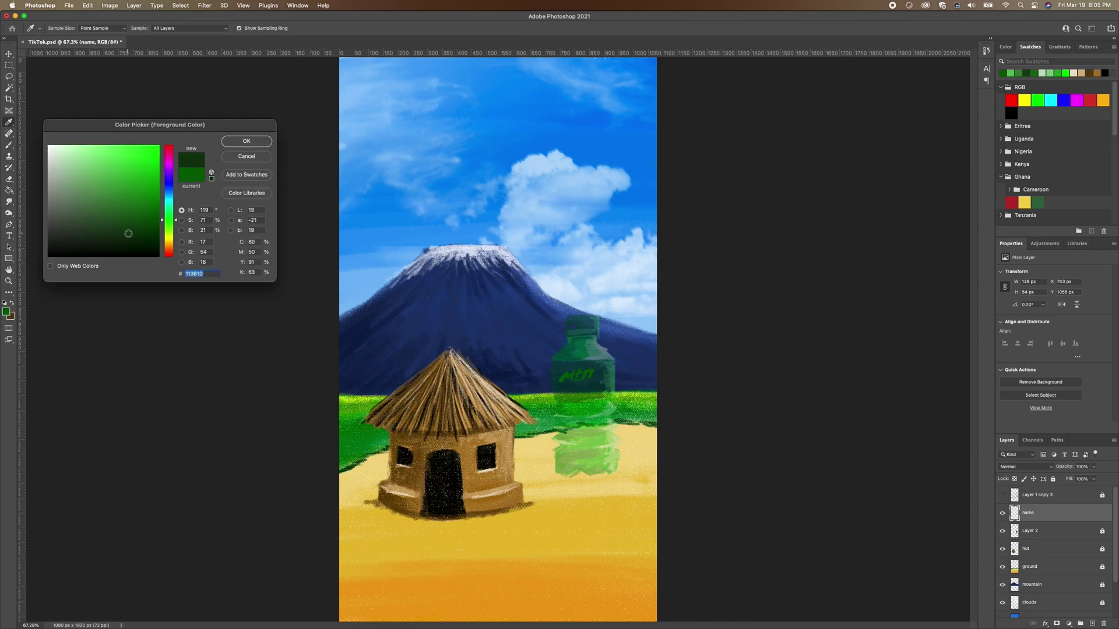
{"action": "left_click_drag", "start_coordinate": [173, 227], "coordinate": [157, 200]}
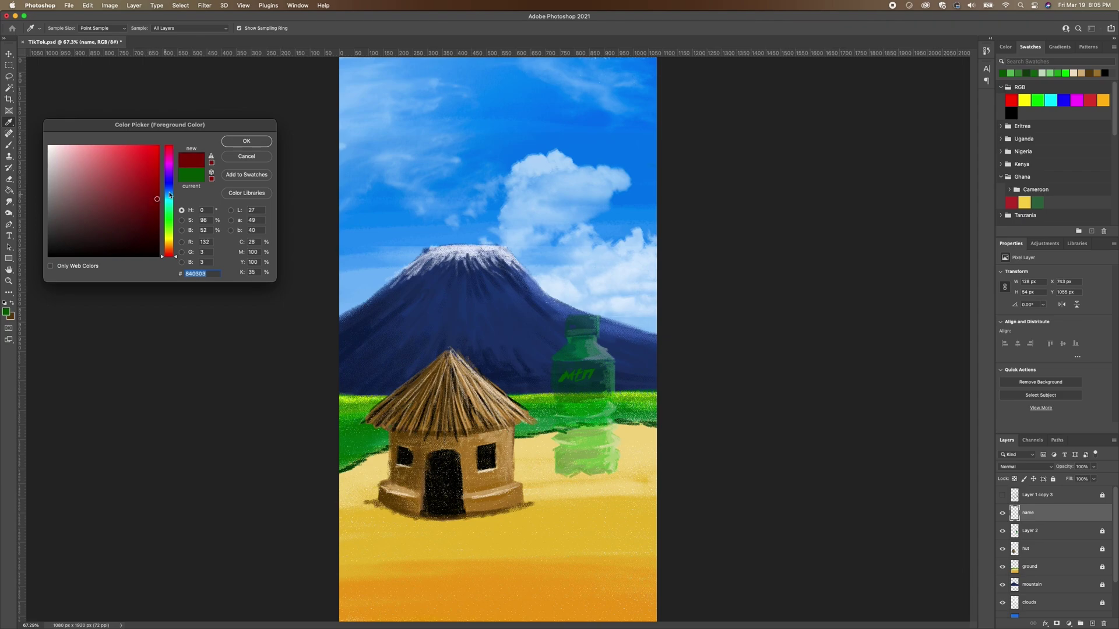
{"action": "left_click", "coordinate": [247, 143]}
{"action": "left_click", "coordinate": [6, 312]}
{"action": "left_click", "coordinate": [162, 146]}
{"action": "left_click", "coordinate": [254, 144]}
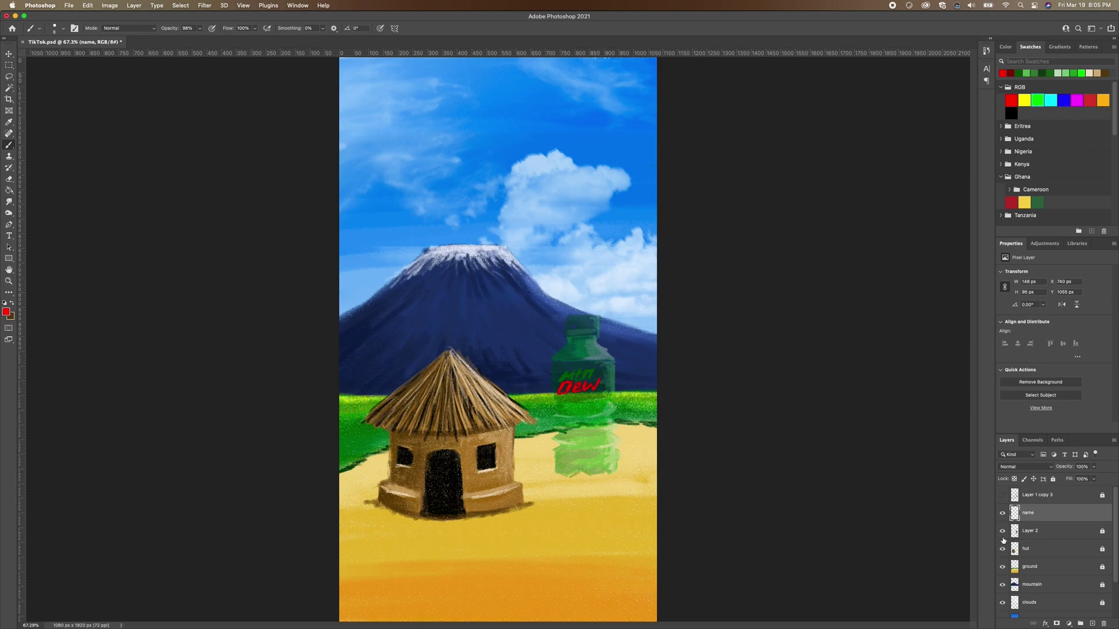
Unlock Layer 2, restore its opacity to 100% and lock it again.
{"action": "left_click", "coordinate": [1032, 530]}
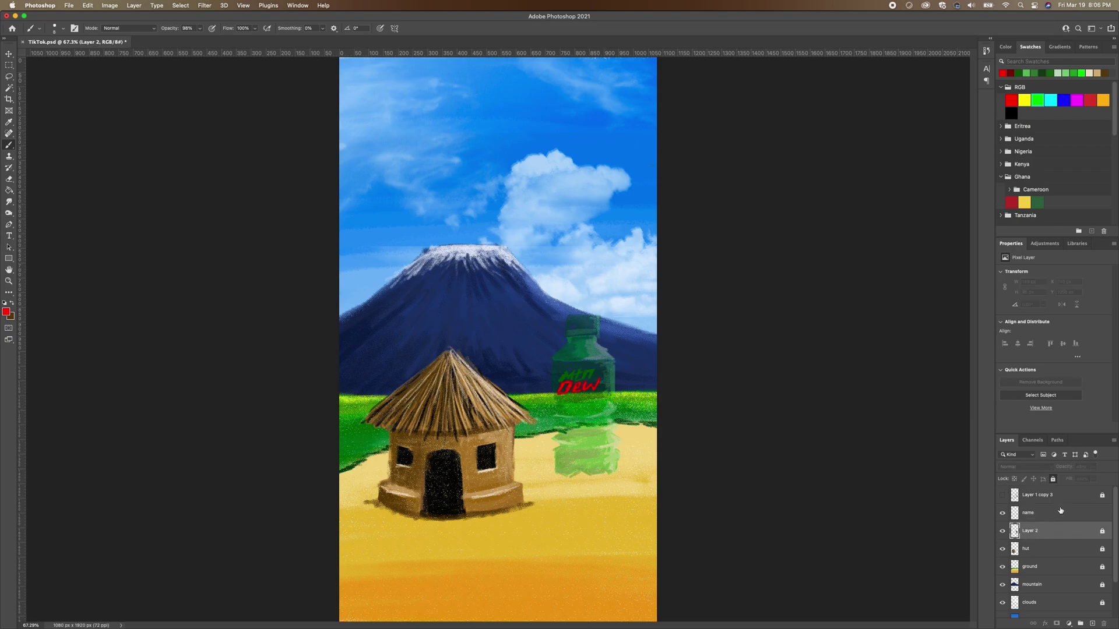
{"action": "left_click", "coordinate": [1052, 479]}
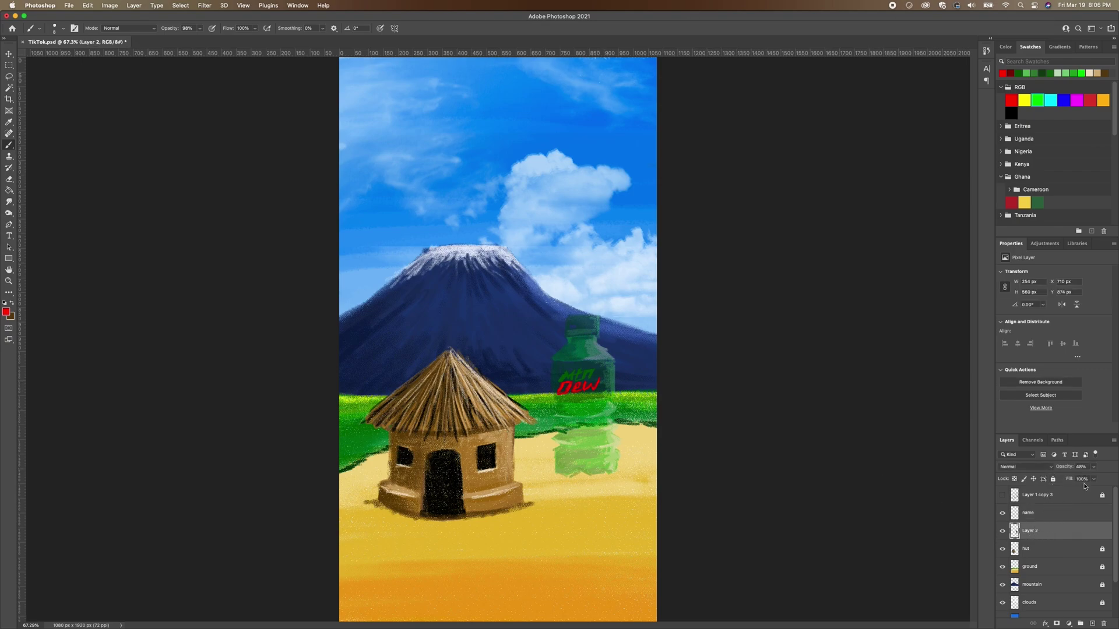
{"action": "left_click", "coordinate": [1094, 467]}
{"action": "left_click_drag", "start_coordinate": [1090, 477], "coordinate": [1112, 476]}
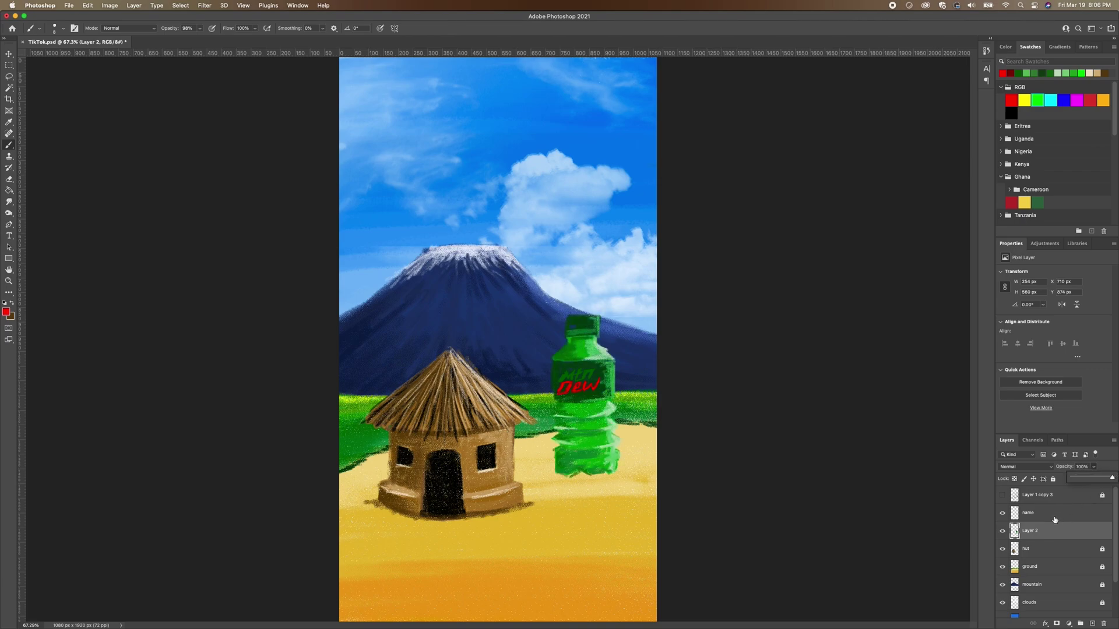
{"action": "left_click", "coordinate": [1053, 479]}
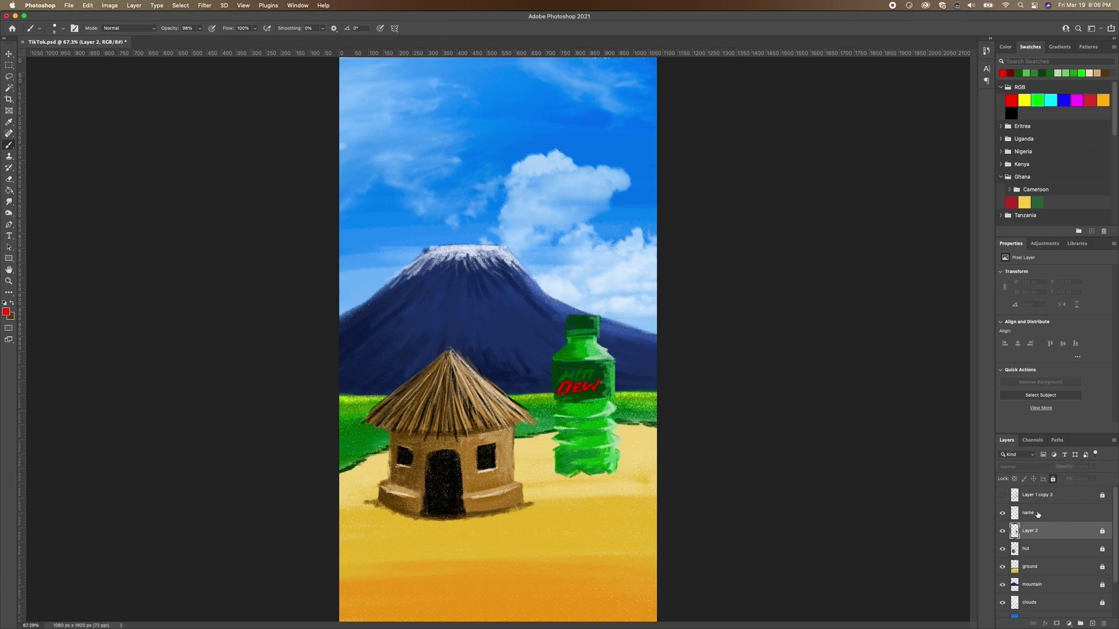
Add a new layer between the lettering and Layer 2 and name it "white".
{"action": "left_click", "coordinate": [1038, 514]}
{"action": "left_click", "coordinate": [1040, 533]}
{"action": "left_click", "coordinate": [1092, 623]}
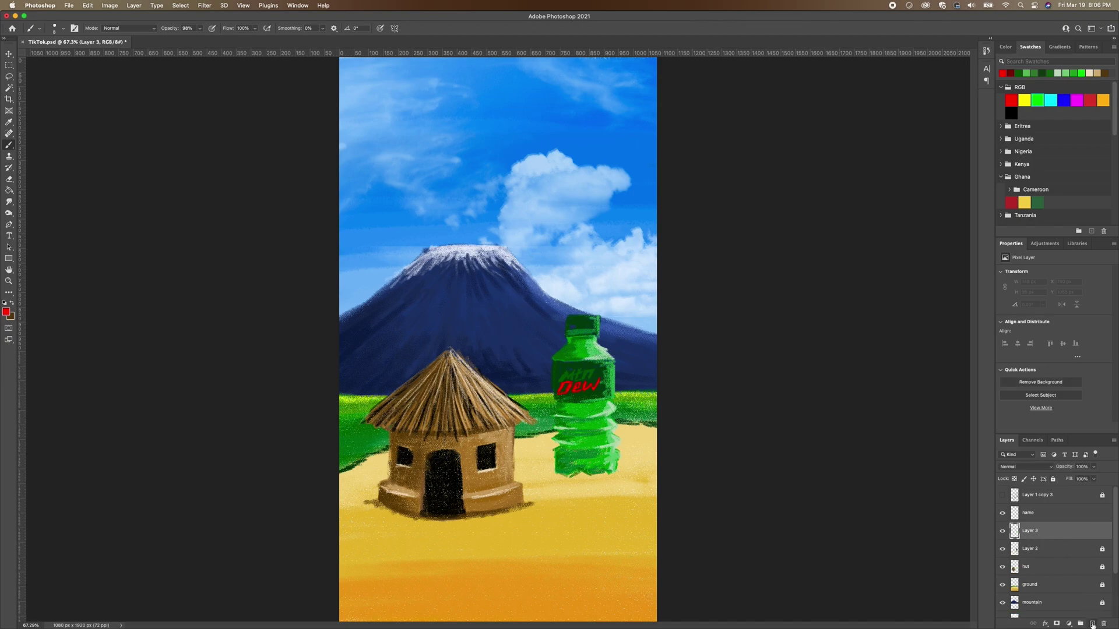
{"action": "double_click", "coordinate": [1029, 531]}
{"action": "type", "text": "white"}
{"action": "key", "text": "Return"}
Set the foreground color to white and paint a white backing behind the "Mtn" lettering.
{"action": "left_click", "coordinate": [5, 303]}
{"action": "left_click", "coordinate": [12, 304]}
{"action": "mouse_move", "coordinate": [574, 393]}
{"action": "left_mouse_down"}
{"action": "mouse_move", "coordinate": [559, 377]}
{"action": "mouse_move", "coordinate": [557, 386]}
{"action": "left_mouse_up"}
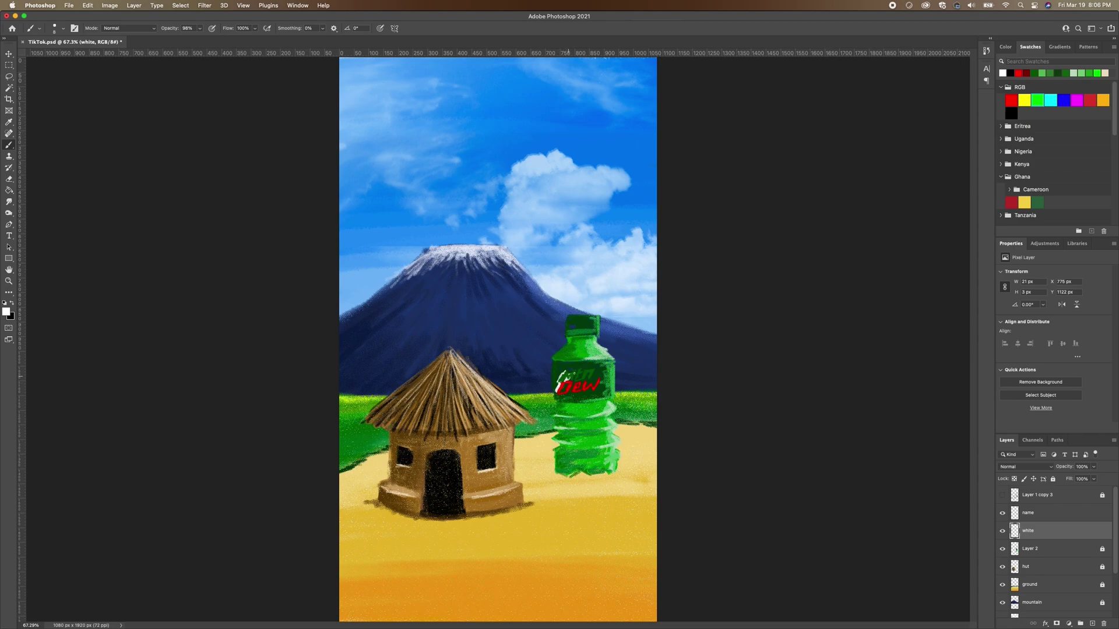
{"action": "left_click_drag", "start_coordinate": [566, 373], "coordinate": [579, 392]}
Enlarge the brush to 12 px and complete the white outline around the "Mtn Dew" lettering.
{"action": "left_click", "coordinate": [54, 28]}
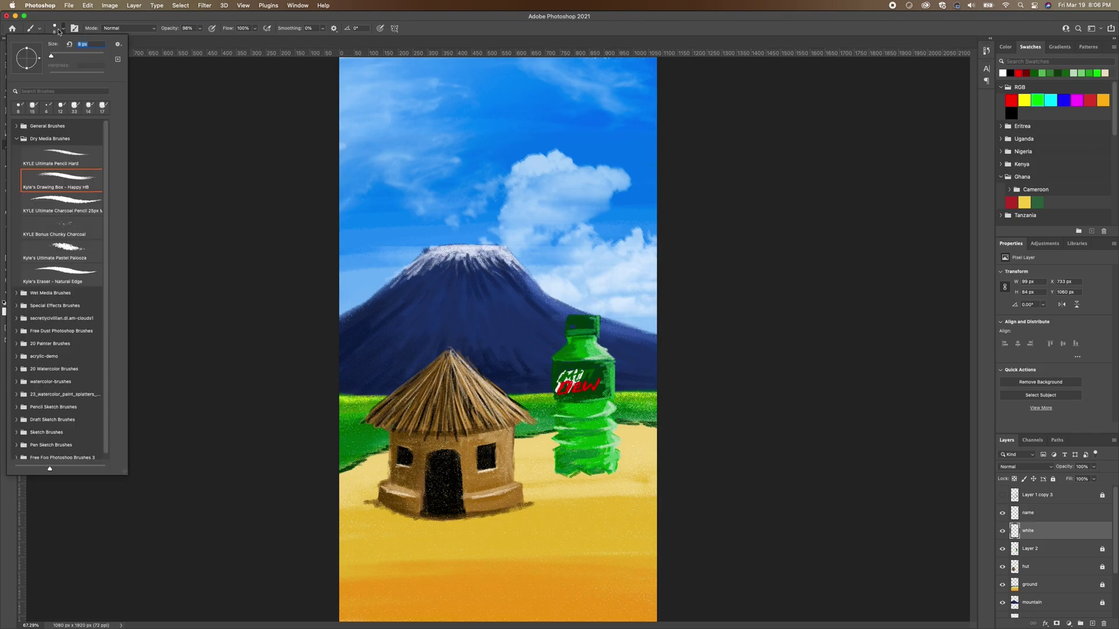
{"action": "key", "text": "Return"}
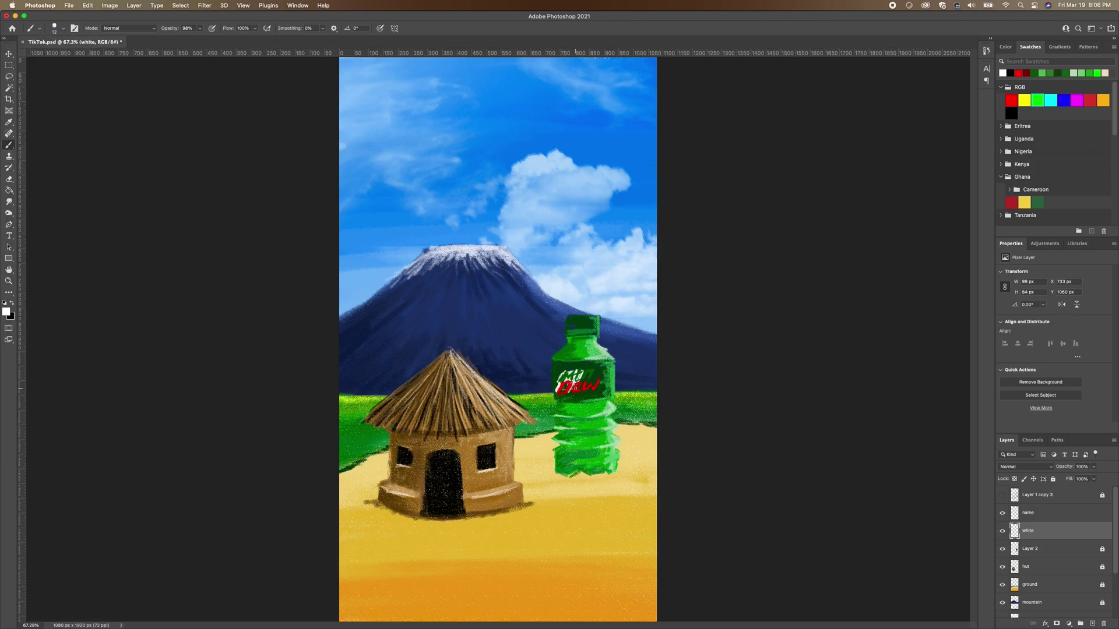
{"action": "mouse_move", "coordinate": [562, 393]}
{"action": "left_mouse_down"}
{"action": "mouse_move", "coordinate": [596, 384]}
{"action": "mouse_move", "coordinate": [569, 378]}
{"action": "mouse_move", "coordinate": [596, 367]}
{"action": "mouse_move", "coordinate": [597, 382]}
{"action": "left_mouse_up"}
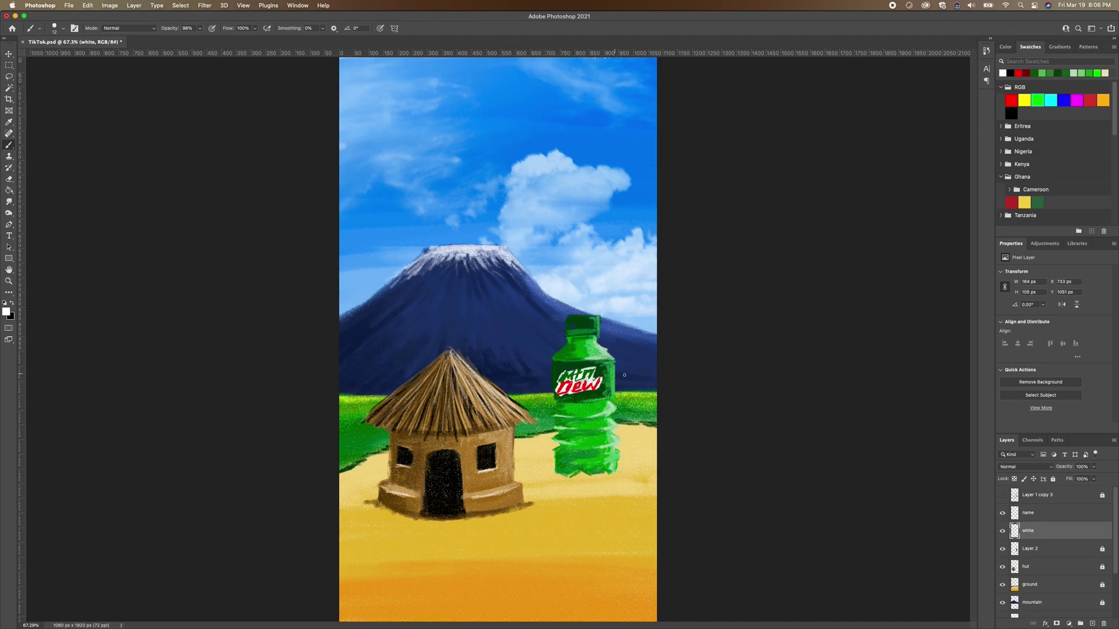
{"action": "left_click_drag", "start_coordinate": [599, 385], "coordinate": [602, 379]}
{"action": "left_click_drag", "start_coordinate": [562, 391], "coordinate": [565, 386]}
{"action": "left_click", "coordinate": [1002, 513]}
{"action": "left_click", "coordinate": [1003, 513]}
Rename Layer 2 as "bottle" and unlock it for painting.
{"action": "left_click", "coordinate": [1028, 514]}
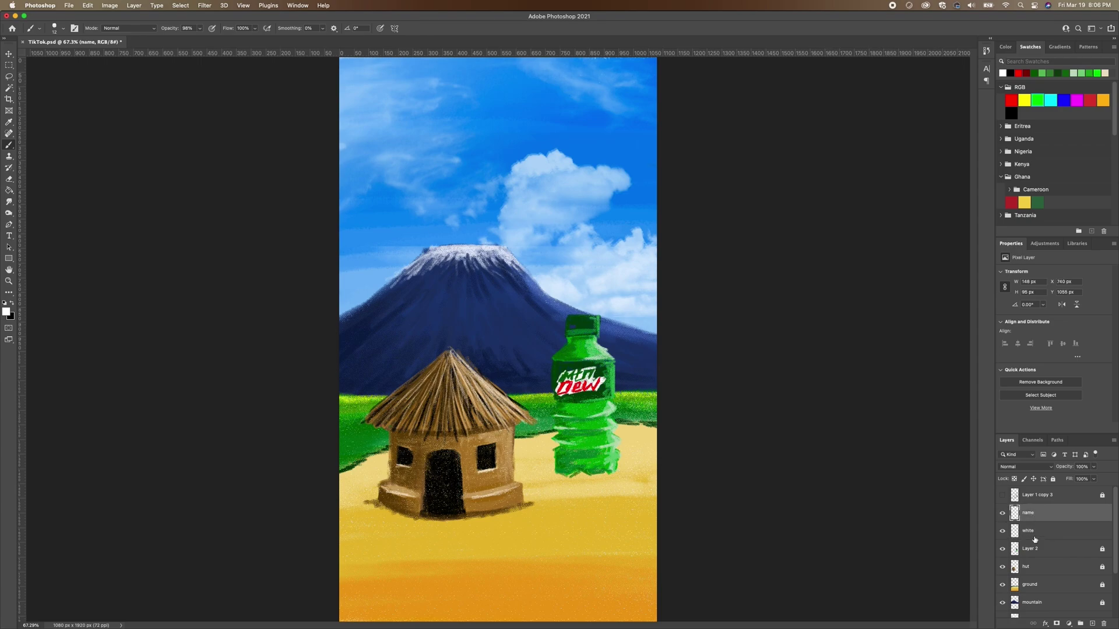
{"action": "left_click", "coordinate": [1033, 533]}
{"action": "left_click", "coordinate": [1029, 550]}
{"action": "double_click", "coordinate": [1030, 551]}
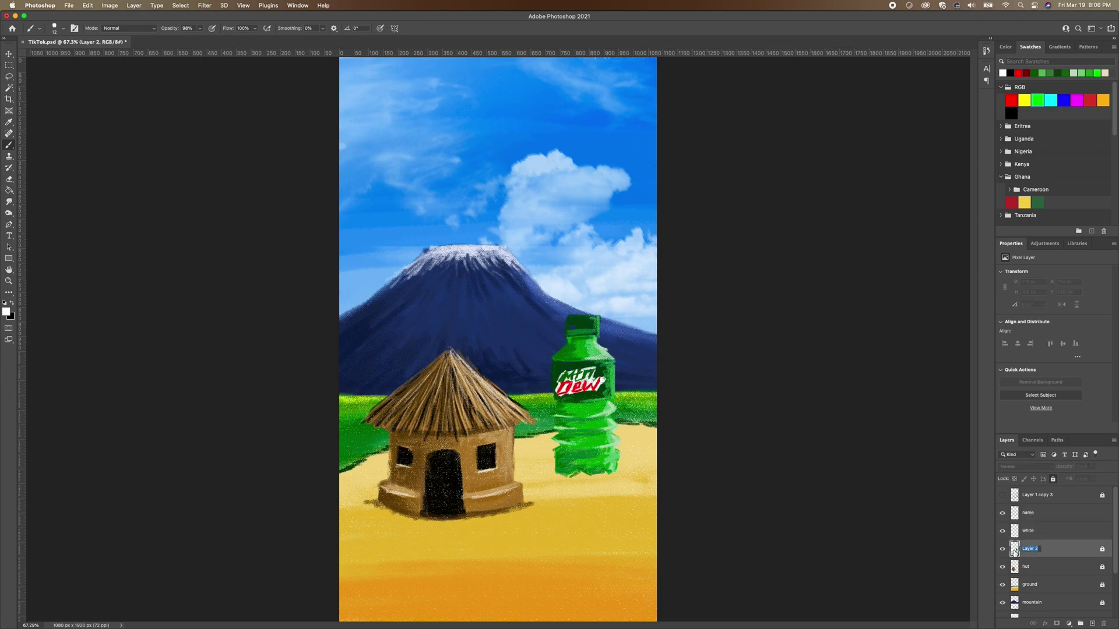
{"action": "type", "text": "bottle"}
{"action": "key", "text": "Return"}
{"action": "left_click", "coordinate": [1053, 479]}
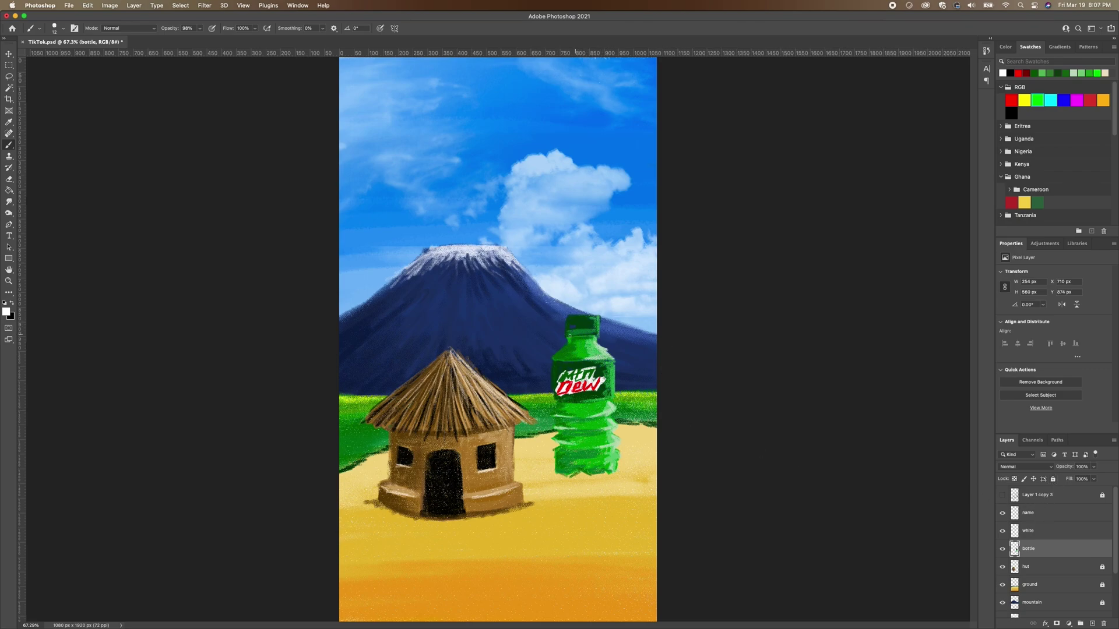
Paint highlight strokes on the bottle's neck and lower ridges, and sample a green from its lower body for the foreground color.
{"action": "mouse_move", "coordinate": [570, 334]}
{"action": "left_mouse_down"}
{"action": "mouse_move", "coordinate": [592, 333]}
{"action": "mouse_move", "coordinate": [579, 334]}
{"action": "left_mouse_up"}
{"action": "mouse_move", "coordinate": [615, 450]}
{"action": "left_mouse_down"}
{"action": "mouse_move", "coordinate": [584, 444]}
{"action": "mouse_move", "coordinate": [594, 430]}
{"action": "mouse_move", "coordinate": [577, 428]}
{"action": "mouse_move", "coordinate": [565, 401]}
{"action": "mouse_move", "coordinate": [591, 401]}
{"action": "left_mouse_up"}
{"action": "left_click", "coordinate": [7, 312]}
{"action": "left_click", "coordinate": [569, 456]}
{"action": "left_click_drag", "start_coordinate": [123, 208], "coordinate": [133, 217]}
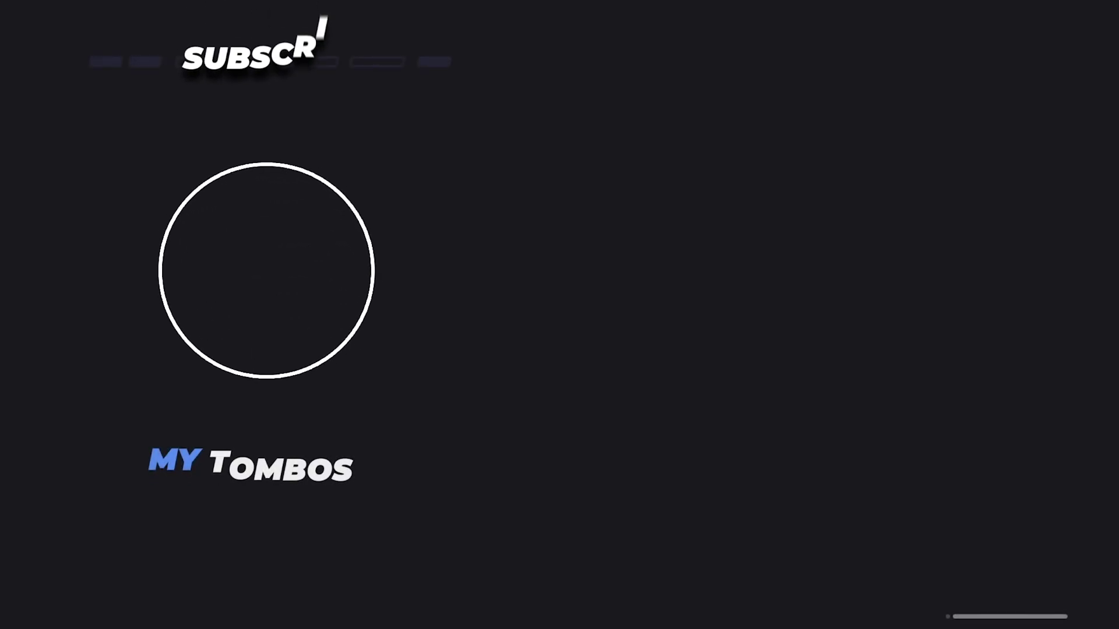